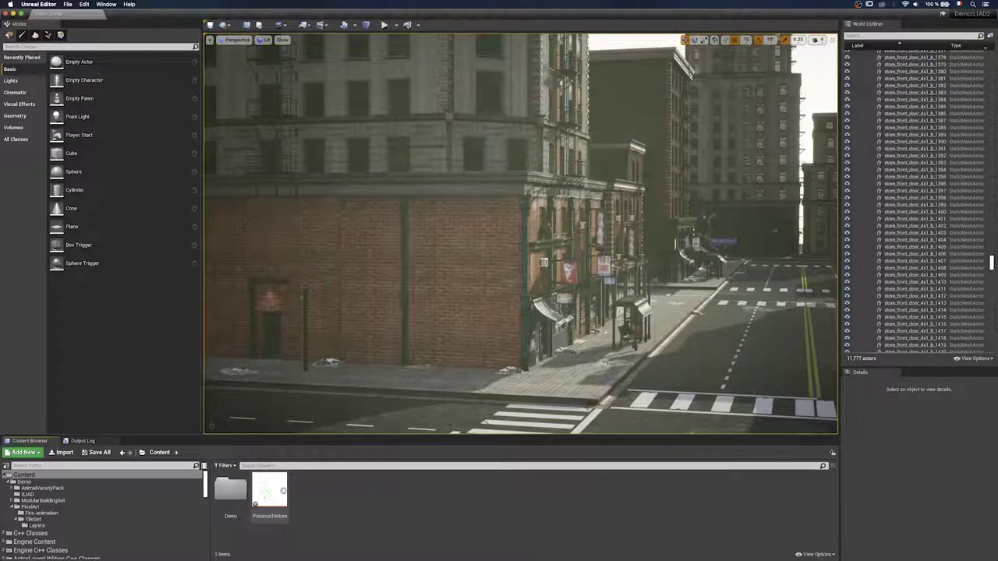
# Step: Find the Decal actor in the placeable classes and place it on the brick wall at the street corner
pyautogui.click(149, 241)
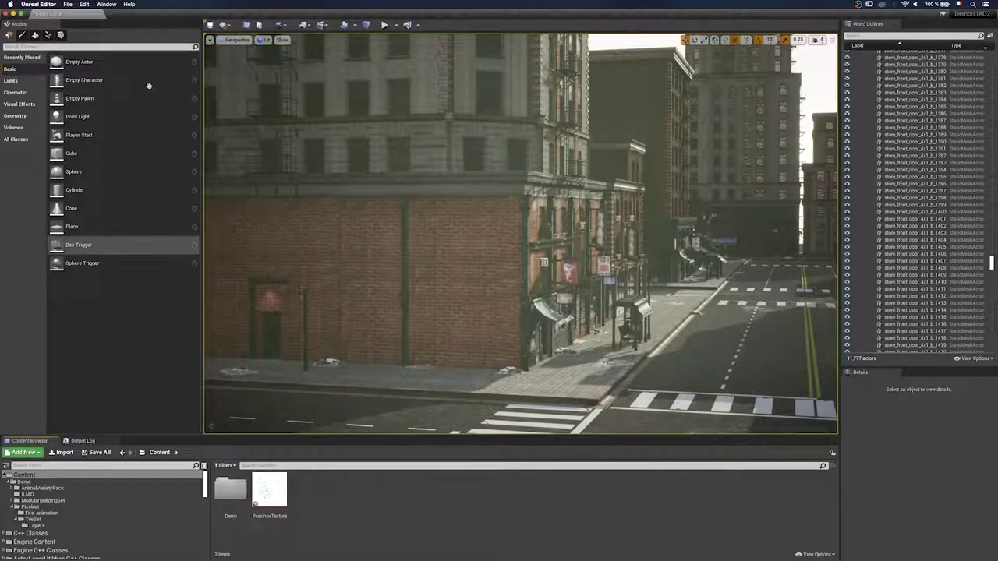
pyautogui.click(111, 47)
pyautogui.write('Decal')
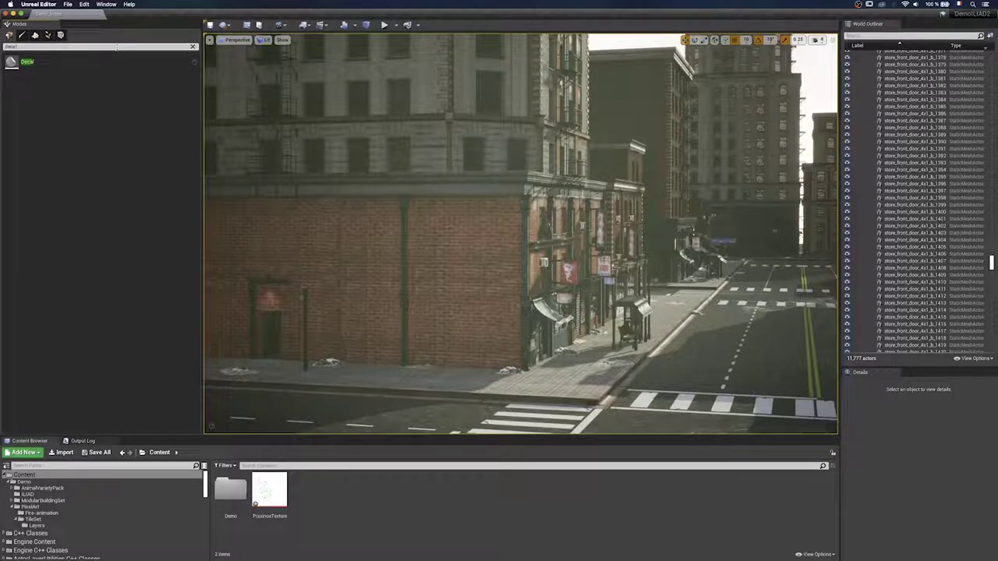
pyautogui.moveTo(24, 62); pyautogui.dragTo(462, 284)
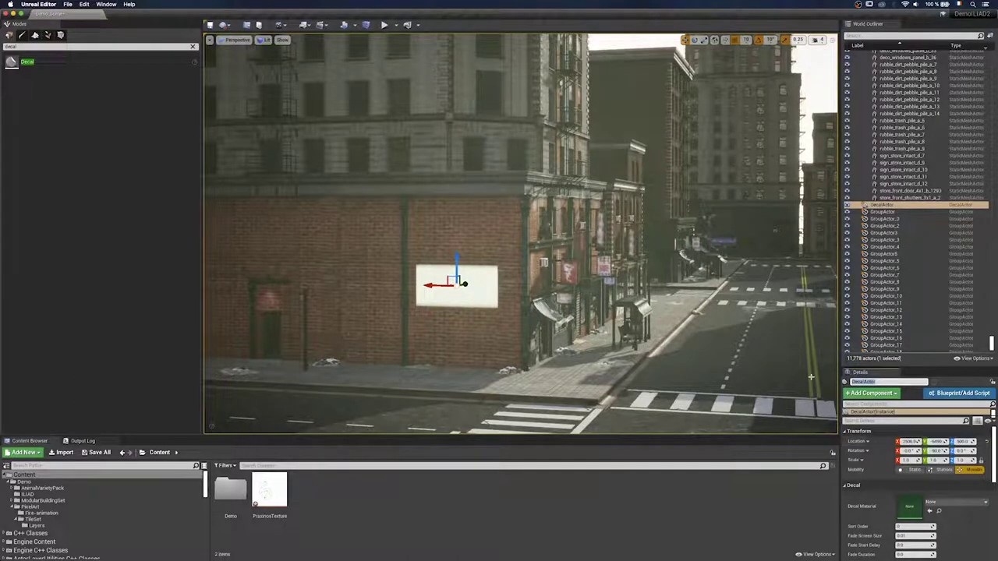
# Step: Rename the decal actor PraxinosDecal and rotate it 90° so that it projects squarely onto the brick wall
pyautogui.write('Praxinos')
pyautogui.press('Return')
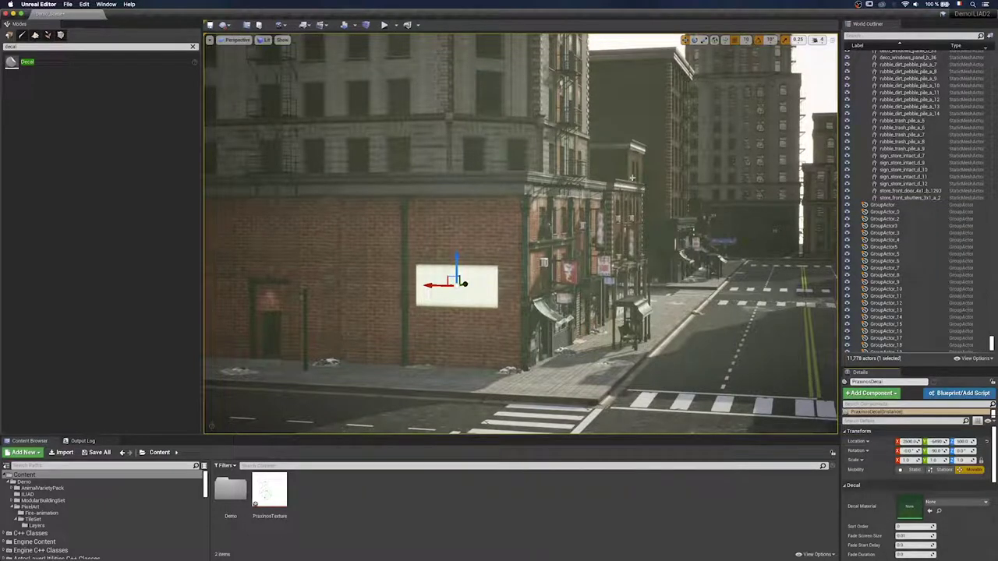
pyautogui.press('e')
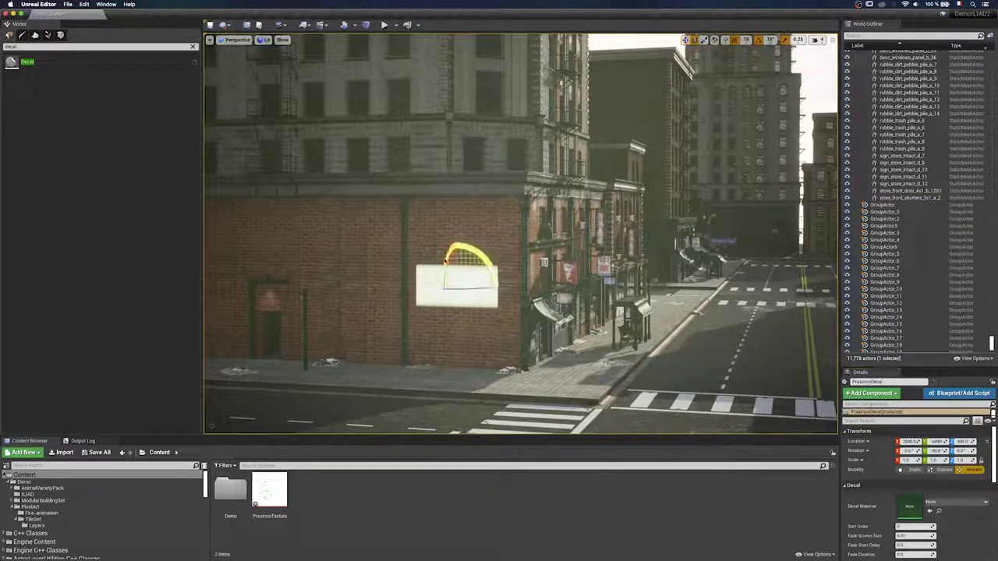
pyautogui.moveTo(446, 260); pyautogui.dragTo(442, 288)
# Step: Create a material from PraxinosTexture, keeping the suggested name PraxinosTexture_Mat
pyautogui.click(270, 490)
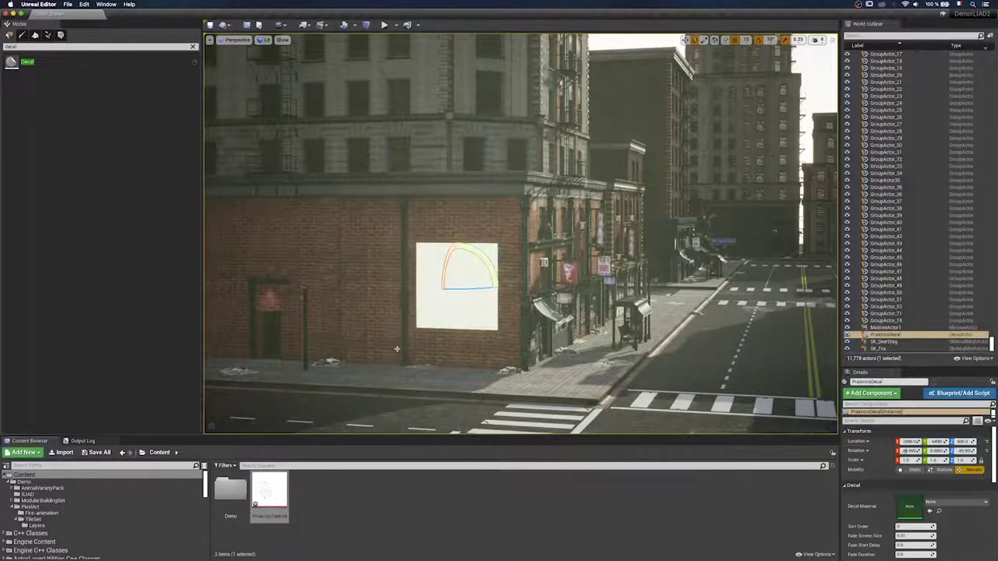
pyautogui.rightClick(263, 491)
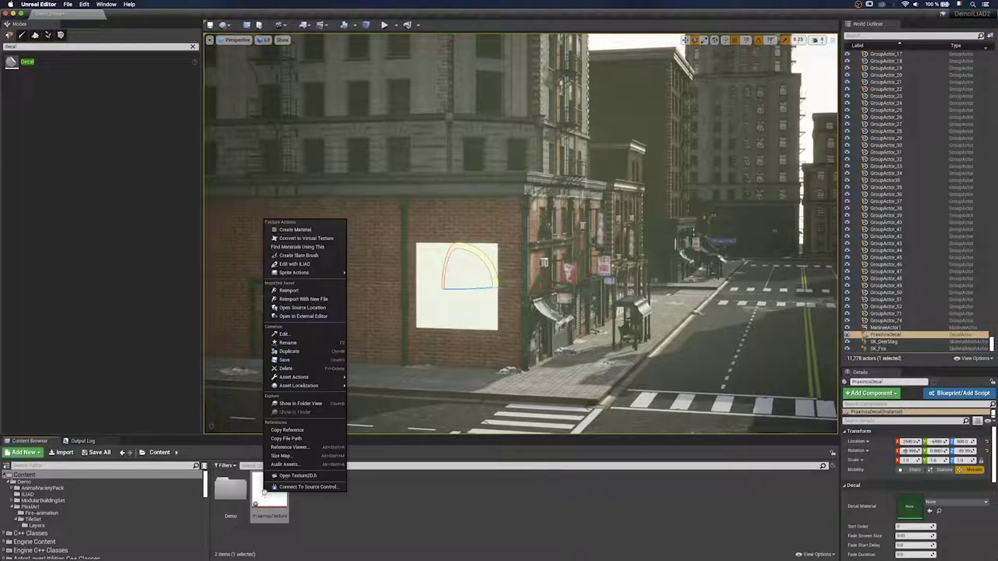
pyautogui.click(321, 231)
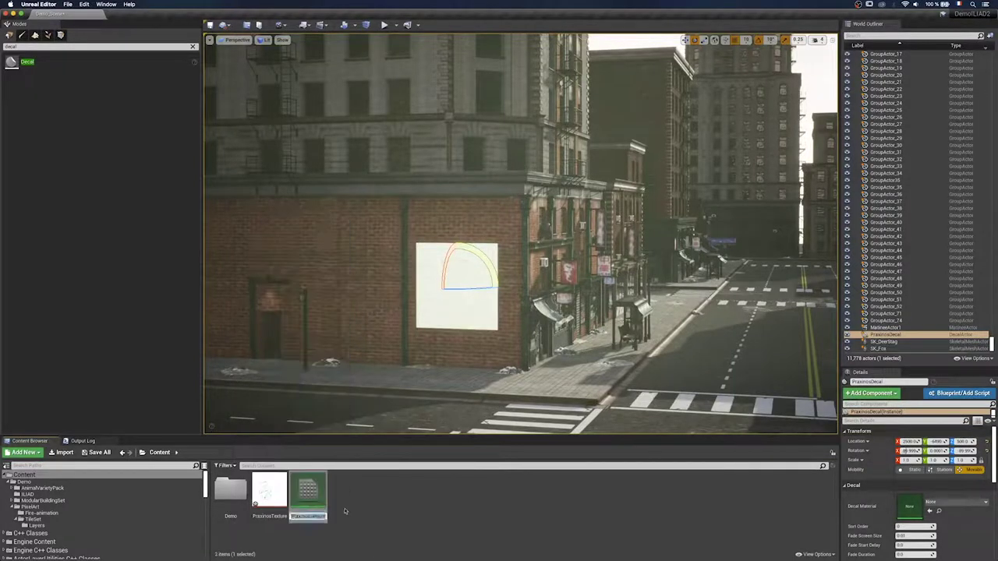
# Step: In PraxinosTexture_Mat, set Material Domain to Deferred Decal, Blend Mode to Translucent and Decal Blend Mode to DBuffer Translucent Color, Normal, Roughness
pyautogui.doubleClick(312, 490)
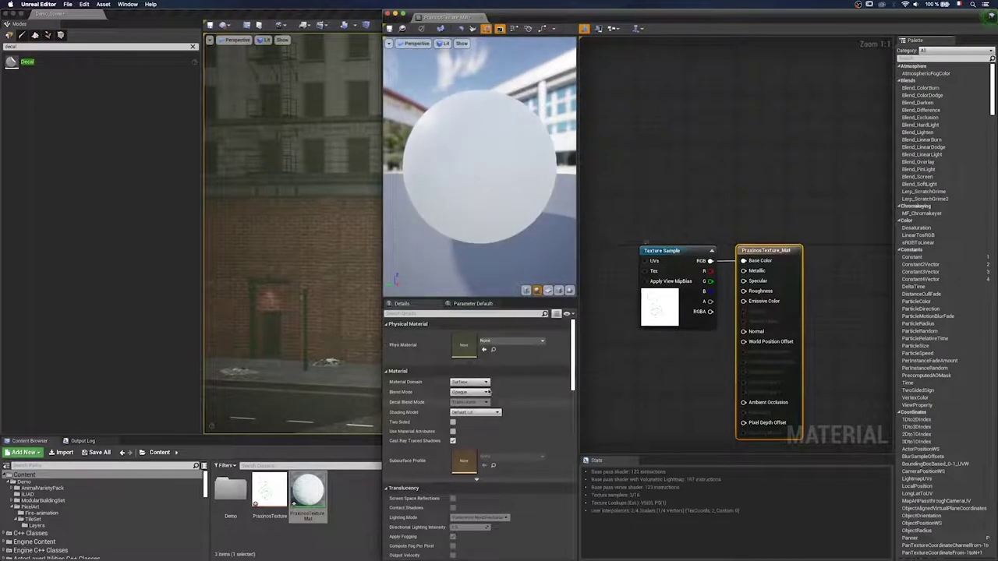
pyautogui.click(470, 382)
pyautogui.click(473, 394)
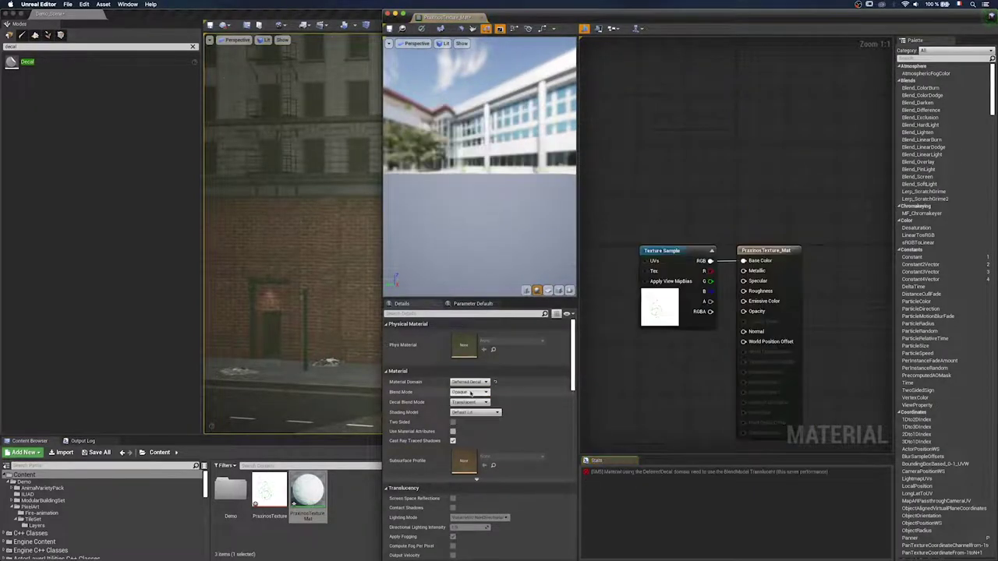
pyautogui.click(470, 392)
pyautogui.click(472, 409)
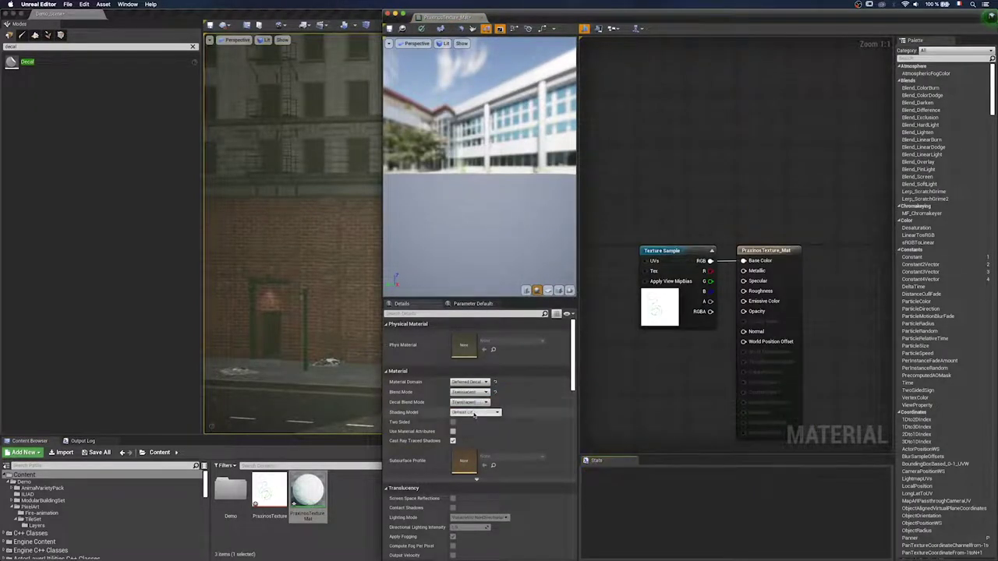
pyautogui.click(470, 411)
pyautogui.click(486, 440)
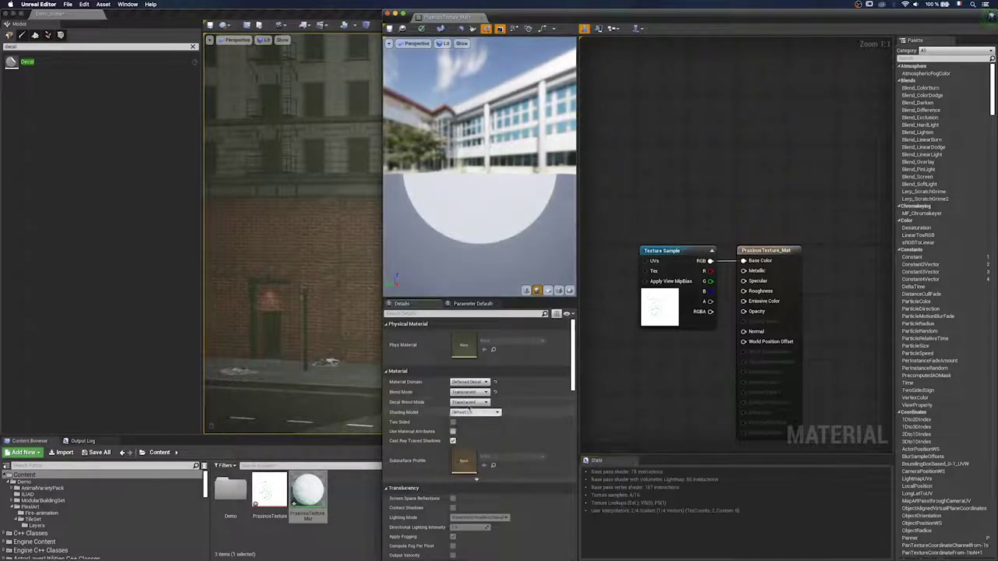
pyautogui.click(470, 401)
pyautogui.click(477, 429)
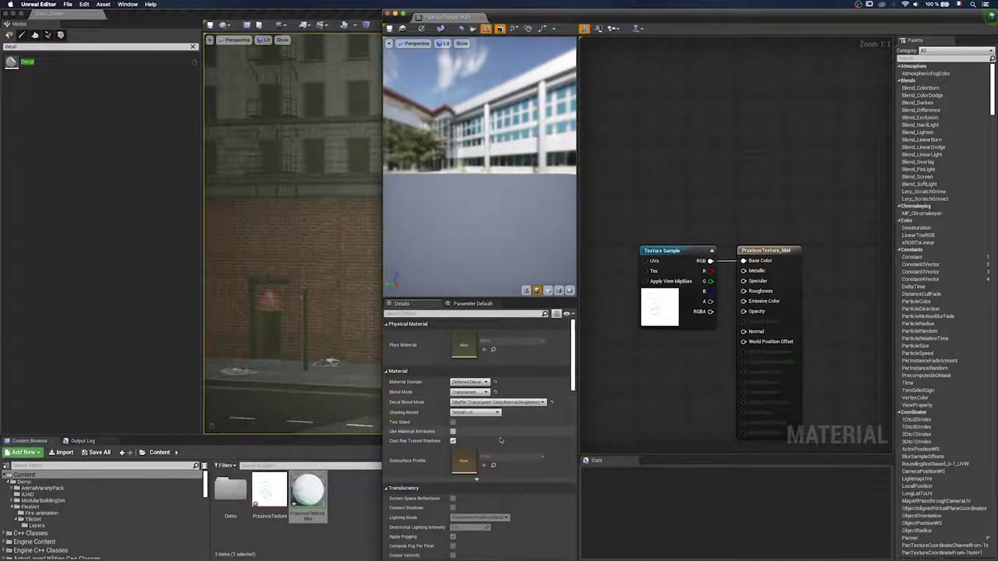
# Step: Apply the material changes and assign PraxinosTexture_Mat as the Decal Material of PraxinosDecal
pyautogui.click(422, 30)
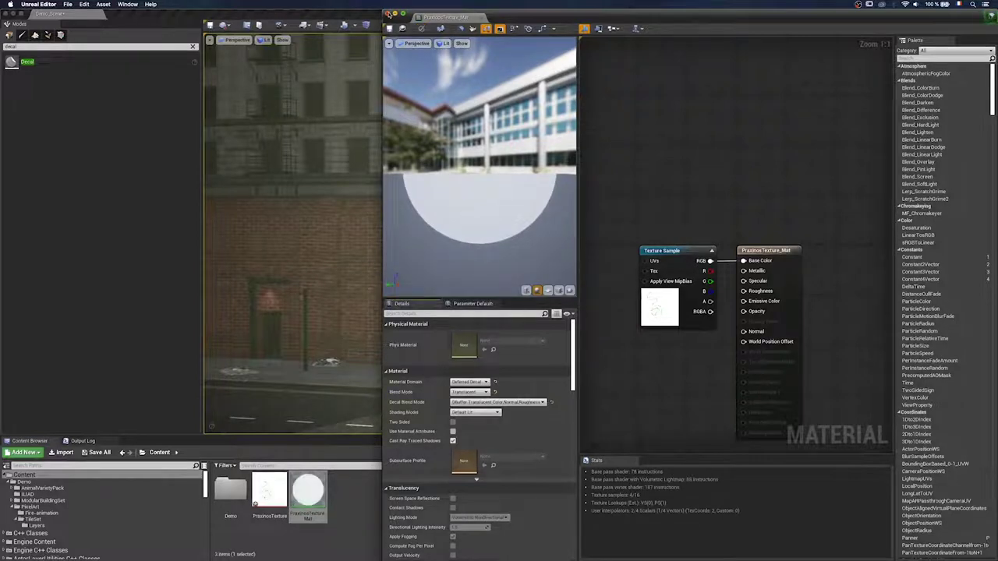
pyautogui.click(391, 14)
pyautogui.moveTo(638, 500); pyautogui.dragTo(905, 506)
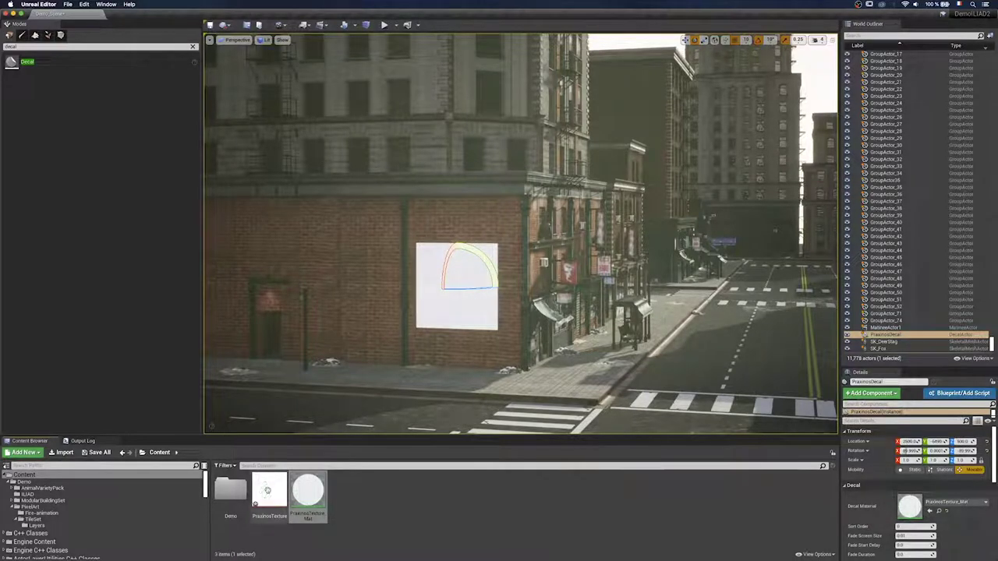
# Step: Narrow the main editor window to about half the screen and open PraxinosTexture for editing with ILIAD
pyautogui.rightClick(268, 491)
pyautogui.click(438, 525)
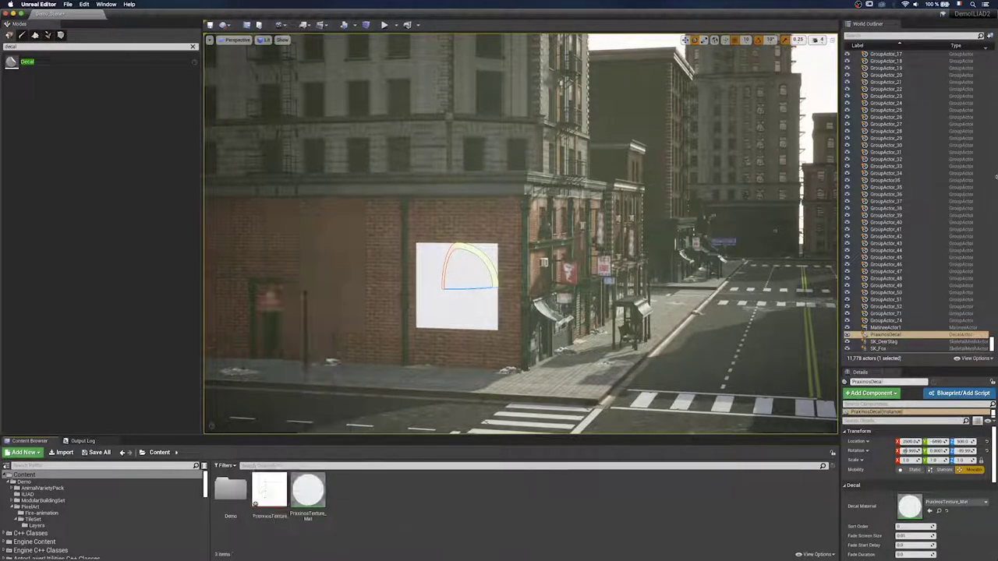
pyautogui.moveTo(997, 177); pyautogui.dragTo(457, 125)
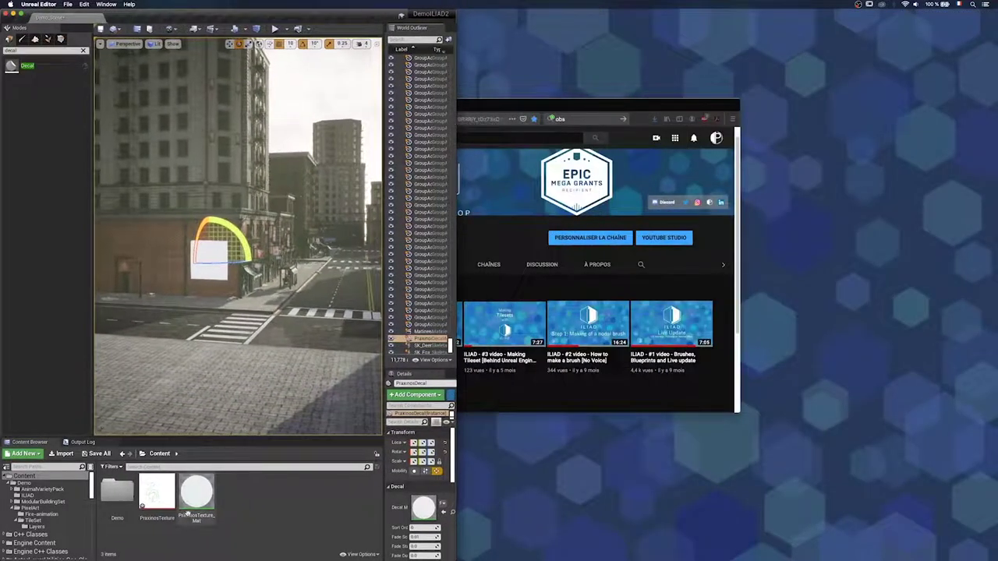
pyautogui.rightClick(160, 497)
pyautogui.click(191, 270)
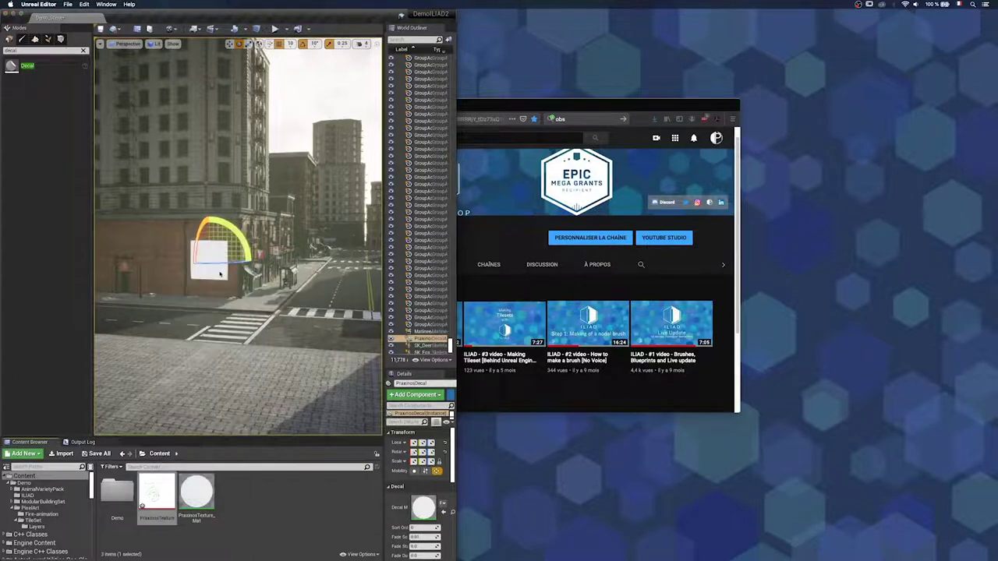
# Step: Deselect the decal in the scene and hide the white background Layer 0 of PraxinosTexture
pyautogui.scroll(10, 199, 290)
pyautogui.moveTo(248, 343); pyautogui.dragTo(211, 357, button='middle')
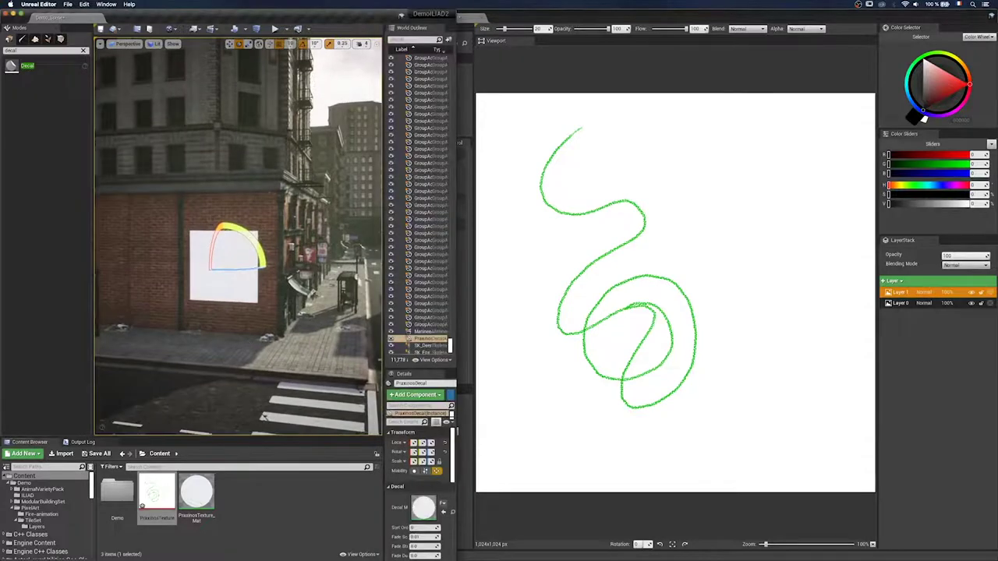
pyautogui.click(248, 343)
pyautogui.press('Escape')
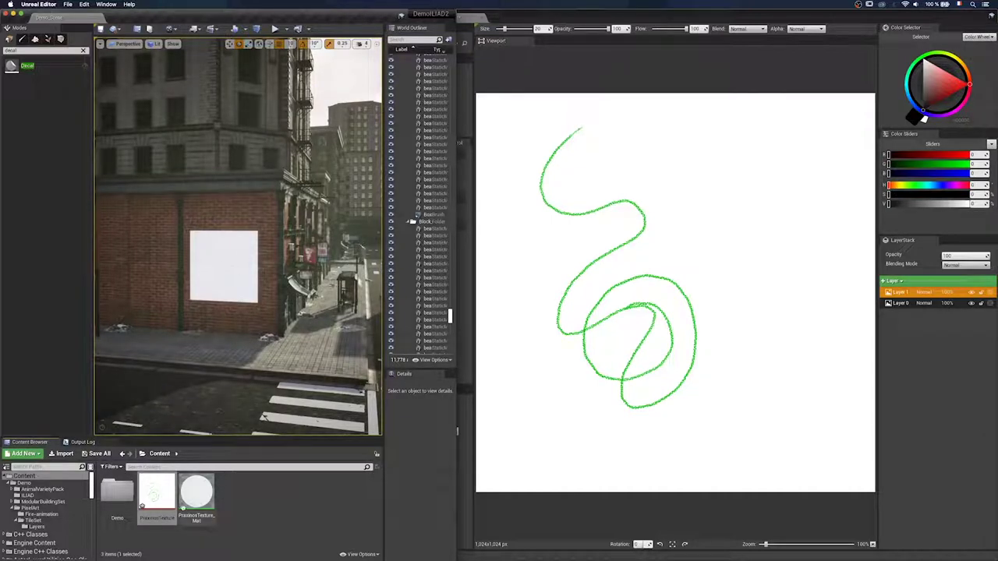
pyautogui.click(970, 304)
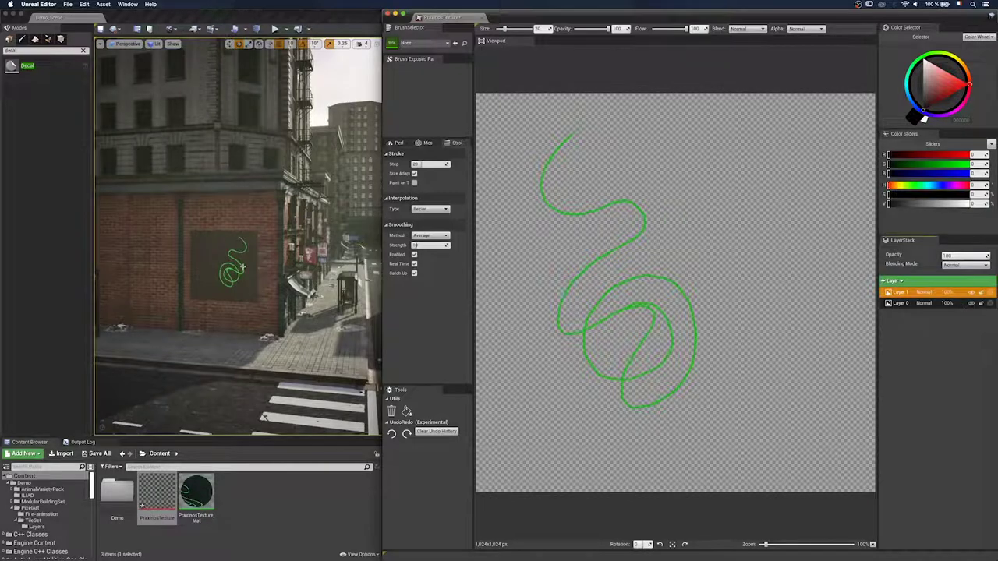
# Step: In PraxinosTexture_Mat, connect the Texture Sample's alpha output to the Opacity input and apply the material
pyautogui.doubleClick(195, 489)
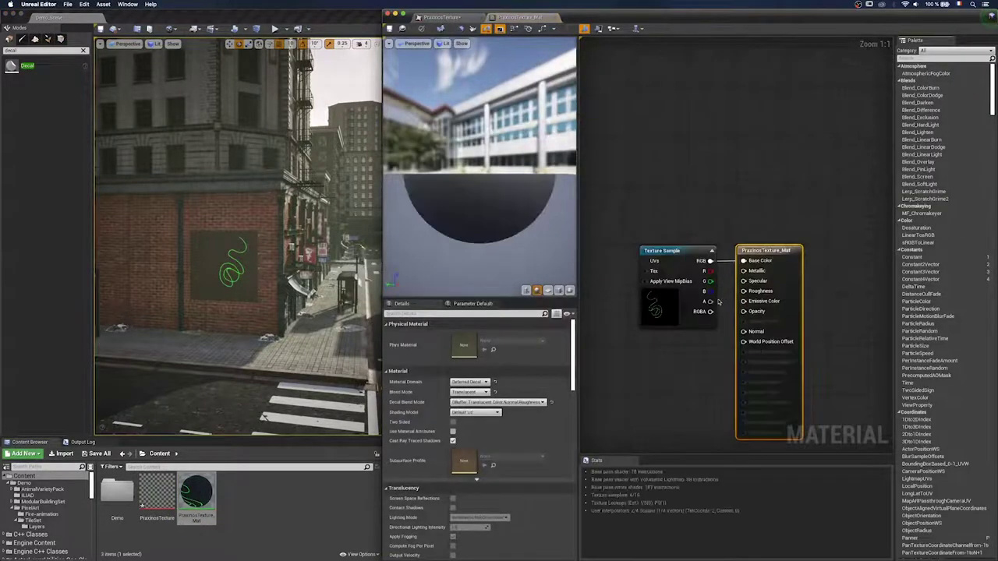
pyautogui.moveTo(710, 301); pyautogui.dragTo(744, 311)
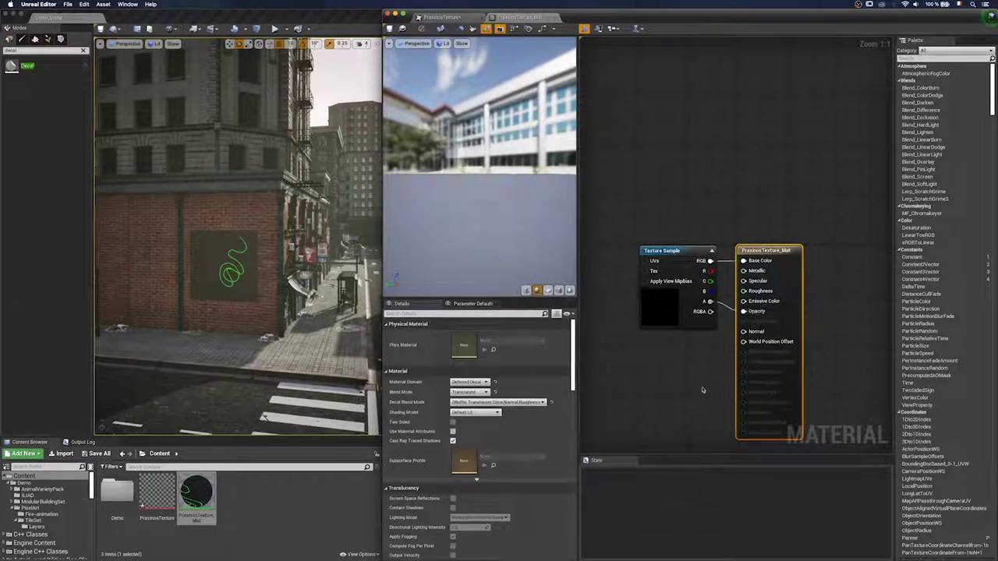
pyautogui.click(437, 22)
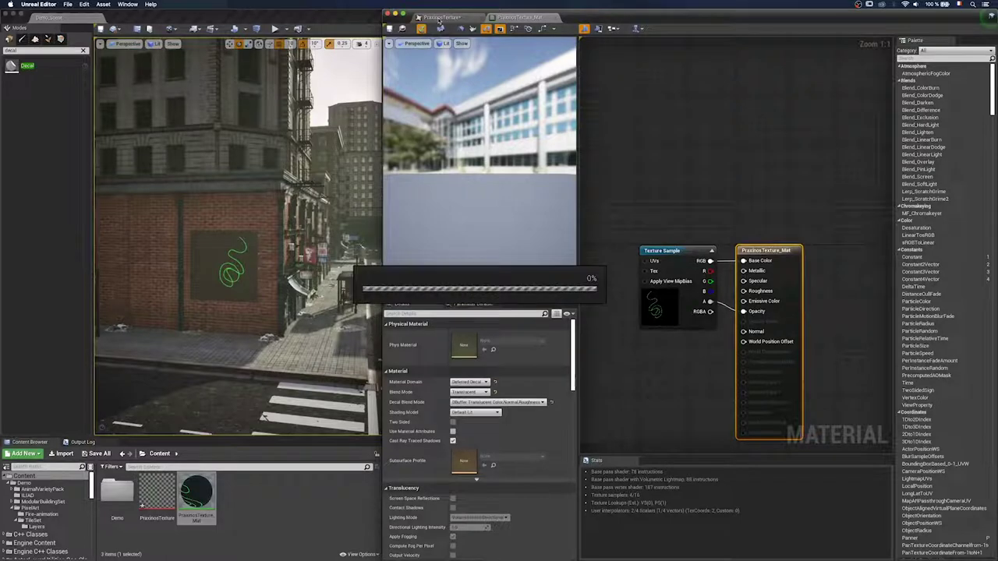
# Step: Return to the PraxinosTexture canvas and clear the green scribble from Layer 1
pyautogui.click(440, 17)
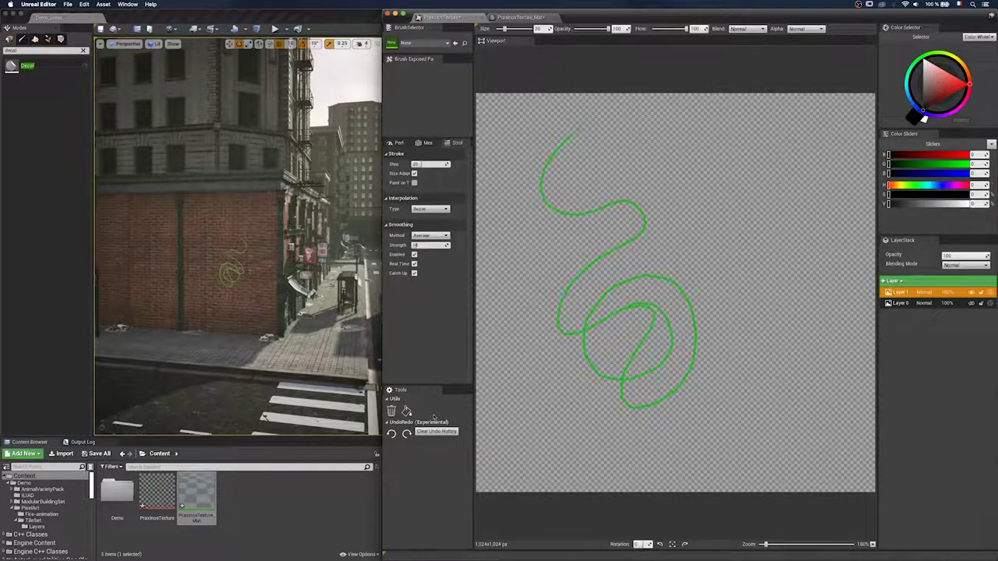
pyautogui.click(391, 411)
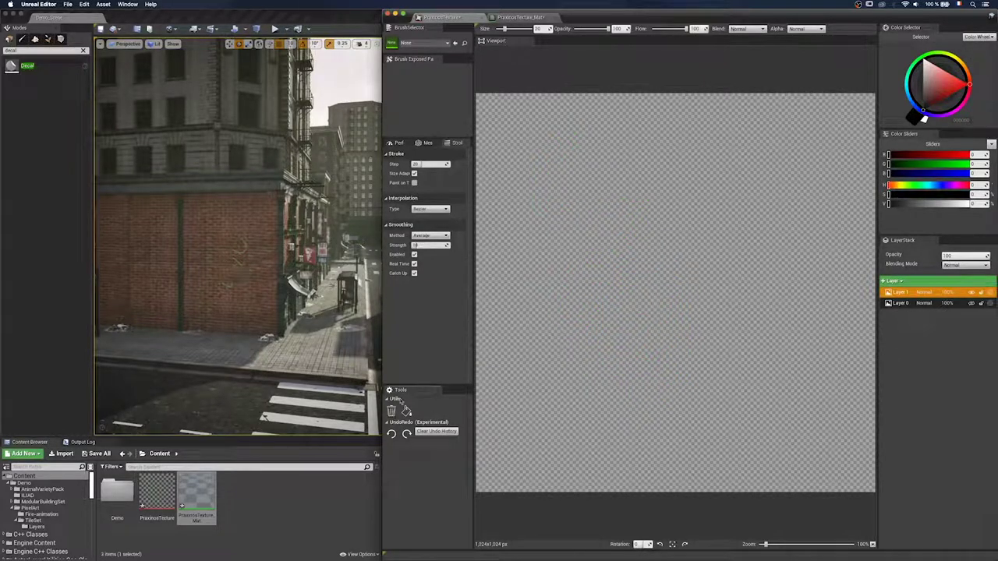
# Step: Paint a bright red letter F in the upper-left part of the canvas with the Airbrush at size 39
pyautogui.click(436, 43)
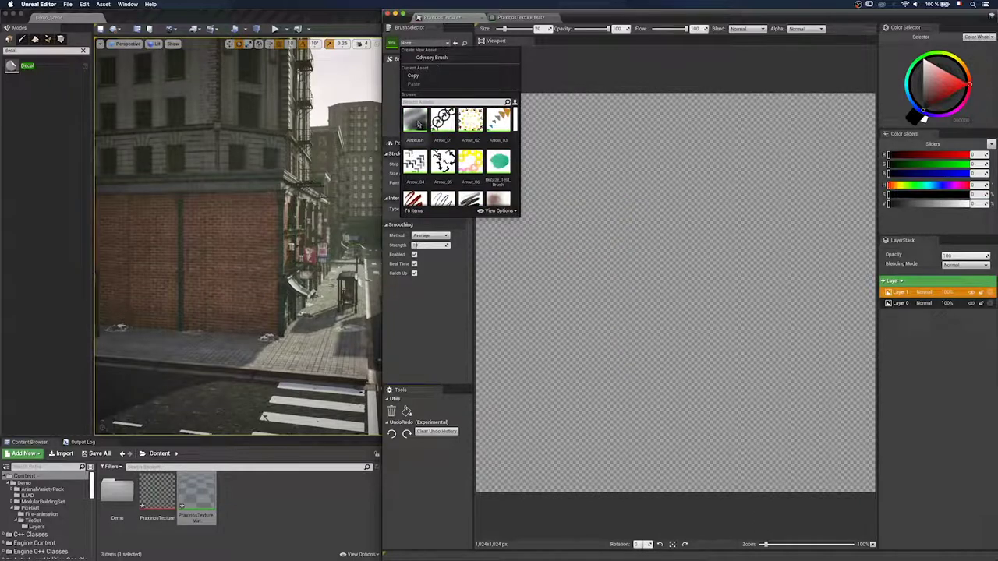
pyautogui.click(419, 123)
pyautogui.moveTo(504, 29)
pyautogui.mouseDown()
pyautogui.moveTo(514, 30)
pyautogui.moveTo(505, 29)
pyautogui.mouseUp()
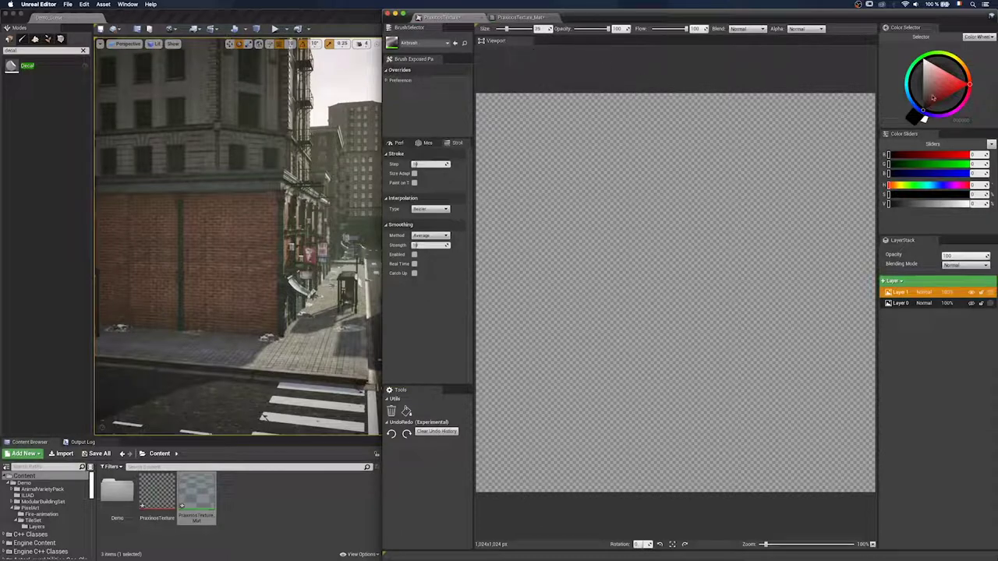
pyautogui.moveTo(953, 92); pyautogui.dragTo(969, 84)
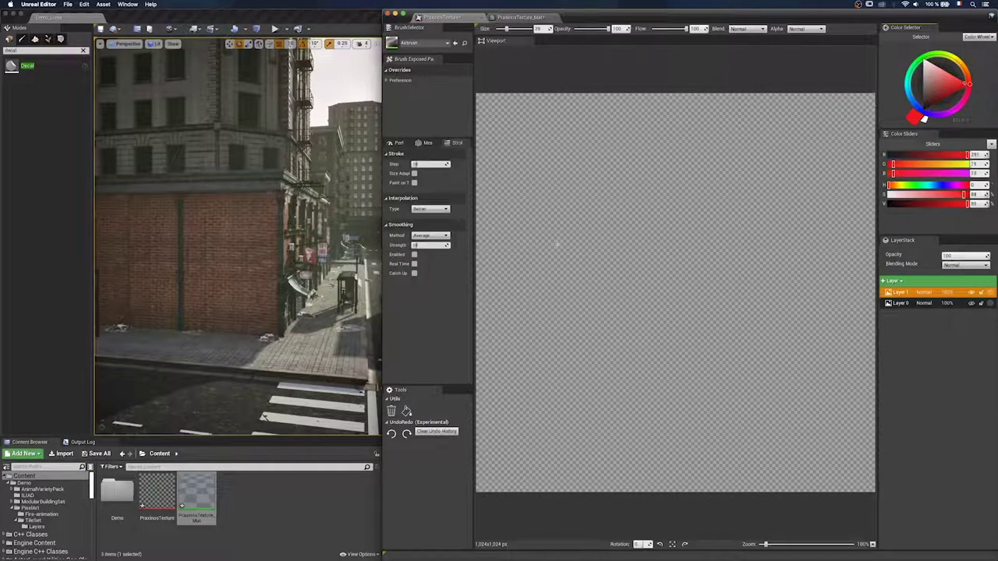
pyautogui.moveTo(555, 214)
pyautogui.mouseDown()
pyautogui.moveTo(564, 314)
pyautogui.moveTo(555, 217)
pyautogui.moveTo(611, 192)
pyautogui.mouseUp()
pyautogui.moveTo(563, 245)
pyautogui.mouseDown()
pyautogui.moveTo(598, 237)
pyautogui.moveTo(577, 244)
pyautogui.moveTo(585, 242)
pyautogui.mouseUp()
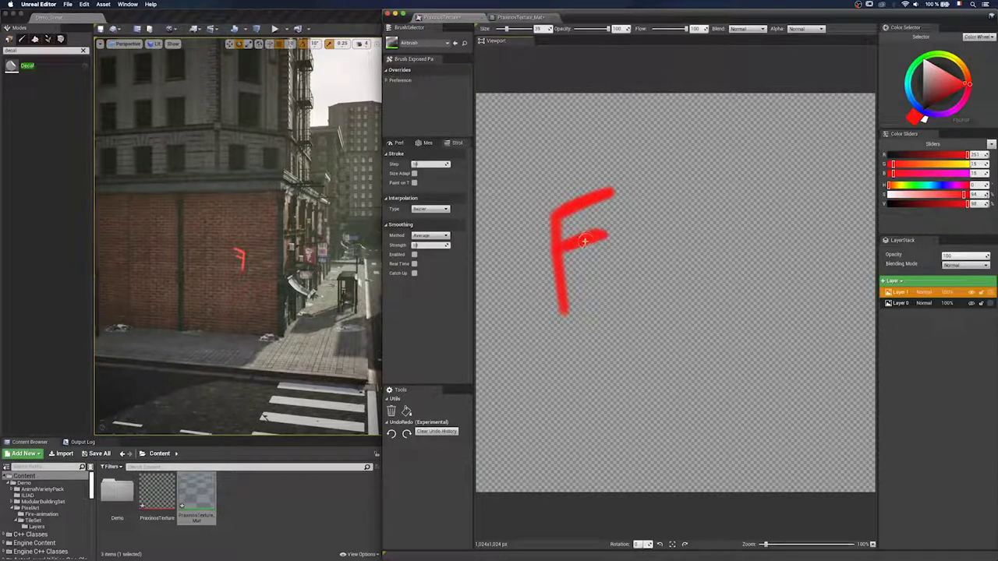
# Step: Find PraxinosDecal in the outliner, rotate it half a turn about its vertical axis so the mirrored F reads correctly, and deselect it
pyautogui.click(242, 259)
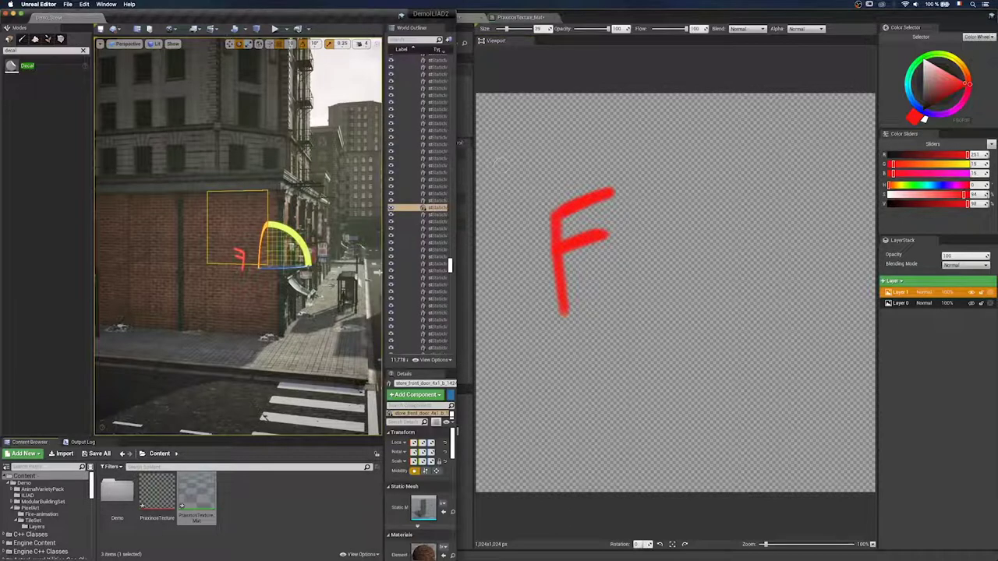
pyautogui.click(412, 39)
pyautogui.write('praxi')
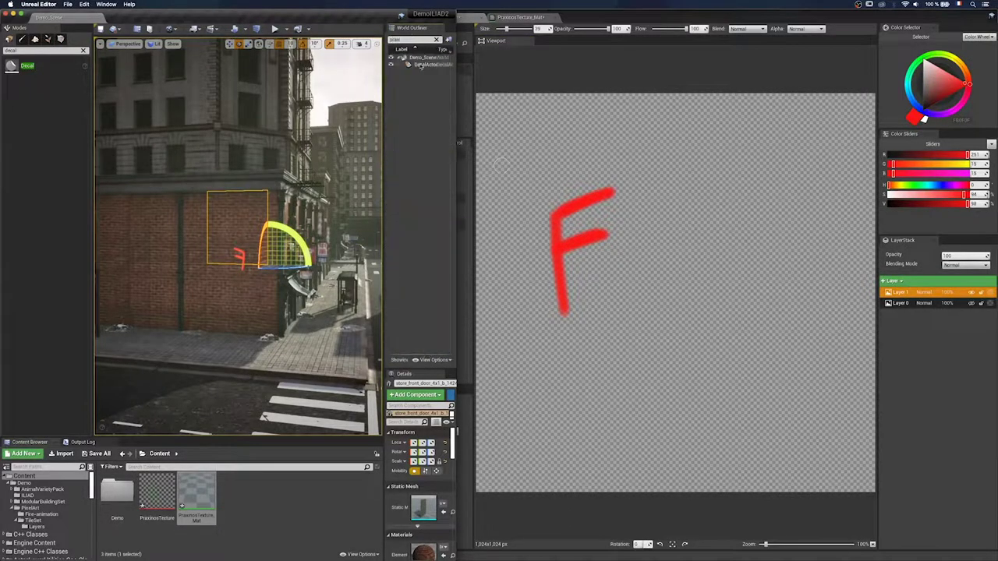
pyautogui.click(420, 64)
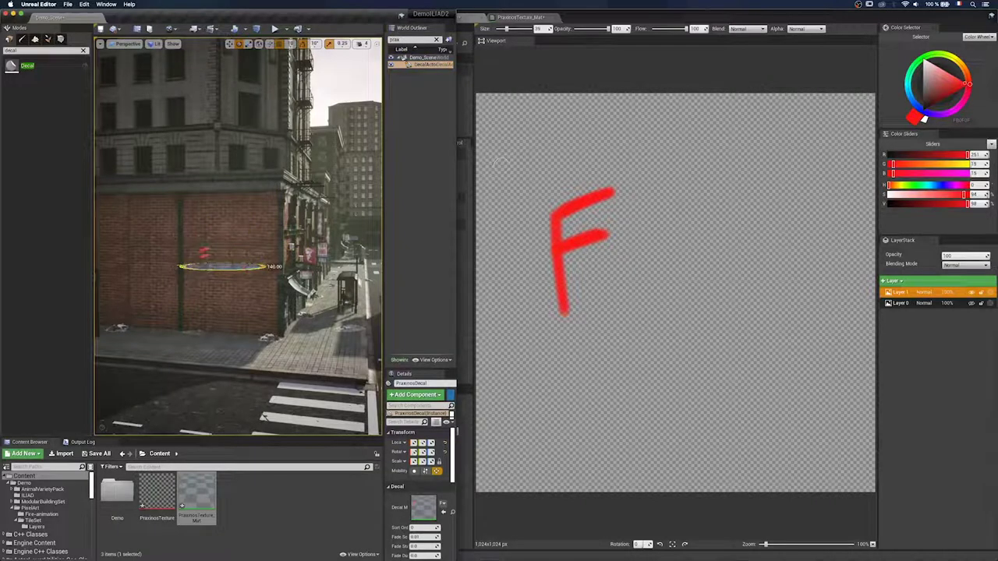
pyautogui.moveTo(497, 162); pyautogui.dragTo(585, 375)
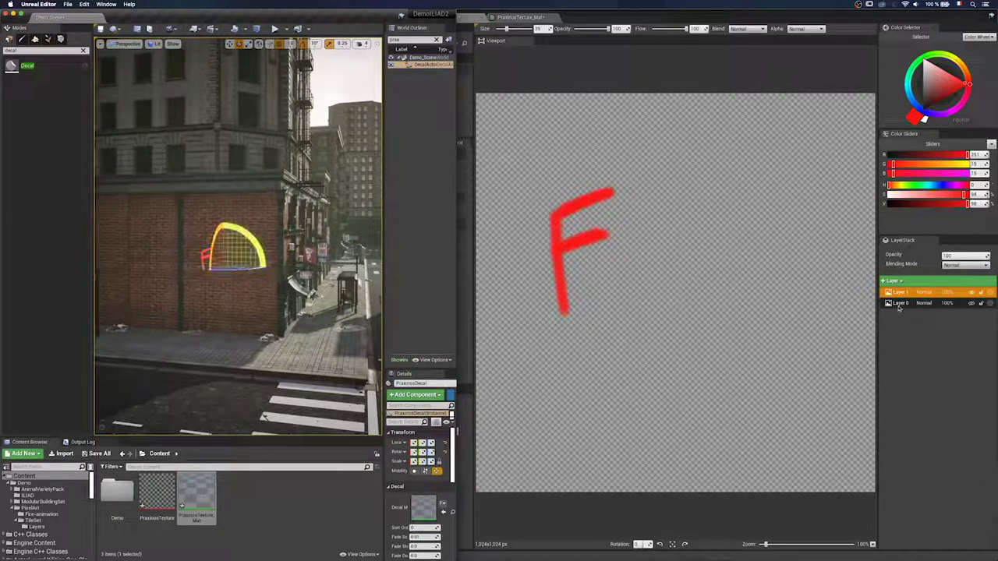
pyautogui.click(420, 280)
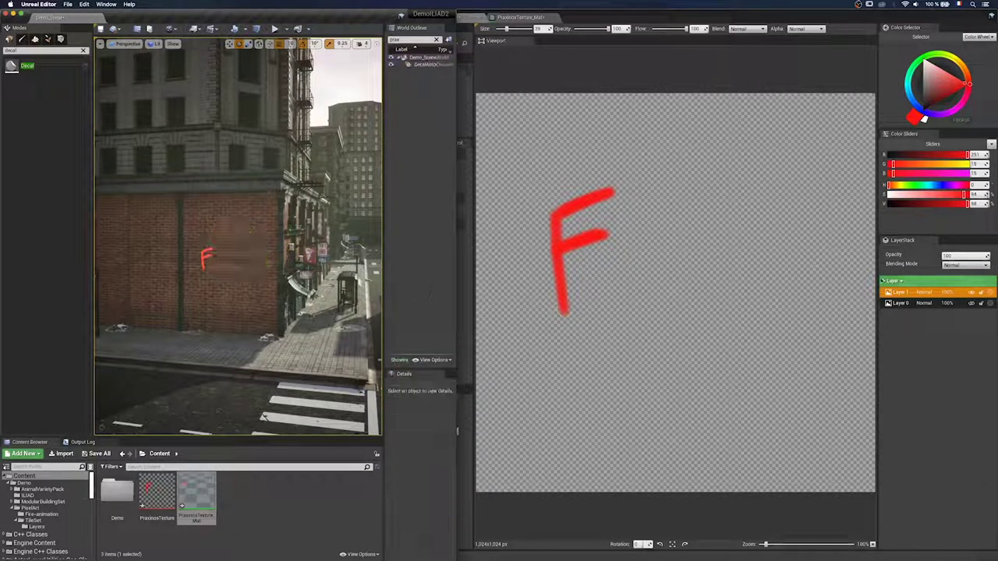
# Step: Paint the letters U and N after the F, add drips below the letters, and draw a zigzag underline beneath FUN
pyautogui.click(655, 14)
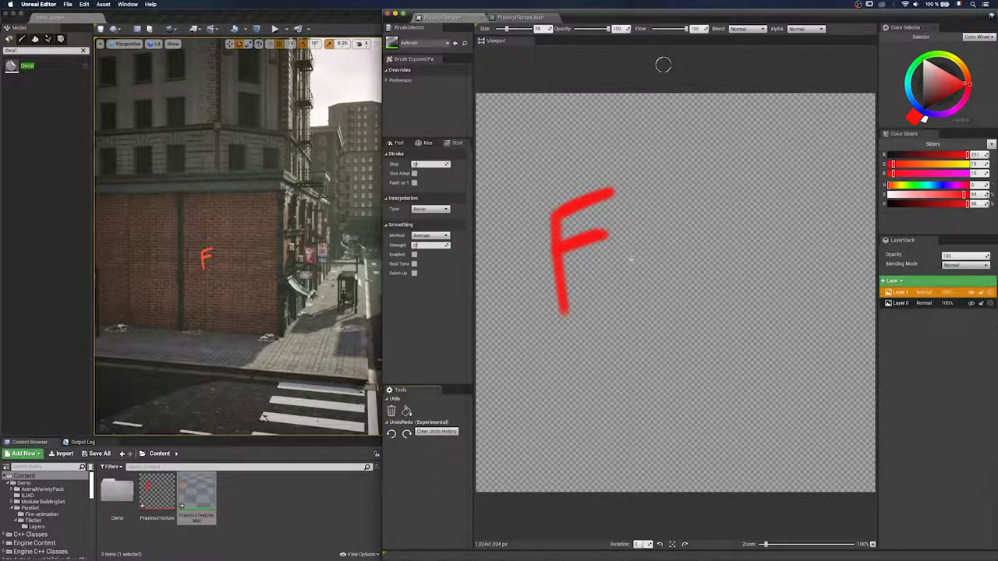
pyautogui.moveTo(622, 233)
pyautogui.mouseDown()
pyautogui.moveTo(636, 300)
pyautogui.moveTo(664, 244)
pyautogui.moveTo(690, 308)
pyautogui.moveTo(692, 226)
pyautogui.moveTo(740, 303)
pyautogui.mouseUp()
pyautogui.moveTo(739, 222); pyautogui.dragTo(755, 209)
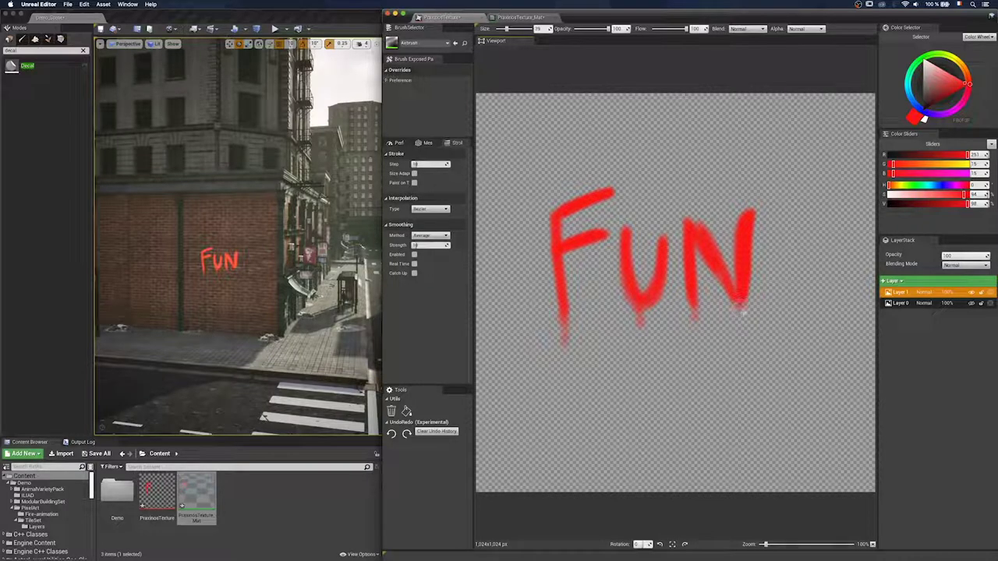
pyautogui.moveTo(592, 357)
pyautogui.mouseDown()
pyautogui.moveTo(752, 340)
pyautogui.moveTo(722, 371)
pyautogui.moveTo(756, 371)
pyautogui.mouseUp()
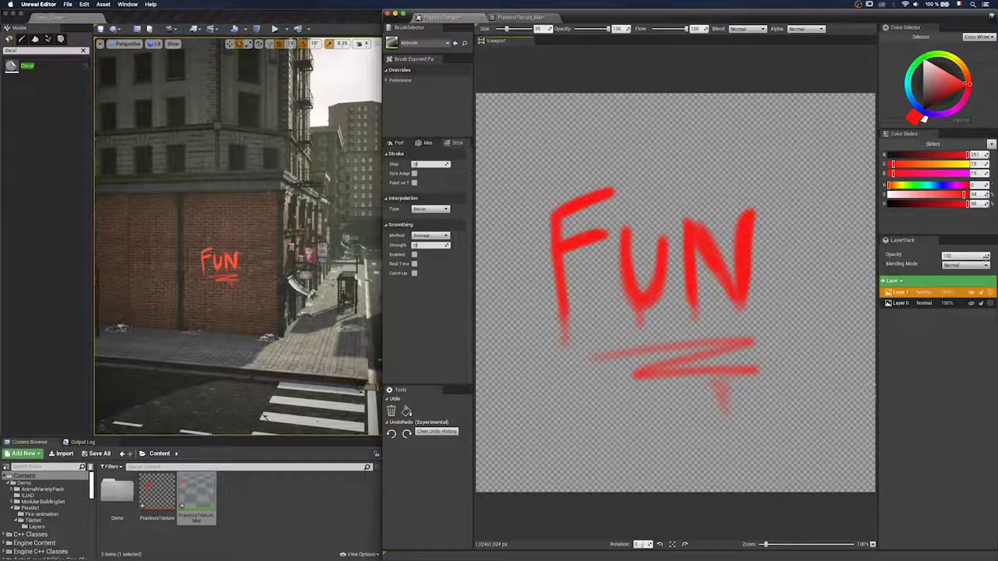
# Step: Try Layer 1's opacity at 25, and restore it to 100
pyautogui.moveTo(984, 257); pyautogui.dragTo(964, 257)
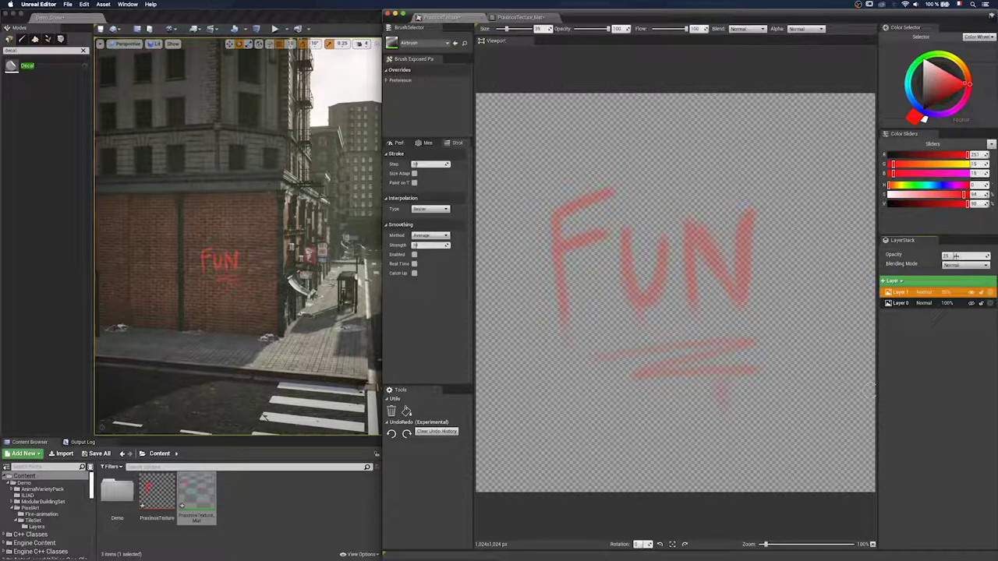
pyautogui.moveTo(964, 257); pyautogui.dragTo(988, 256)
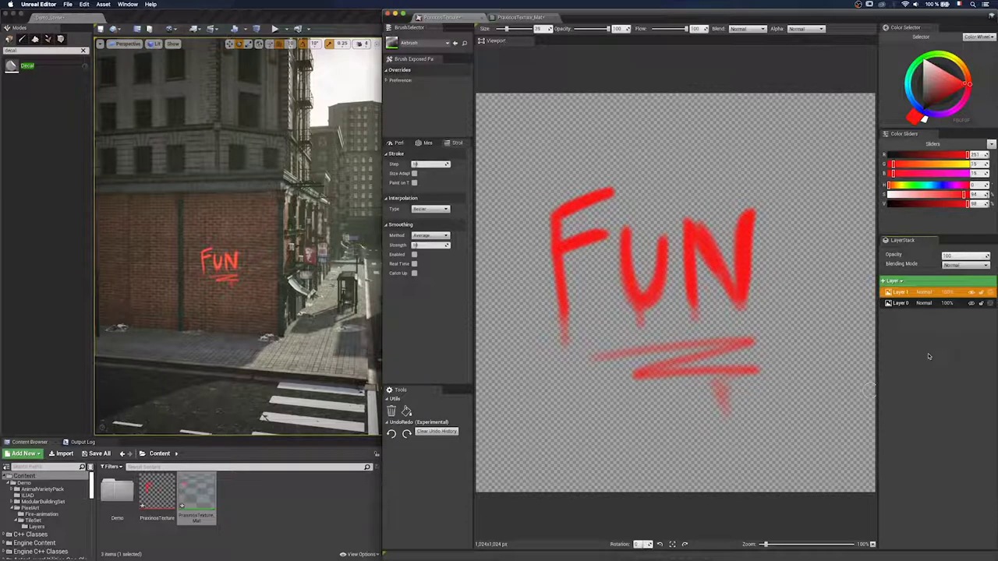
# Step: Assign the decalTexture_Mat1 material from the Demo/ILIAD folder to the PraxinosDecal actor
pyautogui.click(368, 110)
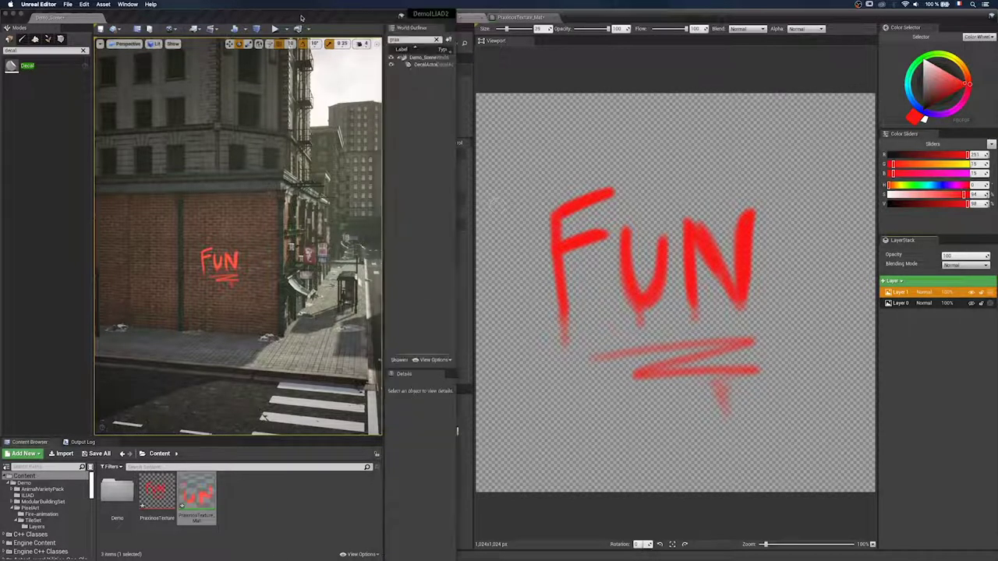
pyautogui.doubleClick(116, 493)
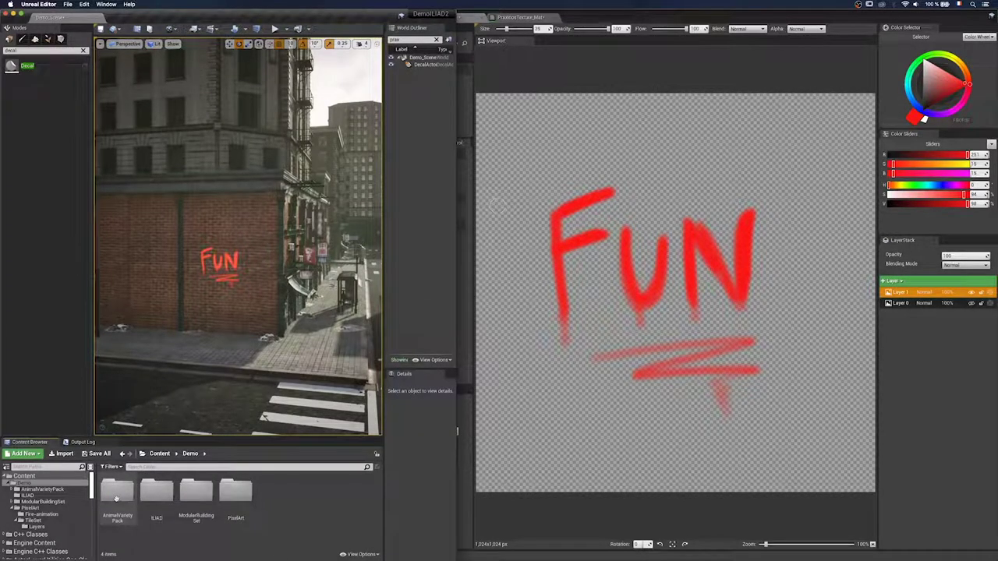
pyautogui.doubleClick(158, 497)
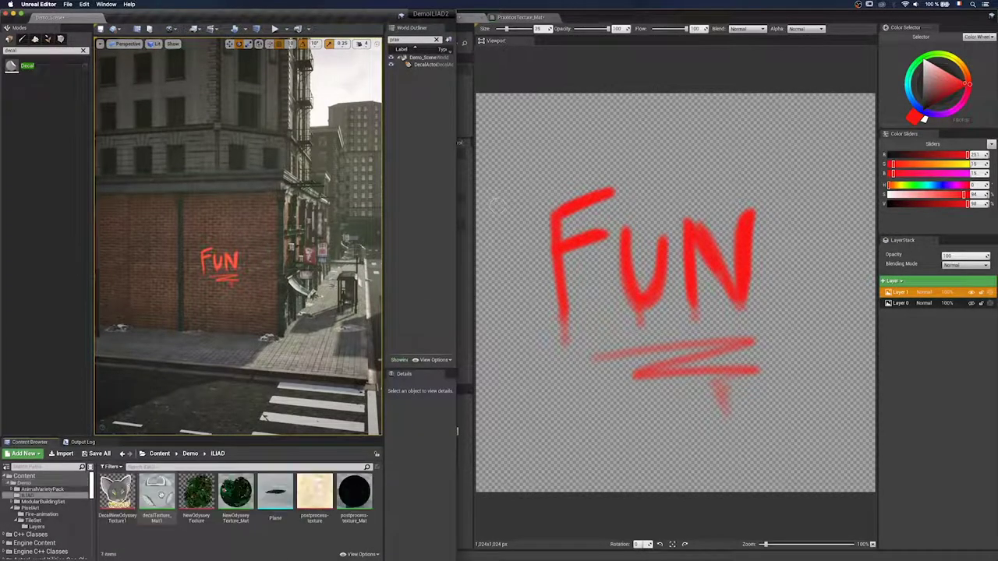
pyautogui.click(429, 63)
pyautogui.click(156, 494)
pyautogui.click(444, 512)
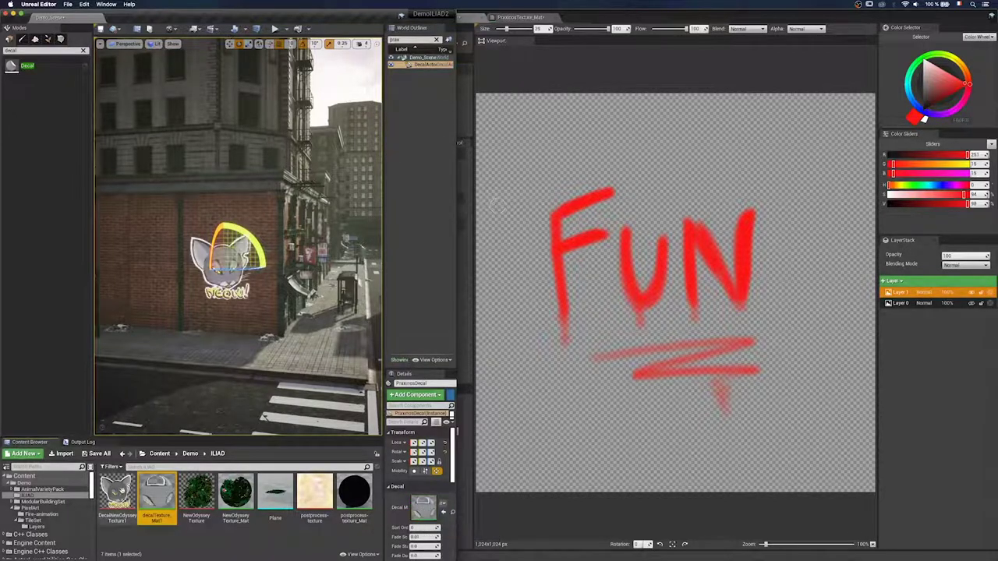
# Step: Open the DecalNewOdysseyTexture1 asset for editing with ILIAD
pyautogui.rightClick(120, 489)
pyautogui.moveTo(159, 263)
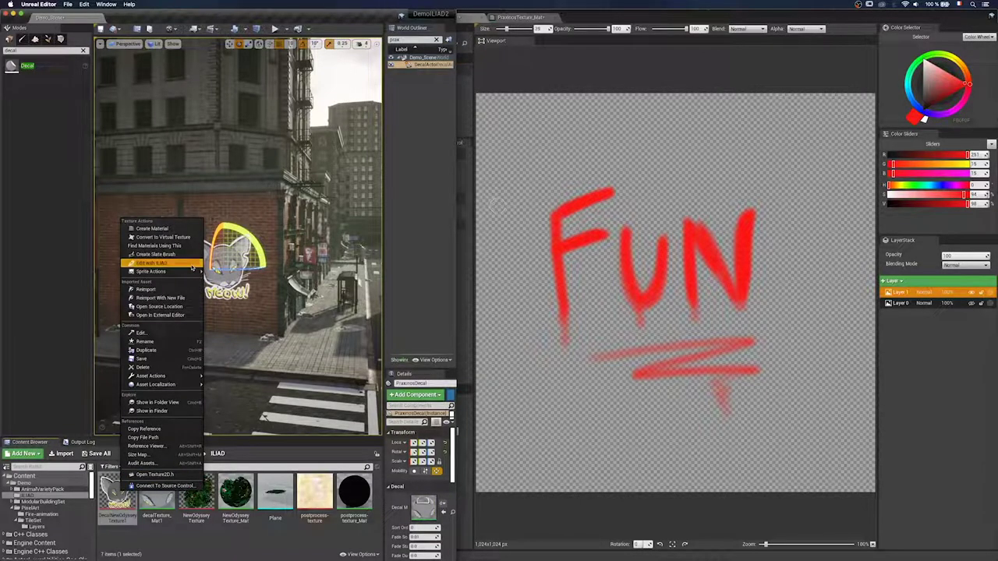
pyautogui.click(249, 263)
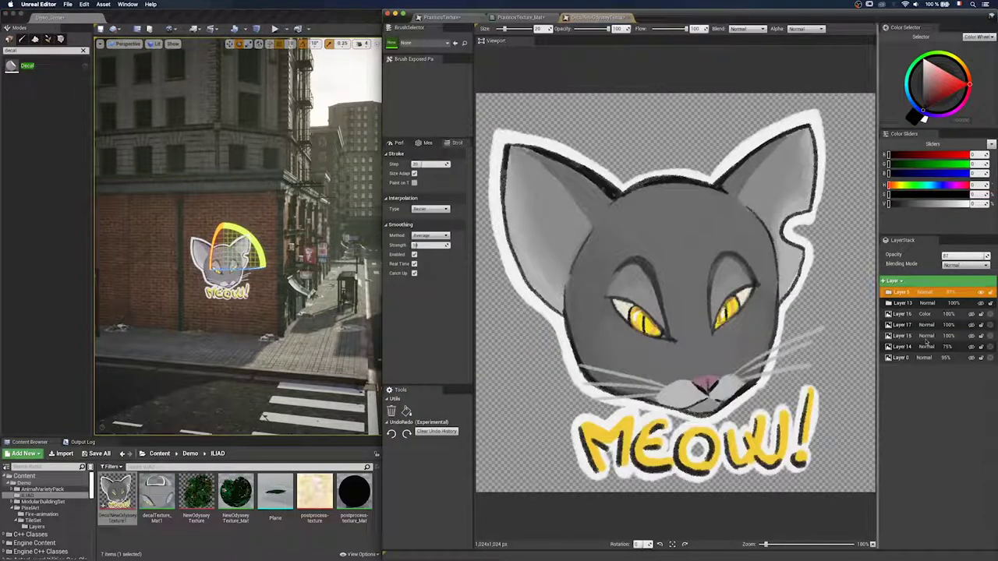
# Step: Switch the Layer 5 group's visibility off and on to compare the wall decal, and deselect the decal in the level
pyautogui.click(981, 293)
pyautogui.click(981, 294)
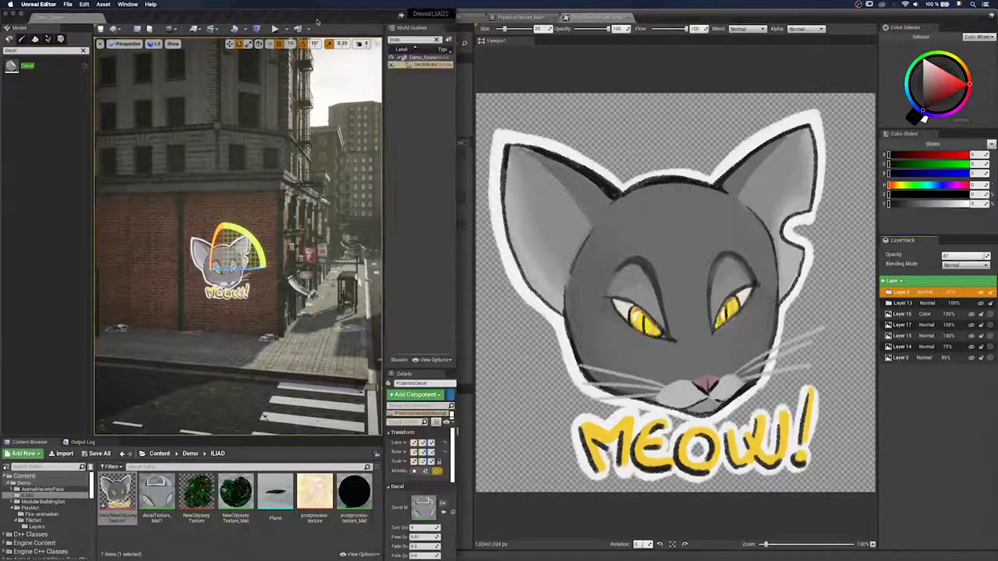
pyautogui.press('Escape')
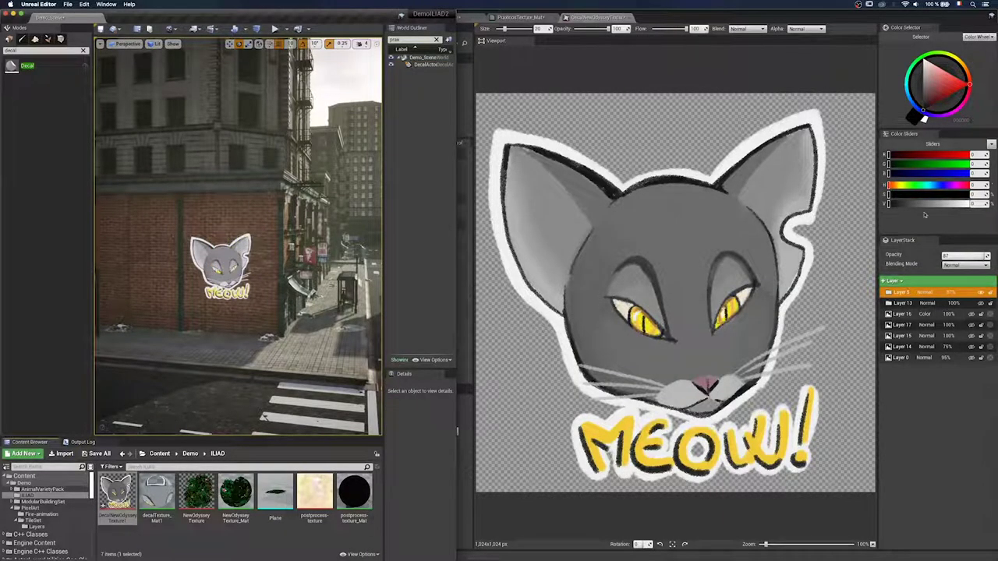
# Step: Expand the Layer 5 group, switch Layers 3, 4 and 2 off and on one by one, and collapse the group
pyautogui.click(892, 300)
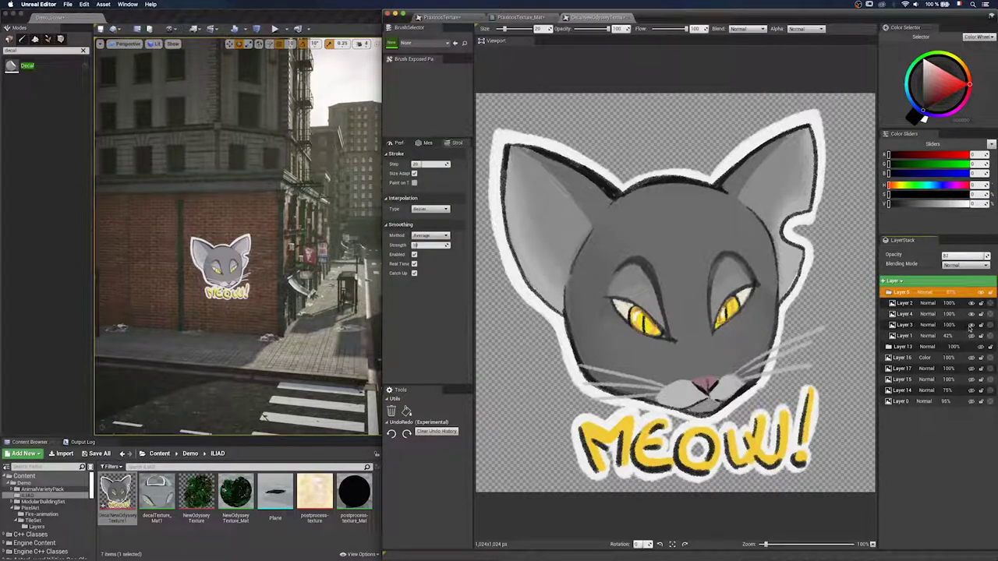
pyautogui.click(971, 325)
pyautogui.click(971, 326)
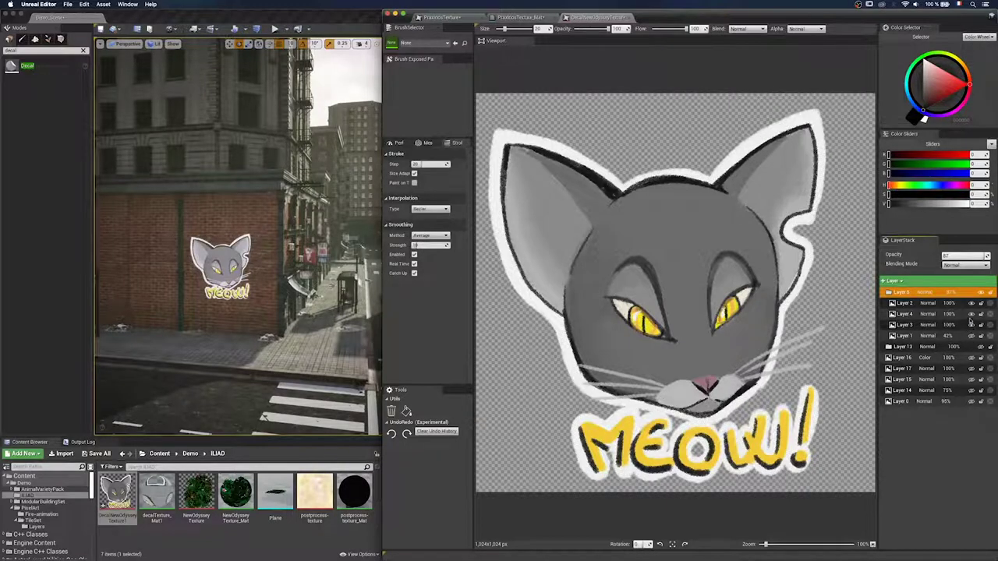
pyautogui.click(970, 314)
pyautogui.click(970, 313)
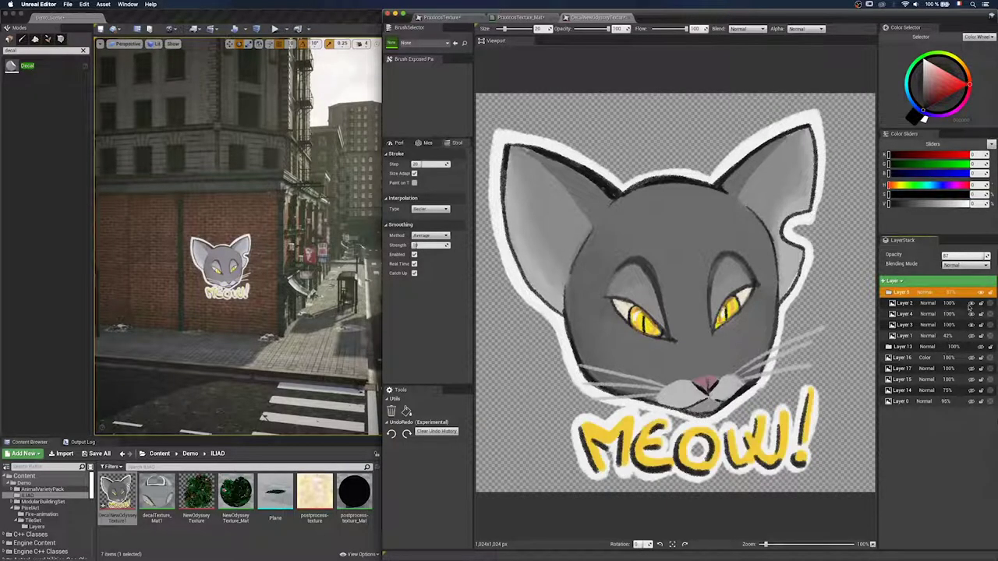
pyautogui.click(971, 303)
pyautogui.click(970, 303)
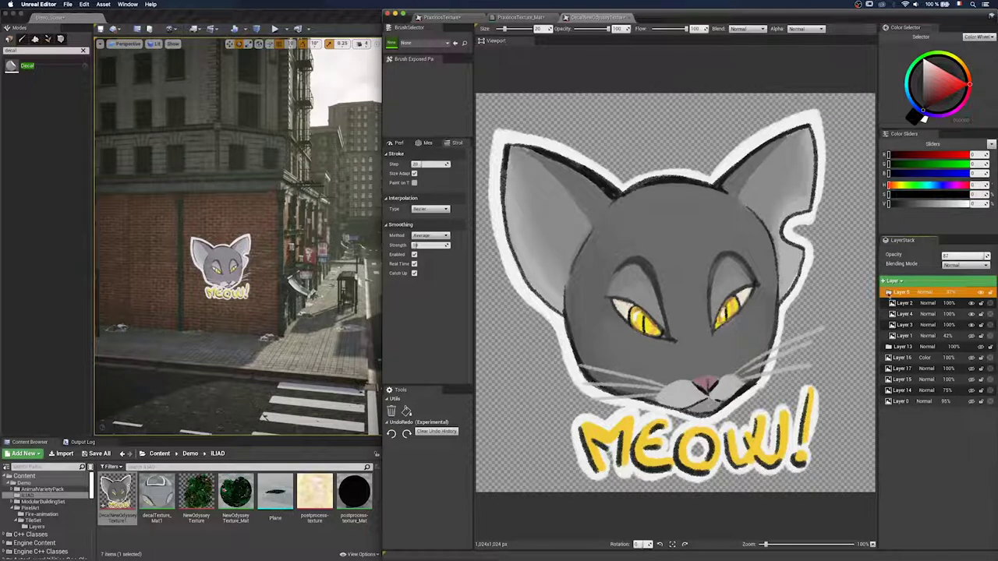
pyautogui.click(888, 292)
# Step: Expand the Layer 13 group, hide the Layer 5 group and show Layer 13 in its place
pyautogui.click(889, 303)
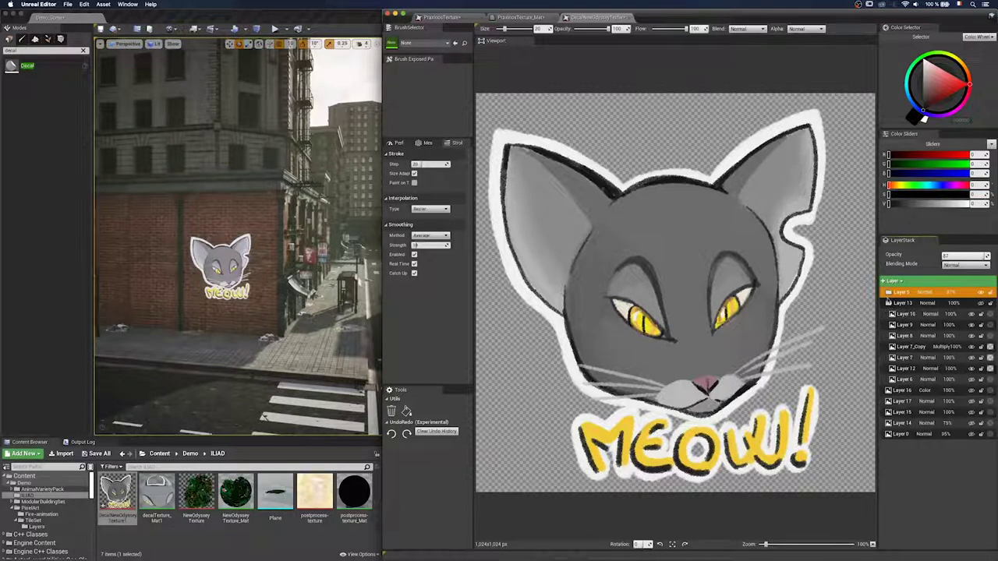
pyautogui.click(981, 293)
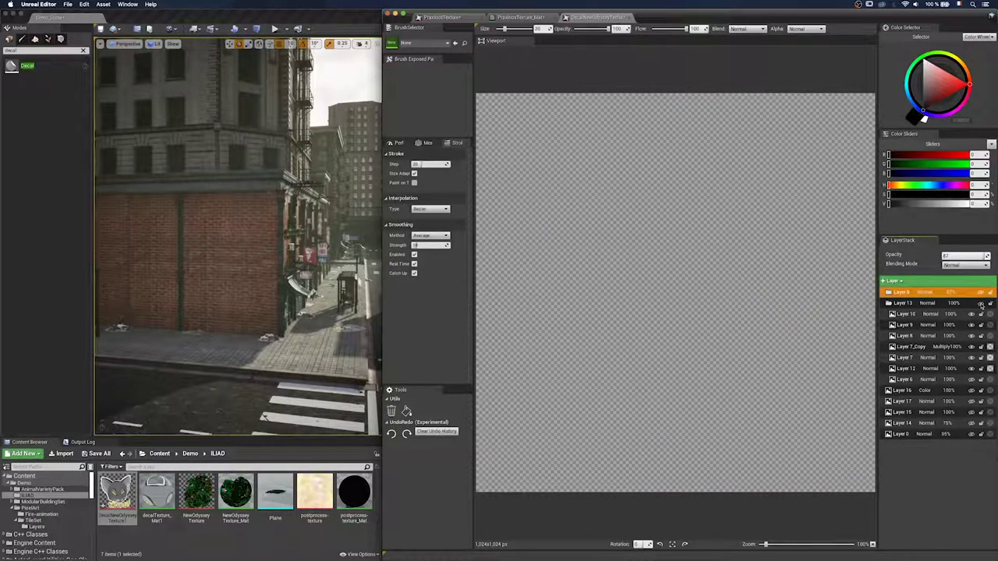
pyautogui.click(981, 304)
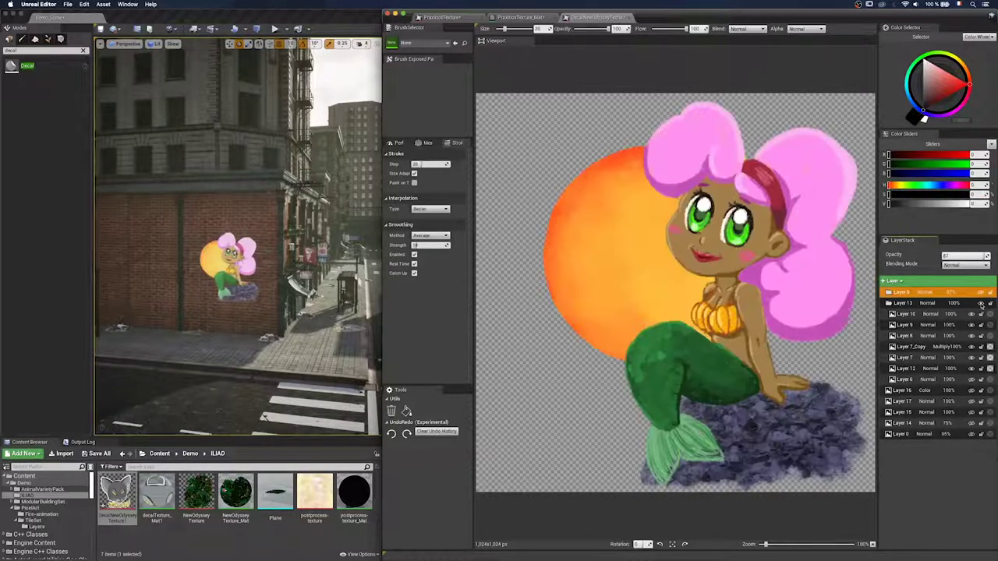
# Step: Switch Layers 7, 9 and 6 inside the Layer 13 group off and on to examine what each contributes
pyautogui.click(971, 358)
pyautogui.click(970, 358)
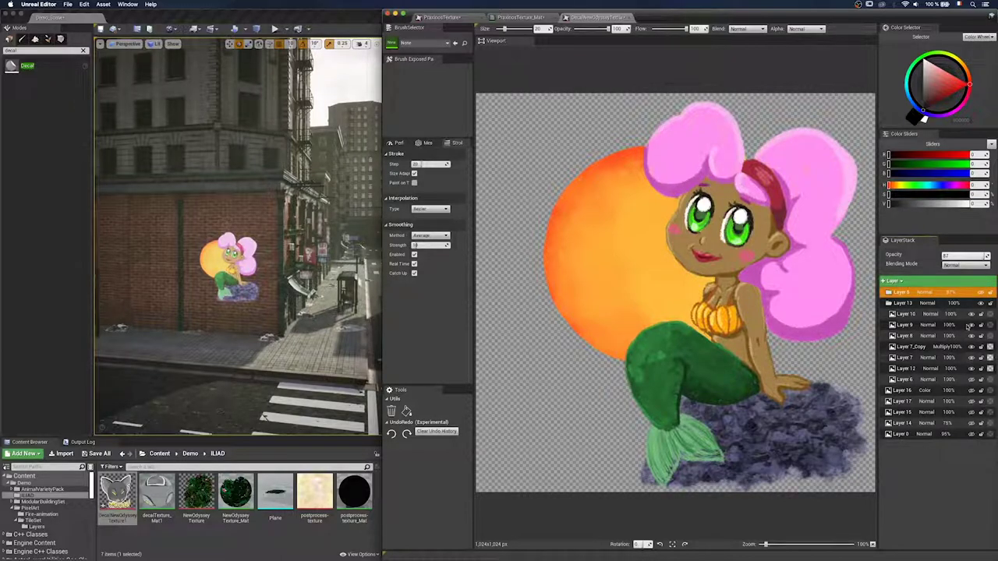
pyautogui.click(971, 325)
pyautogui.click(971, 325)
pyautogui.click(970, 380)
pyautogui.click(972, 380)
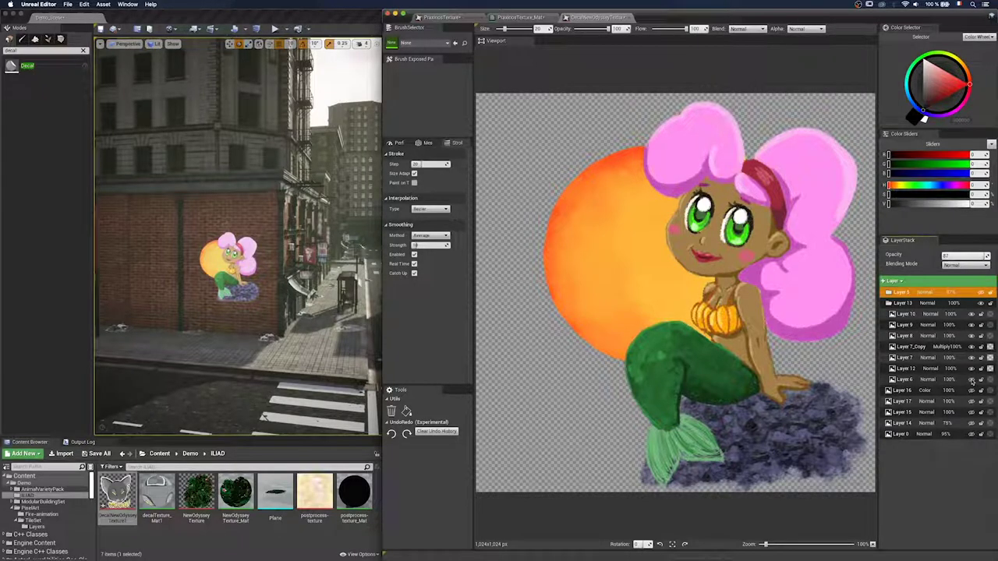
# Step: Try the Normal and Screen blending modes on Layer 7_Copy, and set it back to Multiply
pyautogui.click(942, 350)
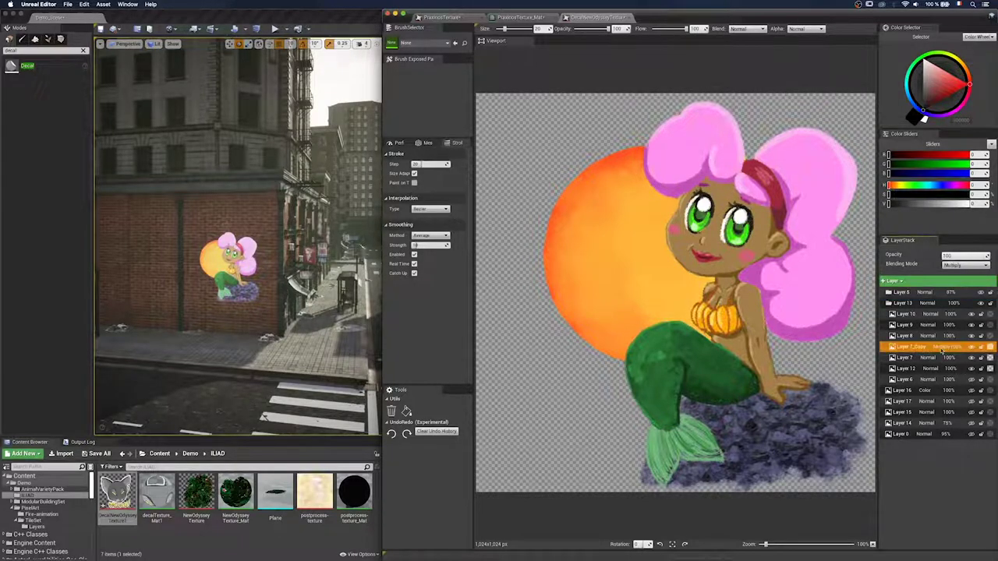
pyautogui.click(965, 265)
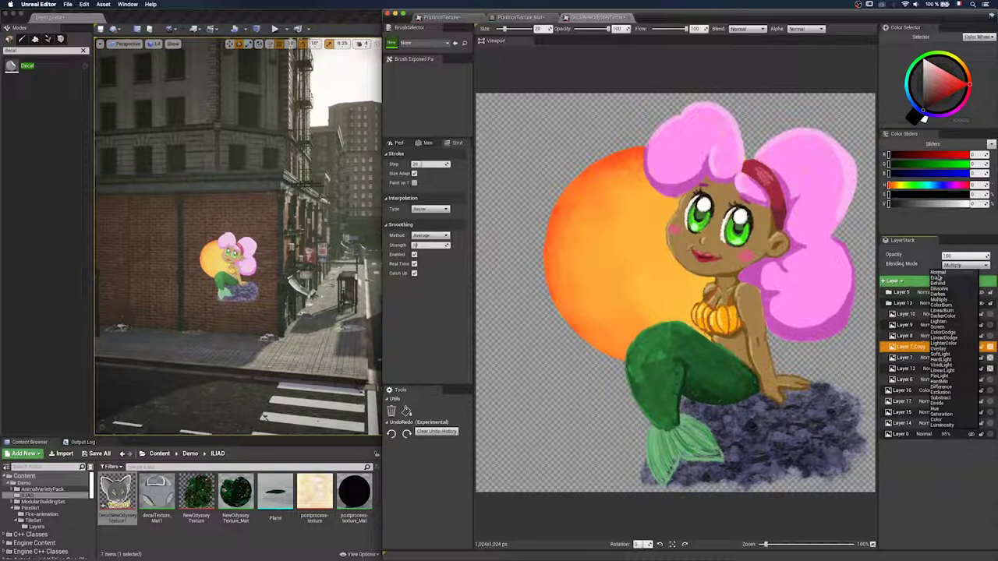
pyautogui.click(943, 273)
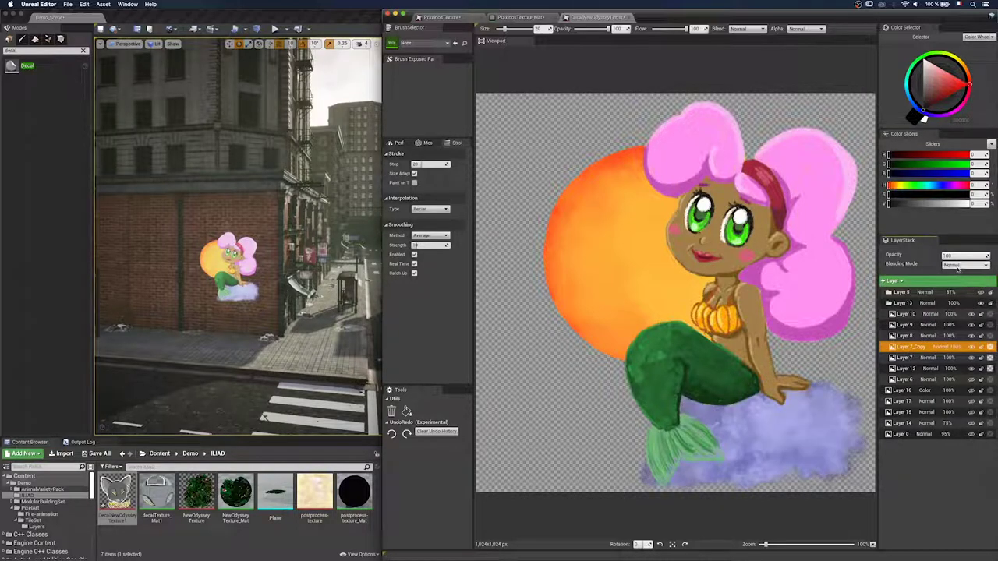
pyautogui.click(957, 267)
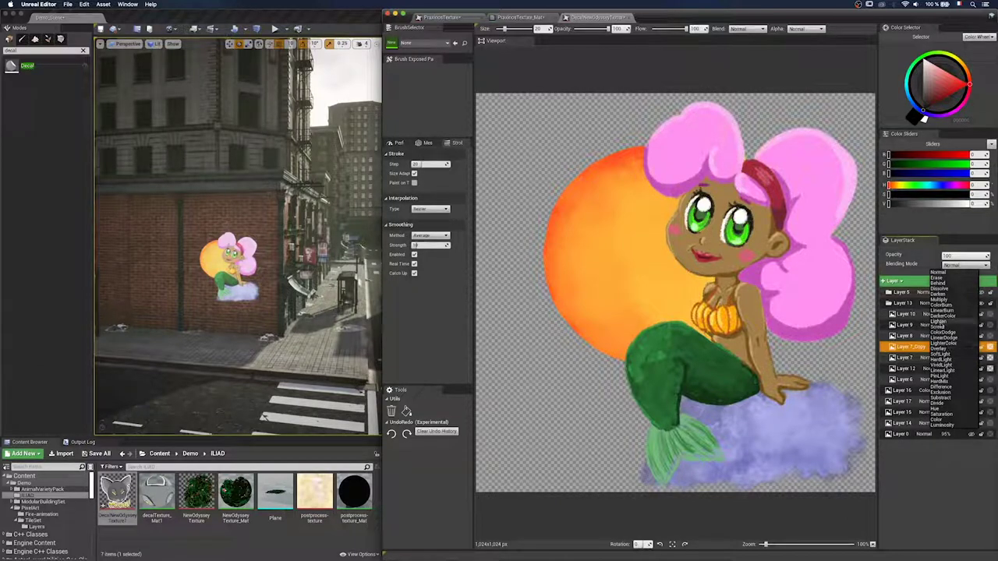
pyautogui.click(940, 327)
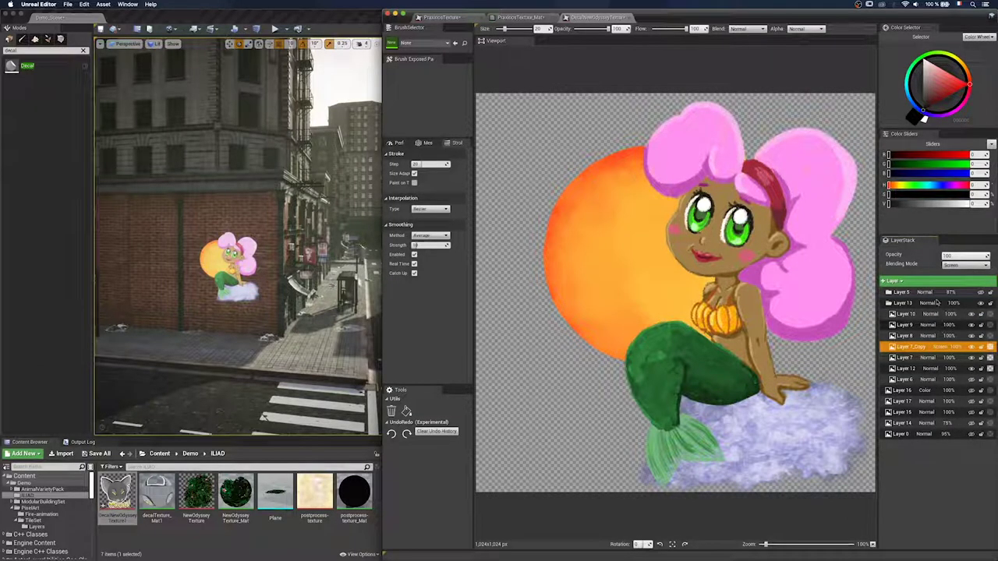
pyautogui.click(940, 267)
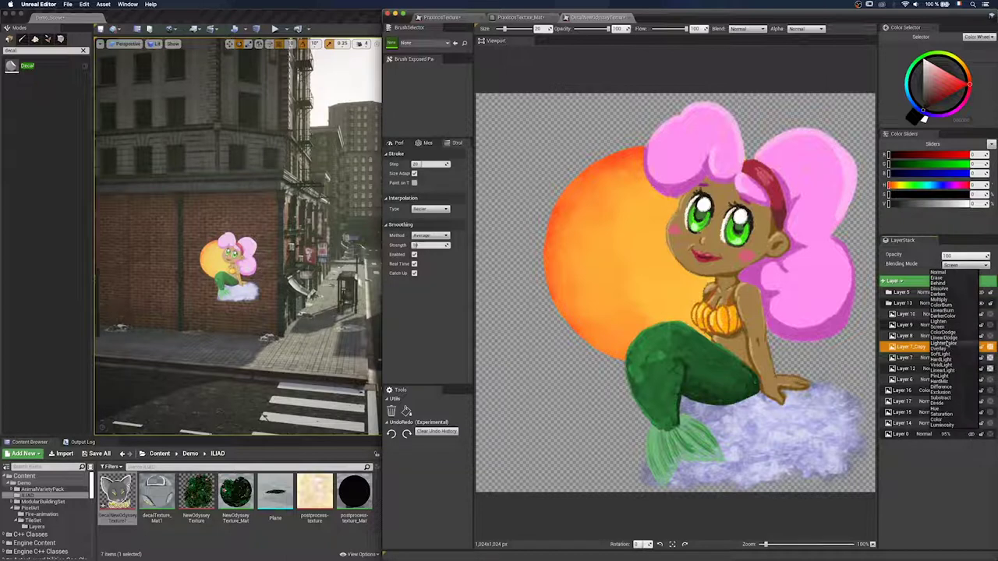
pyautogui.click(948, 301)
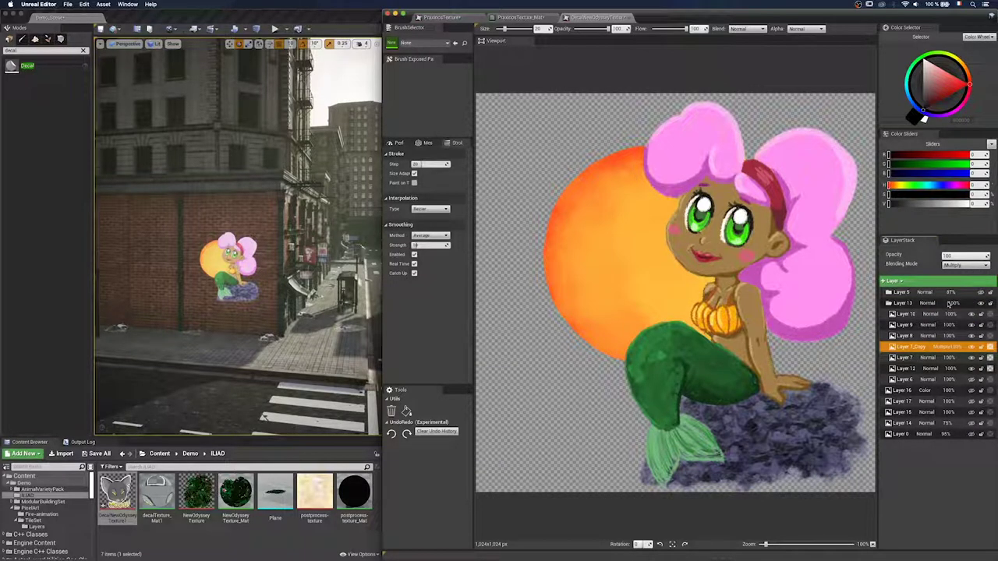
# Step: Collapse and hide the Layer 13 group, and make the Layer 5 group visible again
pyautogui.click(889, 303)
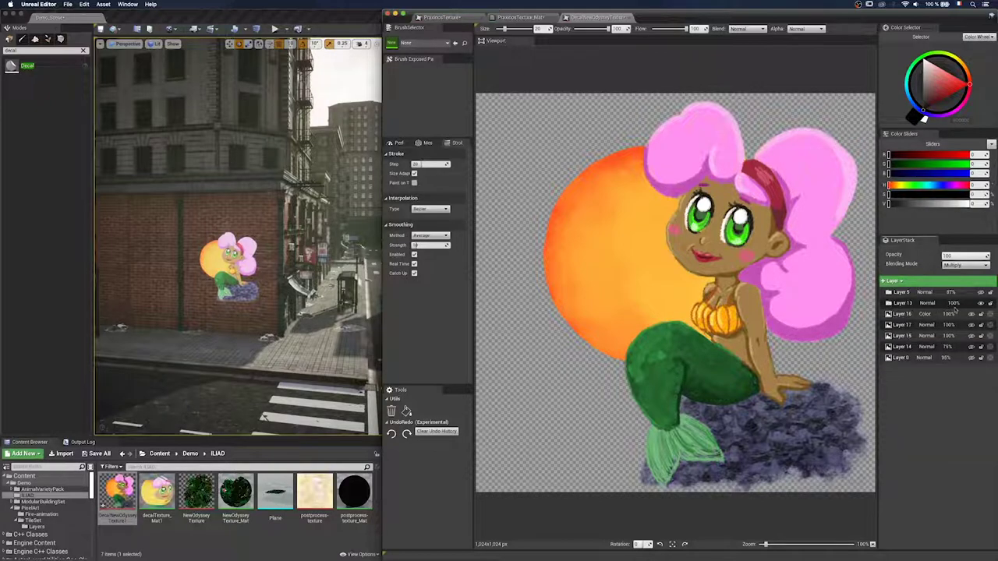
pyautogui.click(981, 304)
pyautogui.click(981, 293)
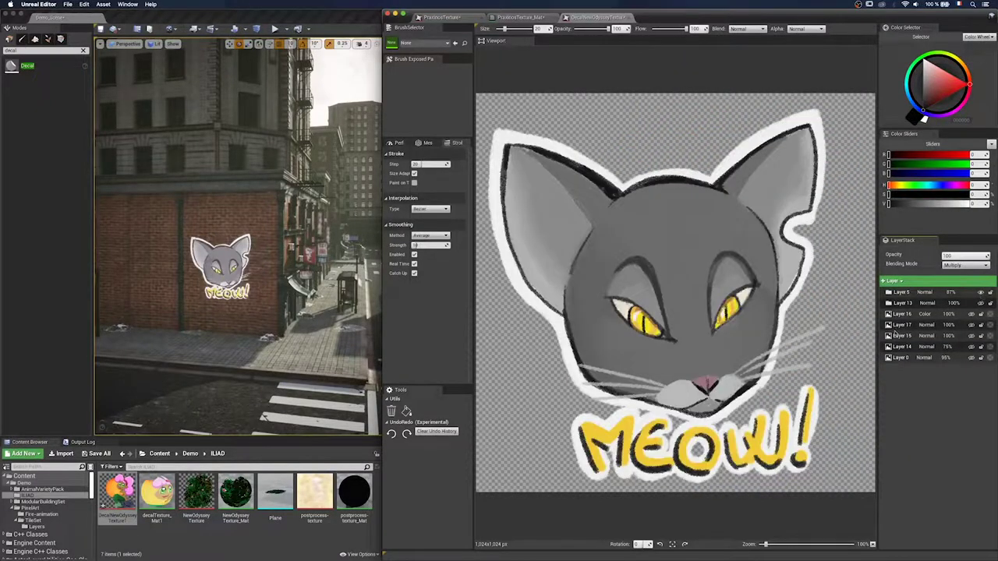
# Step: Close the cat texture and return to the level editor, showing the Basic placeable actors and the root Content folder
pyautogui.click(630, 17)
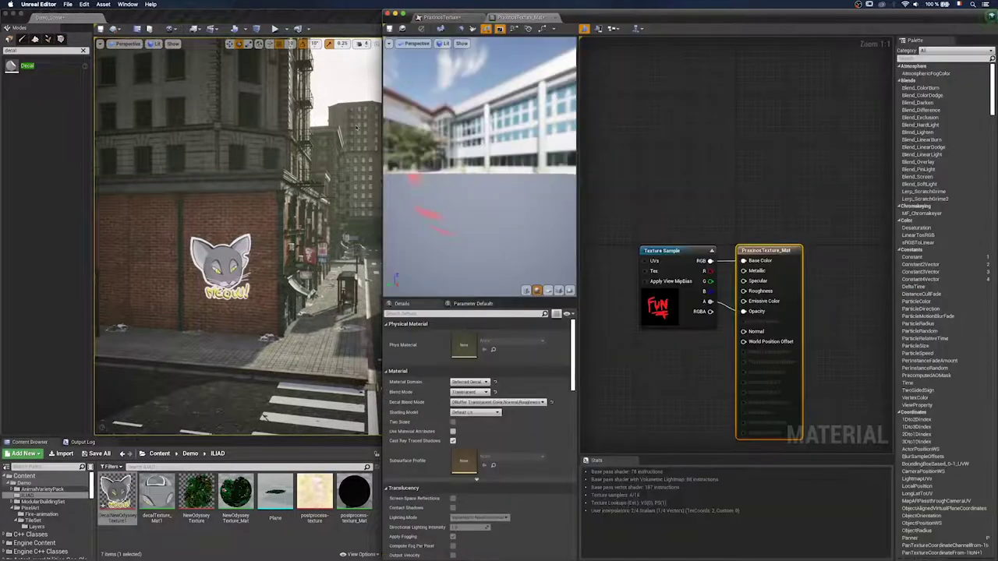
pyautogui.moveTo(381, 232); pyautogui.dragTo(457, 232)
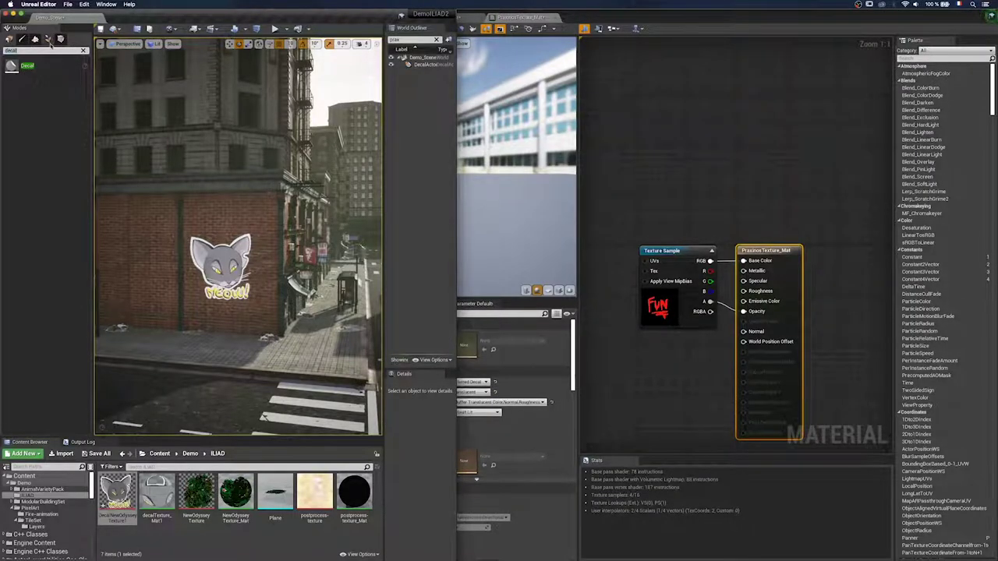
pyautogui.click(49, 39)
pyautogui.click(10, 39)
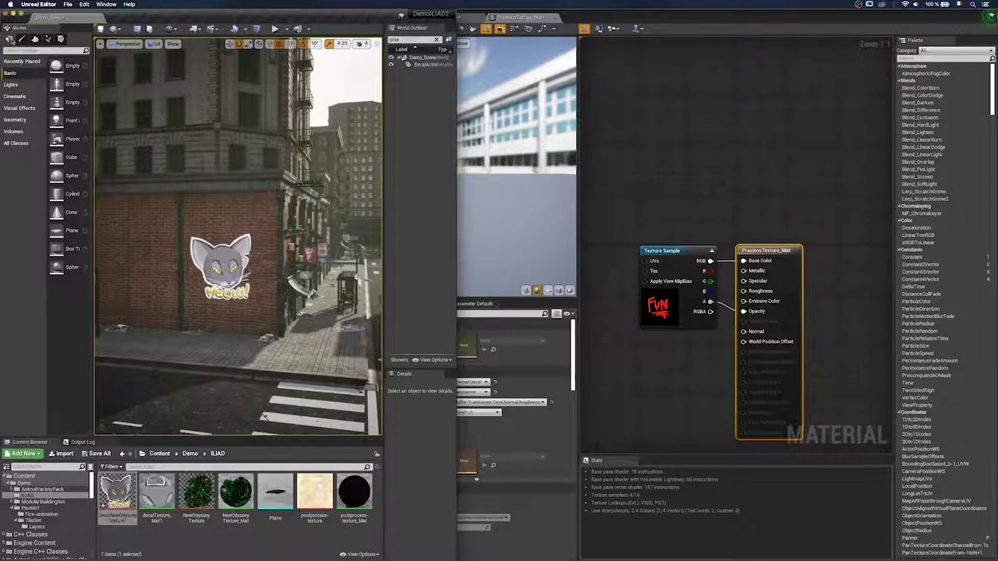
pyautogui.click(159, 453)
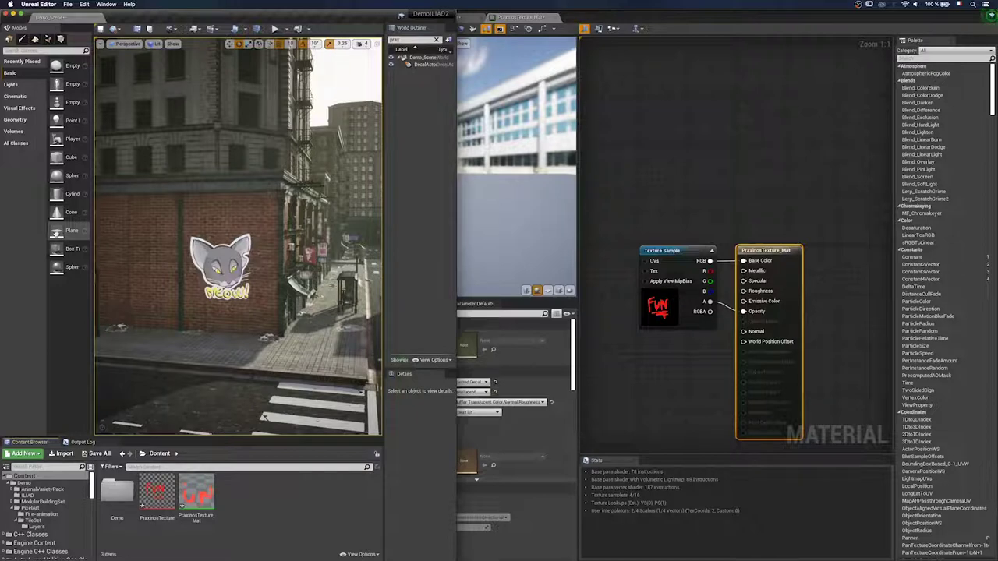
# Step: Copy the basic Plane mesh into the root Content folder and save it
pyautogui.moveTo(56, 231); pyautogui.dragTo(243, 496)
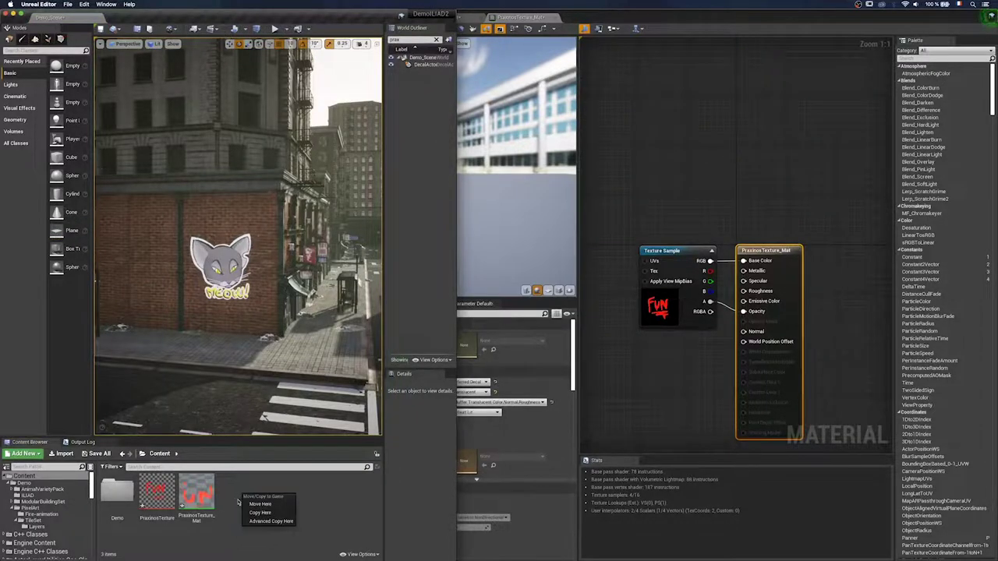
pyautogui.click(259, 512)
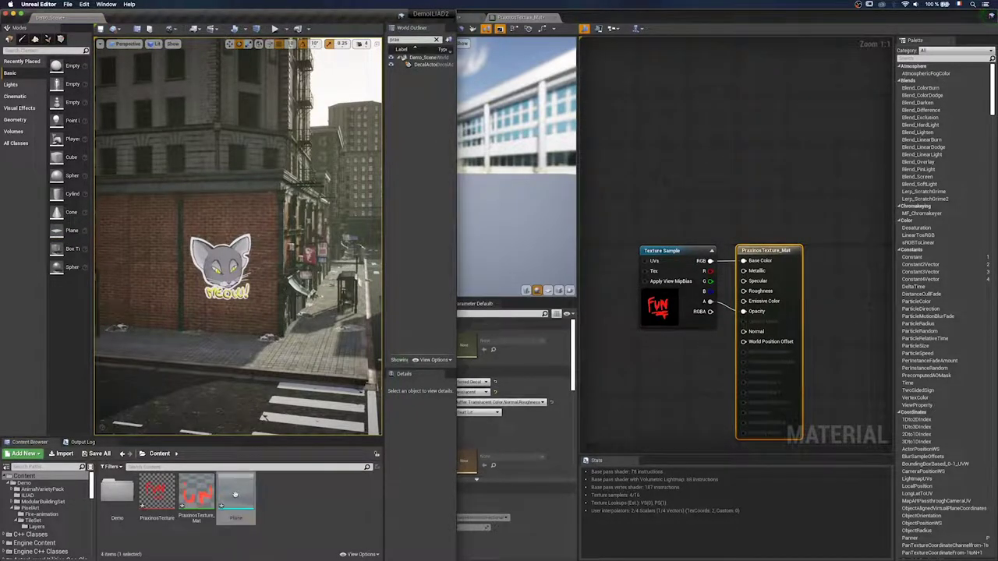
pyautogui.keyDown('shift'); pyautogui.click(159, 499); pyautogui.keyUp('shift')
pyautogui.press('super+s')
pyautogui.click(264, 506)
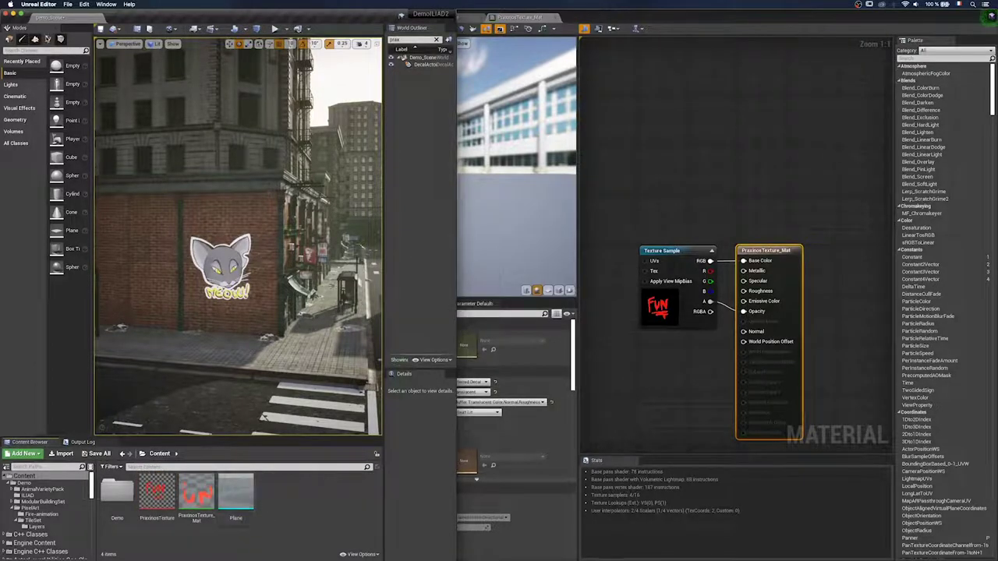
# Step: Switch to foliage painting with the copied Plane mesh as foliage type, and assign PraxinosTexture_Mat to the mesh's material slot
pyautogui.click(48, 39)
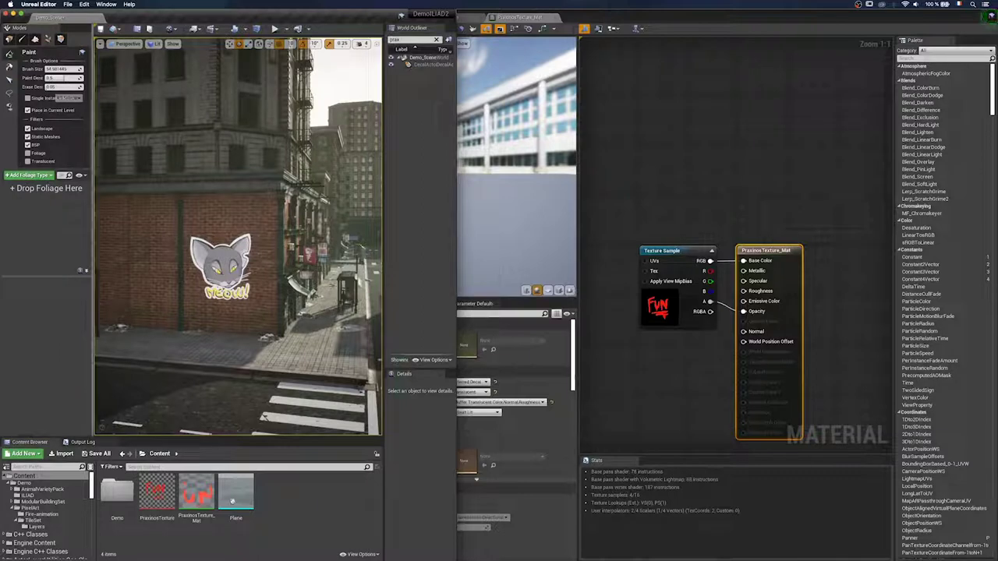
pyautogui.moveTo(235, 500); pyautogui.dragTo(53, 225)
pyautogui.click(17, 194)
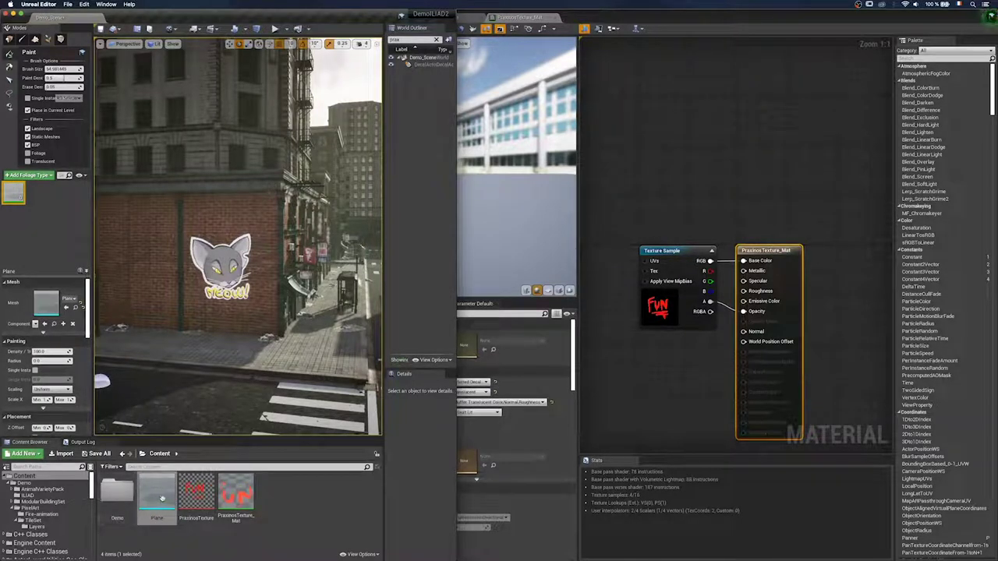
pyautogui.doubleClick(158, 495)
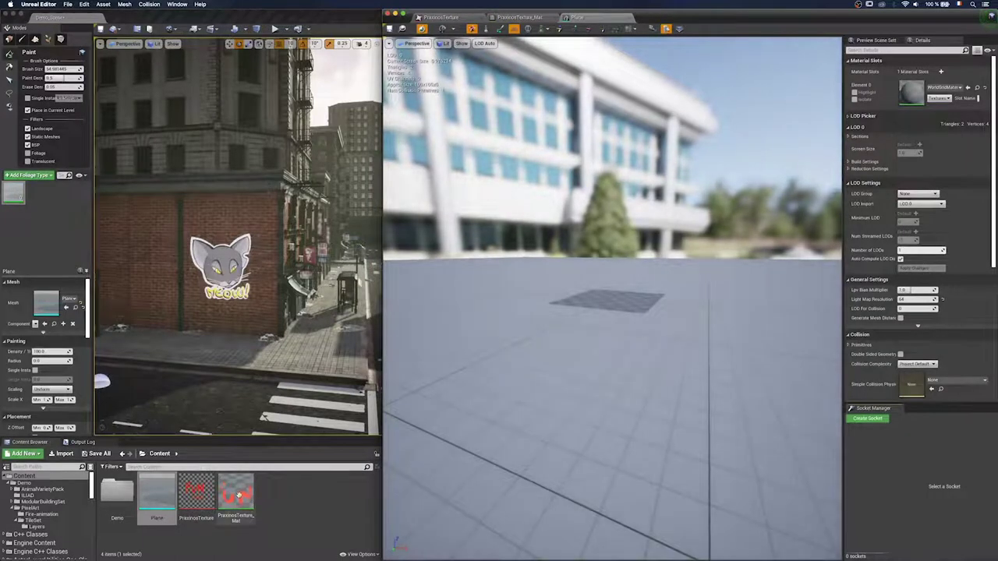
pyautogui.moveTo(240, 494); pyautogui.dragTo(920, 92)
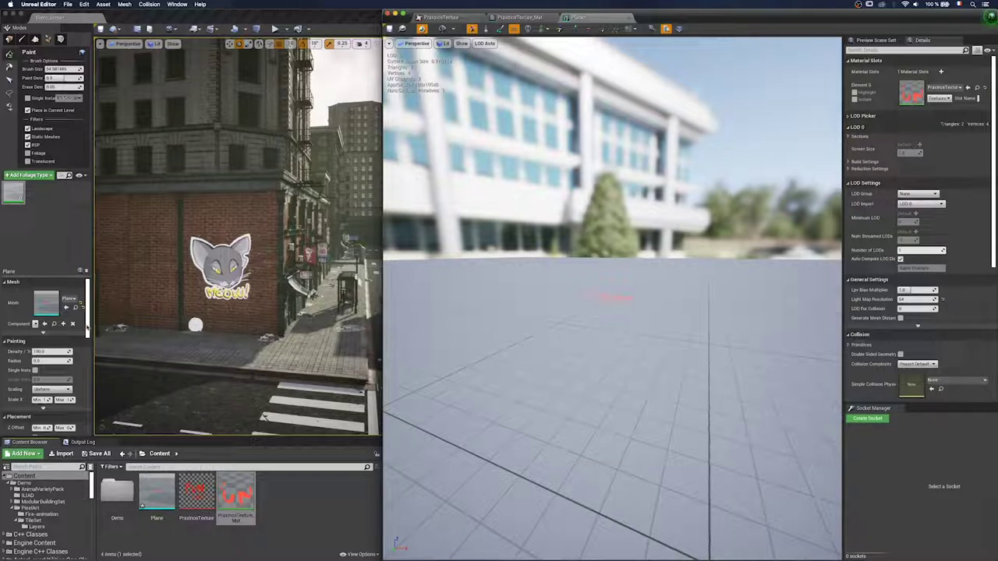
# Step: Review the Plane foliage placement settings and paint instances up the brick wall's corner beside the cat decal
pyautogui.scroll(-5, 88, 329)
pyautogui.click(64, 346)
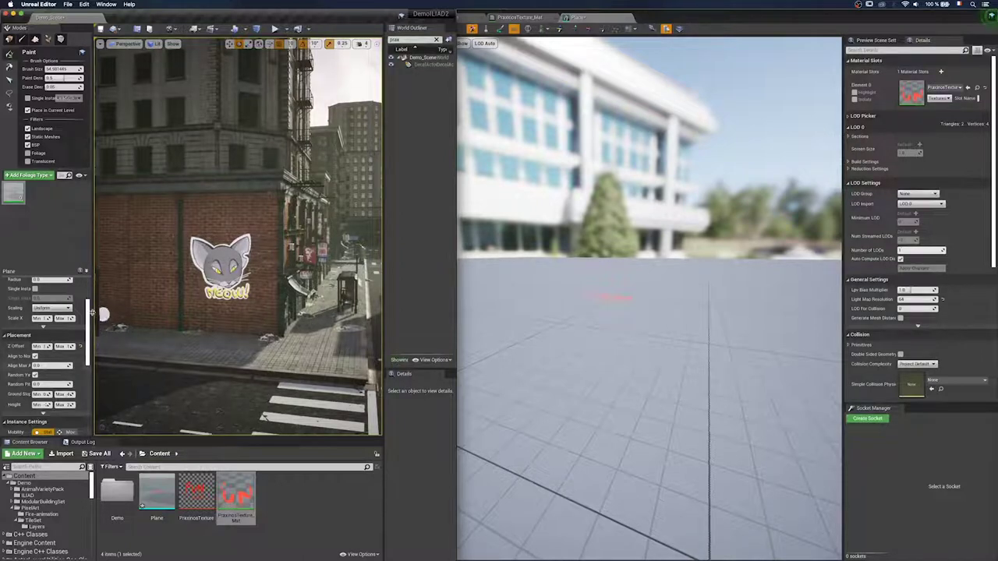
pyautogui.moveTo(92, 313); pyautogui.dragTo(168, 308)
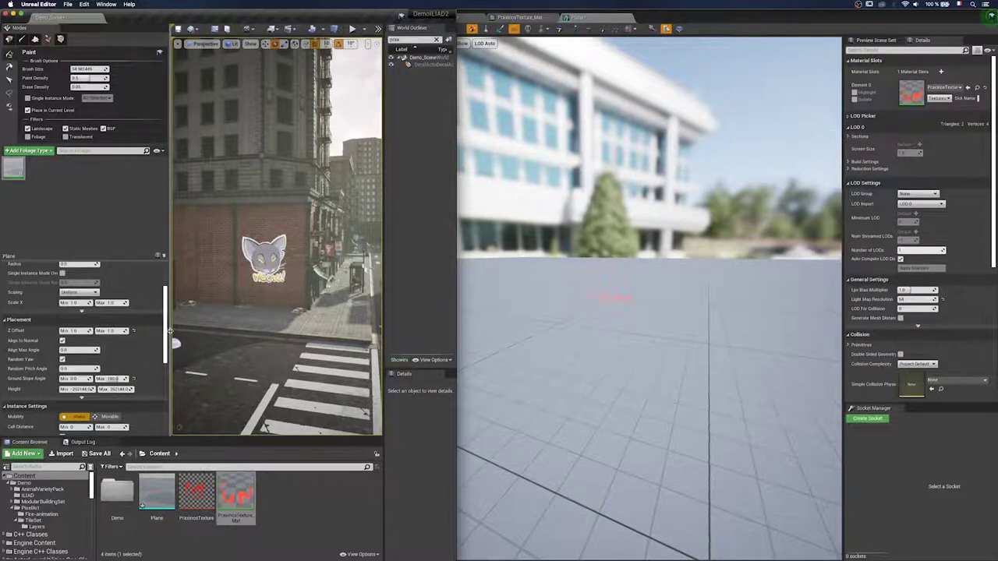
pyautogui.moveTo(170, 333); pyautogui.dragTo(109, 331)
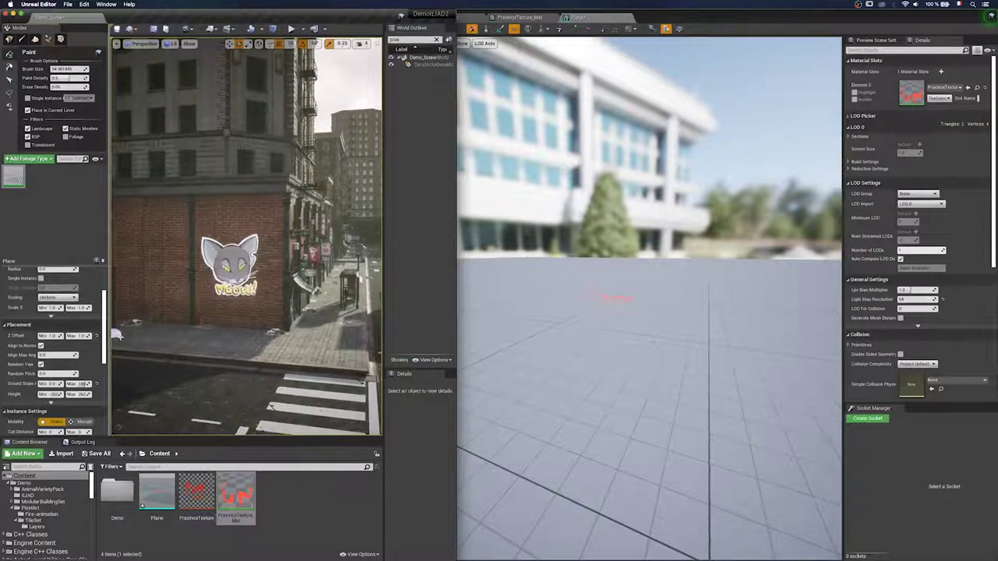
pyautogui.moveTo(266, 319)
pyautogui.mouseDown()
pyautogui.moveTo(252, 318)
pyautogui.moveTo(270, 319)
pyautogui.moveTo(279, 300)
pyautogui.moveTo(278, 167)
pyautogui.mouseUp()
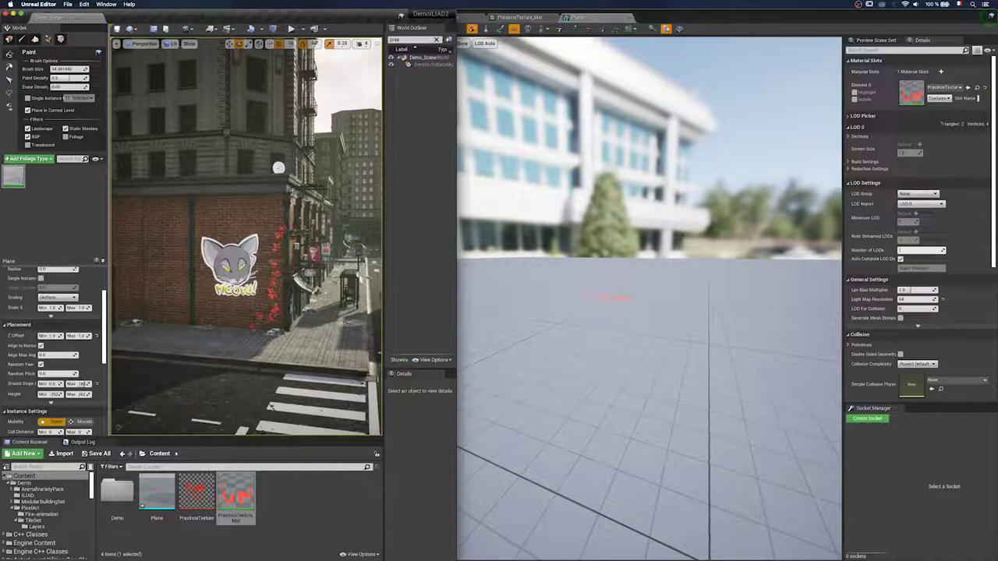
# Step: Bring up the PraxinosTexture painting and clear the red FUN lettering from Layer 1
pyautogui.click(196, 498)
pyautogui.click(657, 15)
pyautogui.click(460, 19)
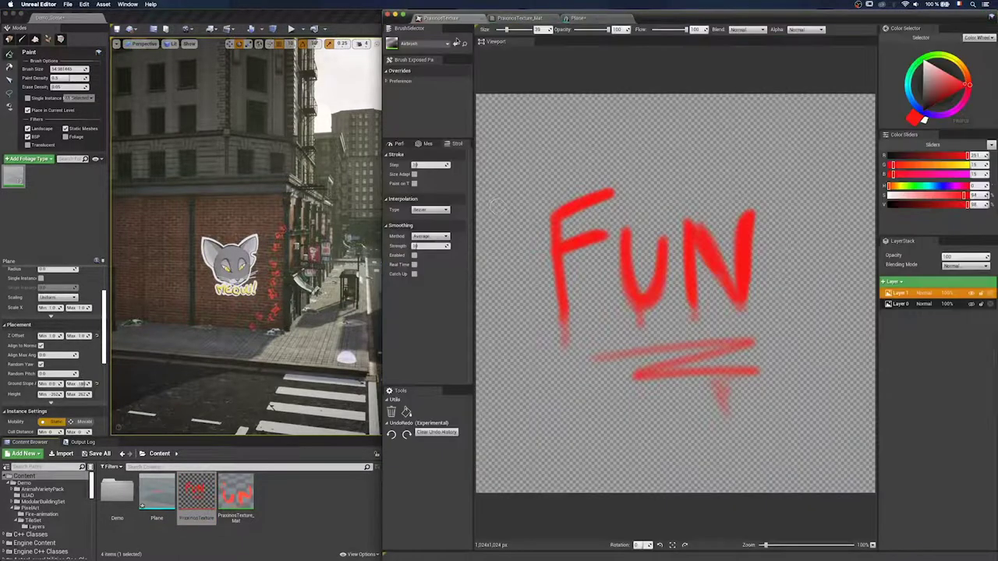
pyautogui.click(392, 413)
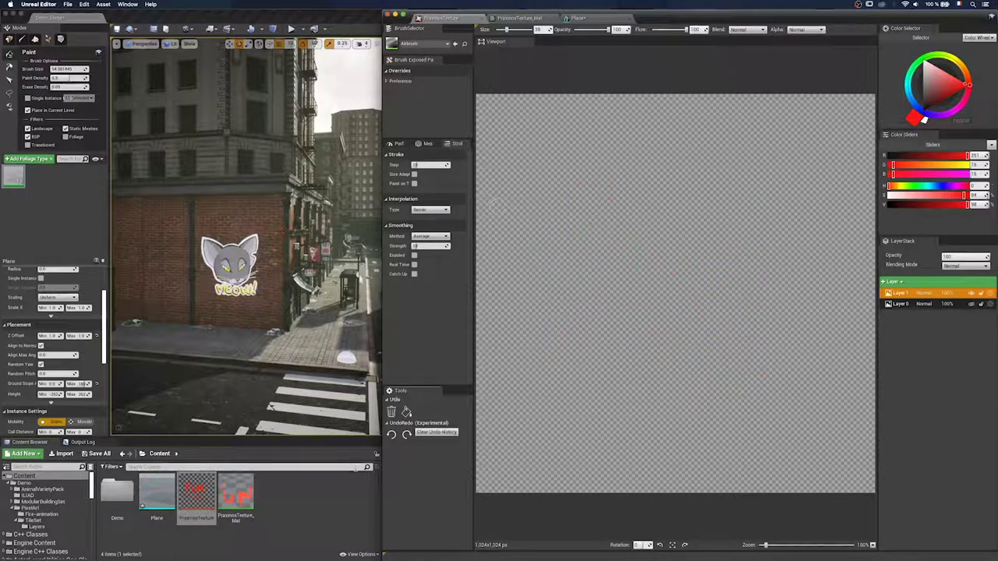
# Step: Choose the Camouflage brush and paint a large camouflage patch across the middle of the empty canvas
pyautogui.click(436, 45)
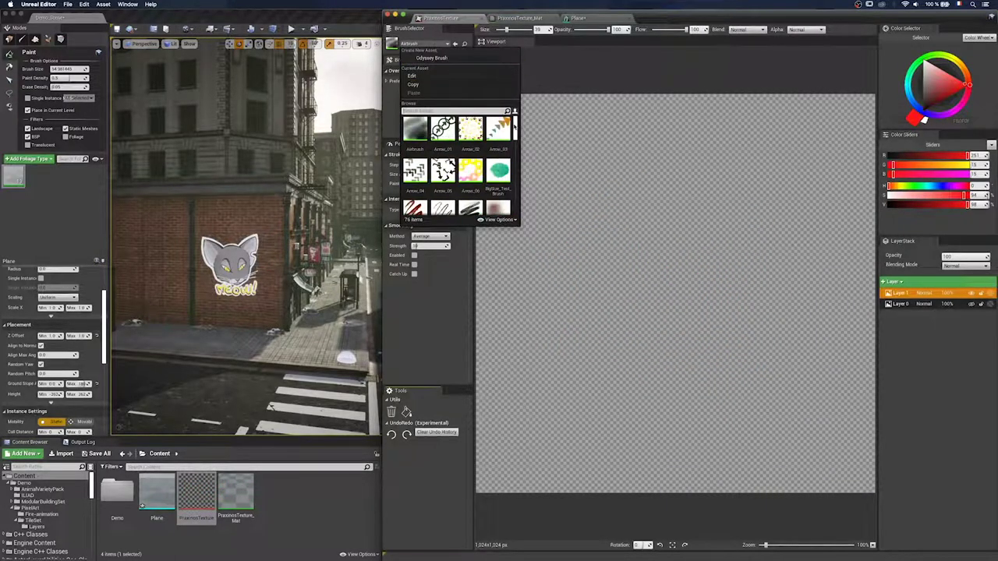
pyautogui.scroll(-3, 452, 190)
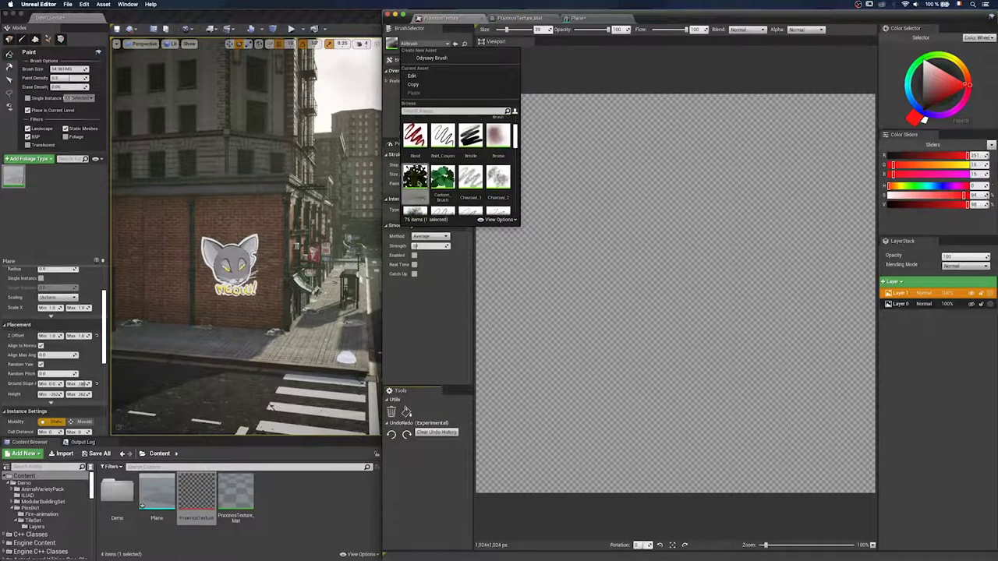
pyautogui.click(415, 180)
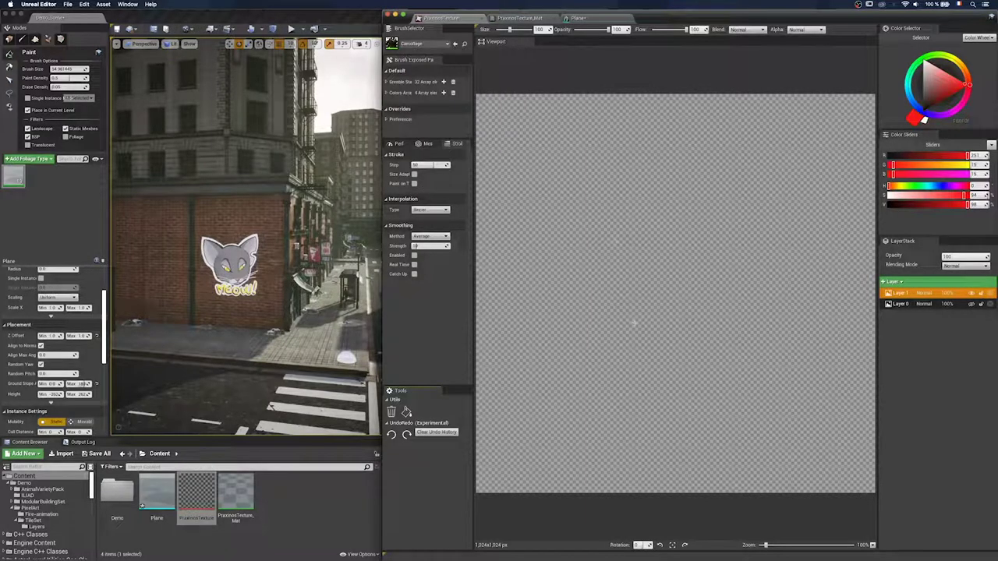
pyautogui.moveTo(630, 303)
pyautogui.mouseDown()
pyautogui.moveTo(639, 346)
pyautogui.moveTo(575, 386)
pyautogui.mouseUp()
pyautogui.moveTo(700, 282)
pyautogui.mouseDown()
pyautogui.moveTo(745, 247)
pyautogui.moveTo(734, 322)
pyautogui.moveTo(644, 412)
pyautogui.moveTo(572, 273)
pyautogui.moveTo(575, 402)
pyautogui.moveTo(713, 377)
pyautogui.moveTo(608, 242)
pyautogui.moveTo(710, 258)
pyautogui.moveTo(710, 390)
pyautogui.moveTo(647, 257)
pyautogui.moveTo(696, 346)
pyautogui.mouseUp()
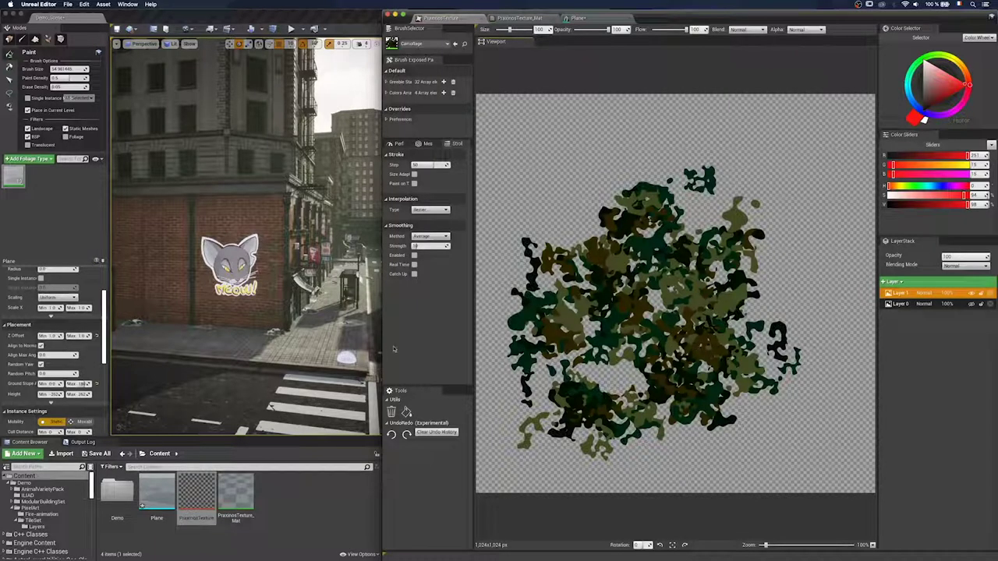
# Step: Change the material domain of PraxinosTexture_Mat to Surface
pyautogui.scroll(6, 286, 289)
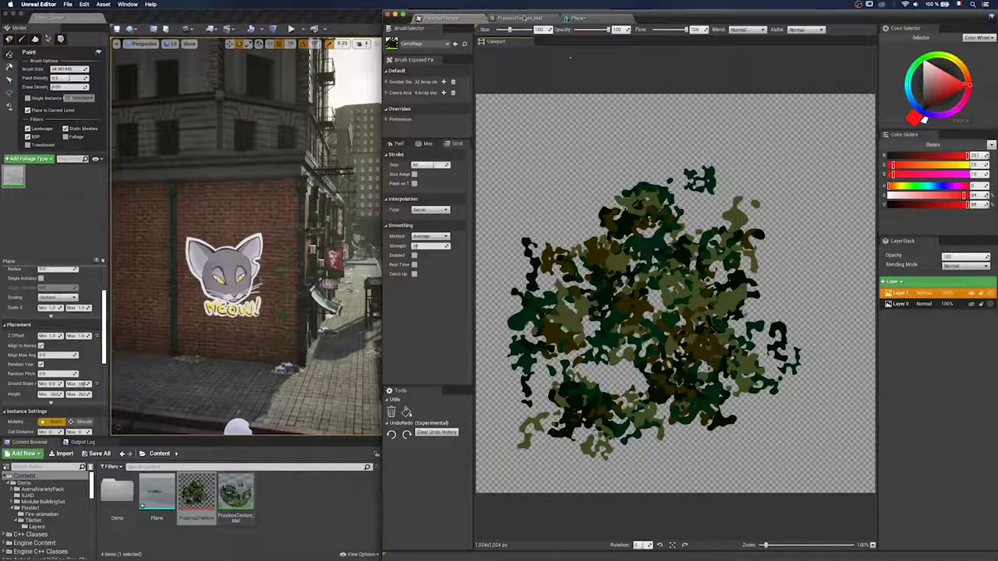
pyautogui.click(521, 18)
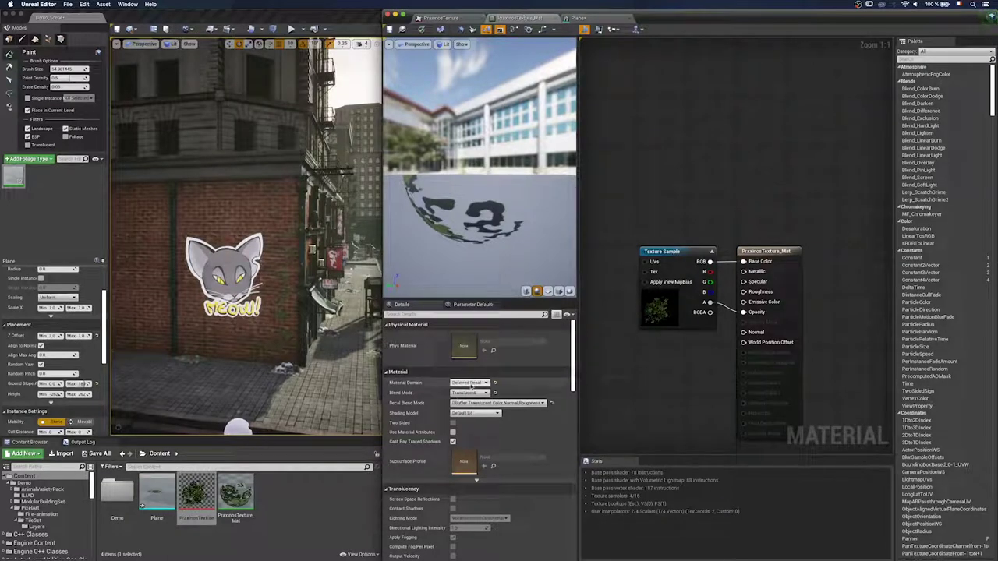
pyautogui.click(471, 382)
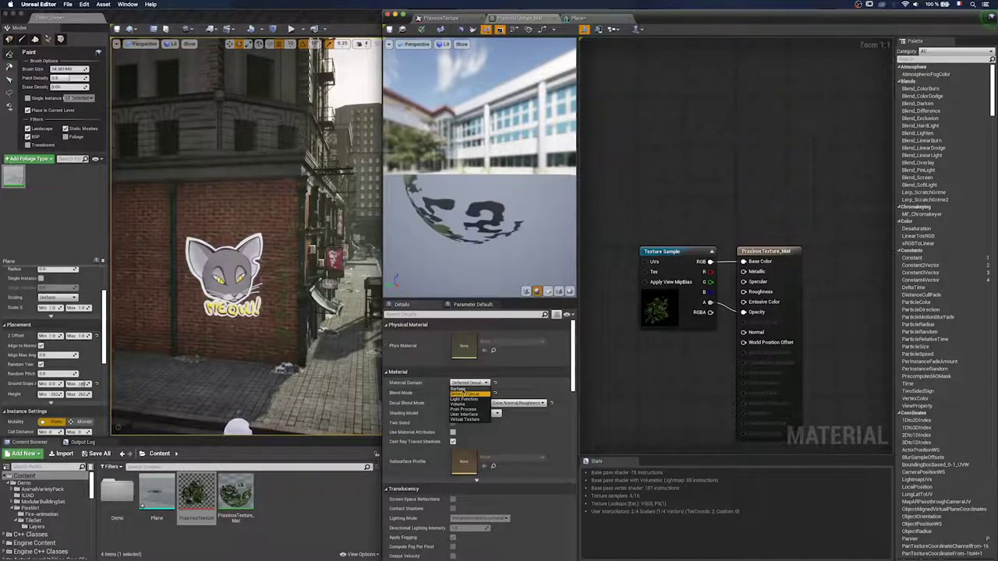
pyautogui.click(463, 388)
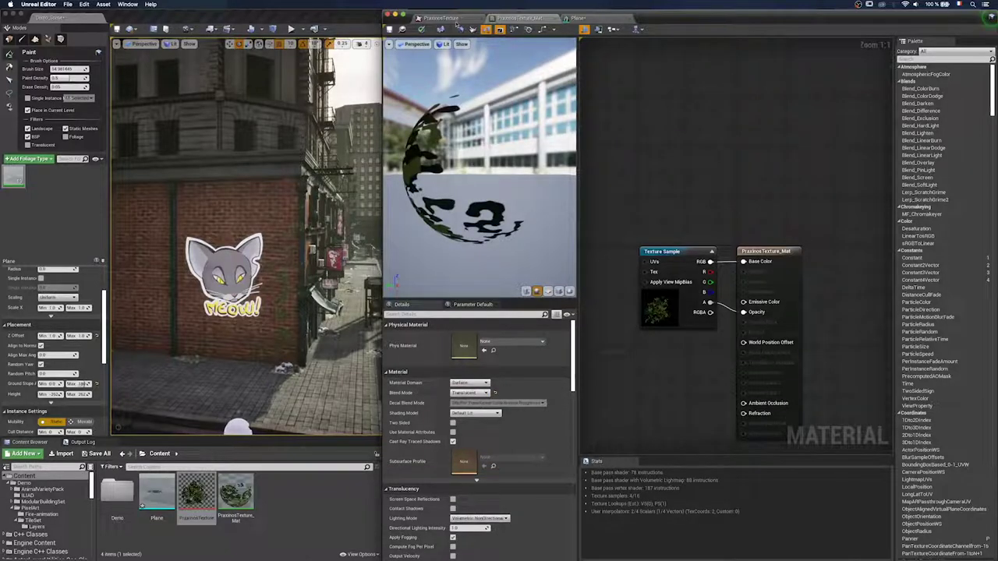
# Step: Extend the camouflage patch on PraxinosTexture and paint green leaves over it with the Cartoon_Brush
pyautogui.click(453, 18)
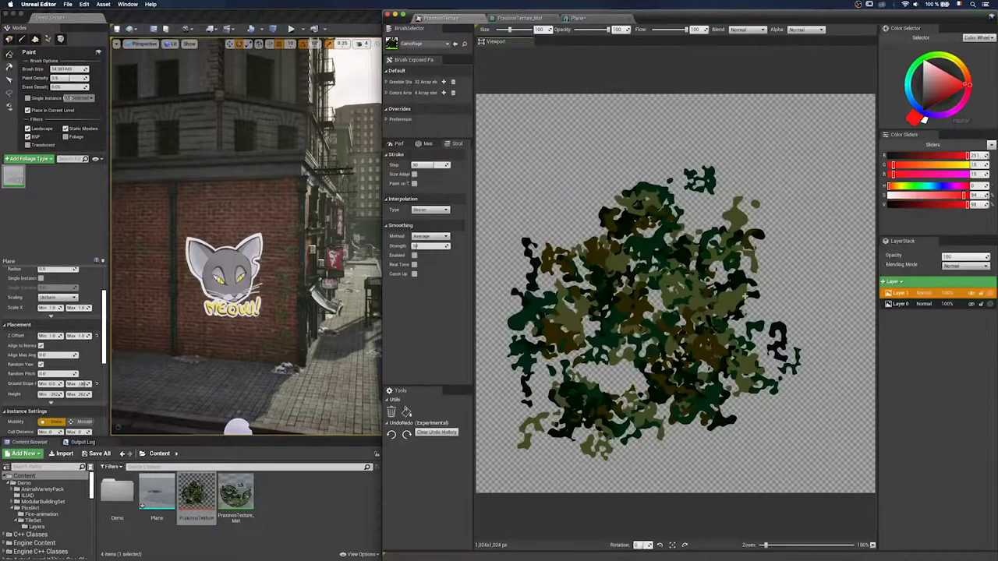
pyautogui.moveTo(750, 273)
pyautogui.mouseDown()
pyautogui.moveTo(768, 199)
pyautogui.moveTo(753, 331)
pyautogui.mouseUp()
pyautogui.click(427, 44)
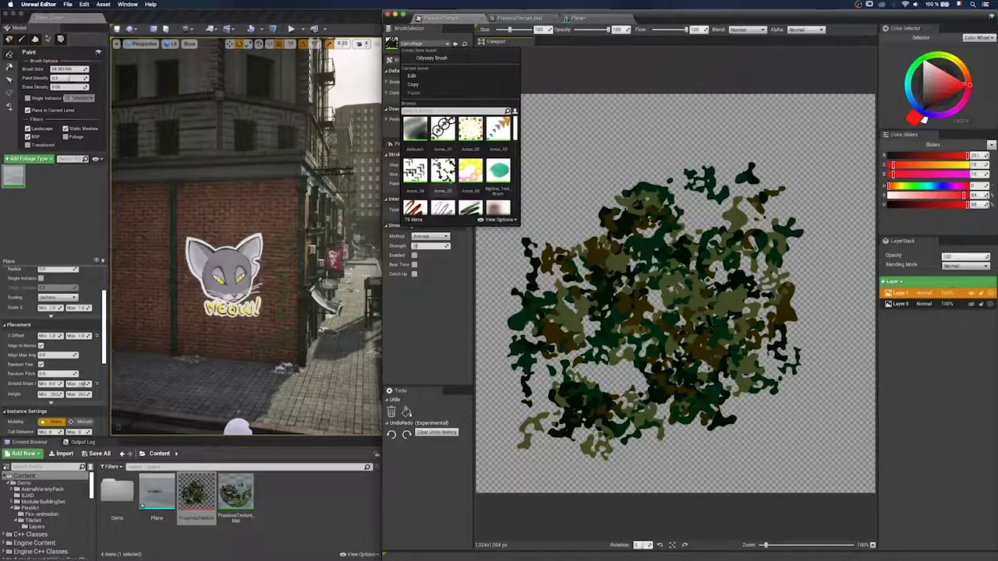
pyautogui.scroll(-3, 468, 180)
pyautogui.click(444, 148)
pyautogui.moveTo(630, 333)
pyautogui.mouseDown()
pyautogui.moveTo(586, 390)
pyautogui.moveTo(565, 211)
pyautogui.moveTo(507, 476)
pyautogui.moveTo(749, 304)
pyautogui.moveTo(679, 219)
pyautogui.moveTo(717, 423)
pyautogui.moveTo(780, 203)
pyautogui.moveTo(616, 281)
pyautogui.moveTo(592, 234)
pyautogui.moveTo(708, 312)
pyautogui.mouseUp()
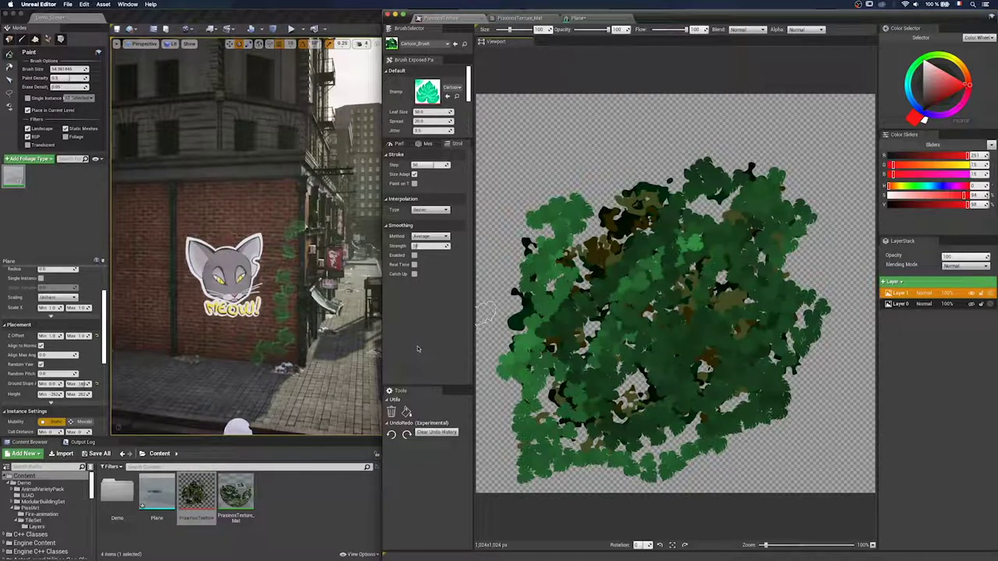
# Step: Raise the Plane foliage's painting density to about 862 and paint thick ivy along the brick wall's corner and base
pyautogui.scroll(3, 106, 303)
pyautogui.click(93, 333)
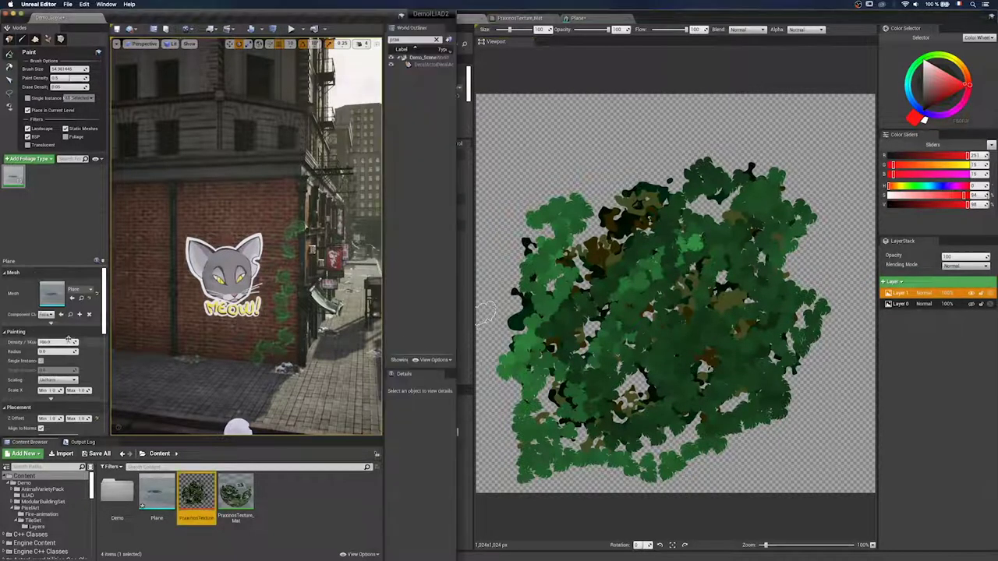
pyautogui.click(15, 332)
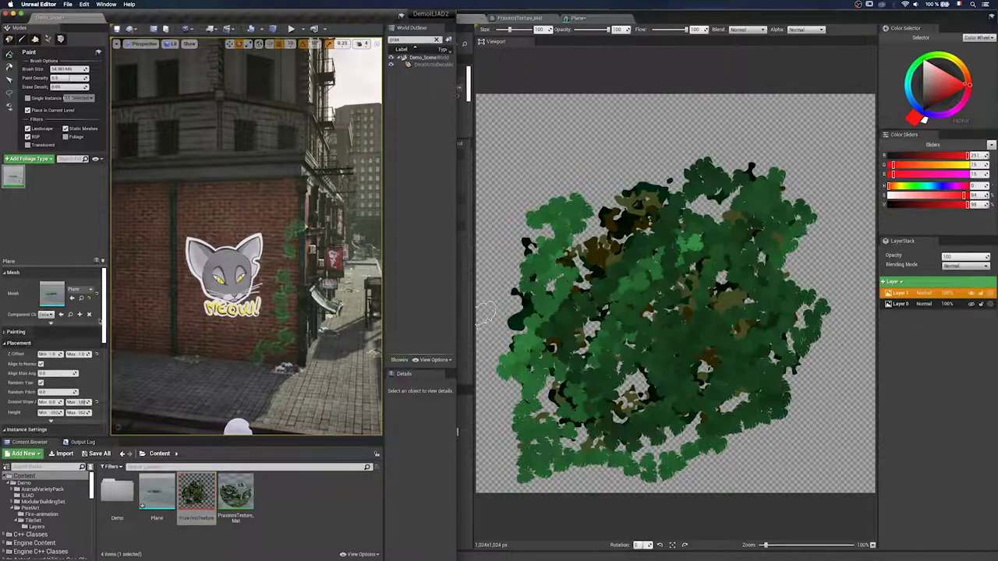
pyautogui.click(12, 332)
pyautogui.click(77, 343)
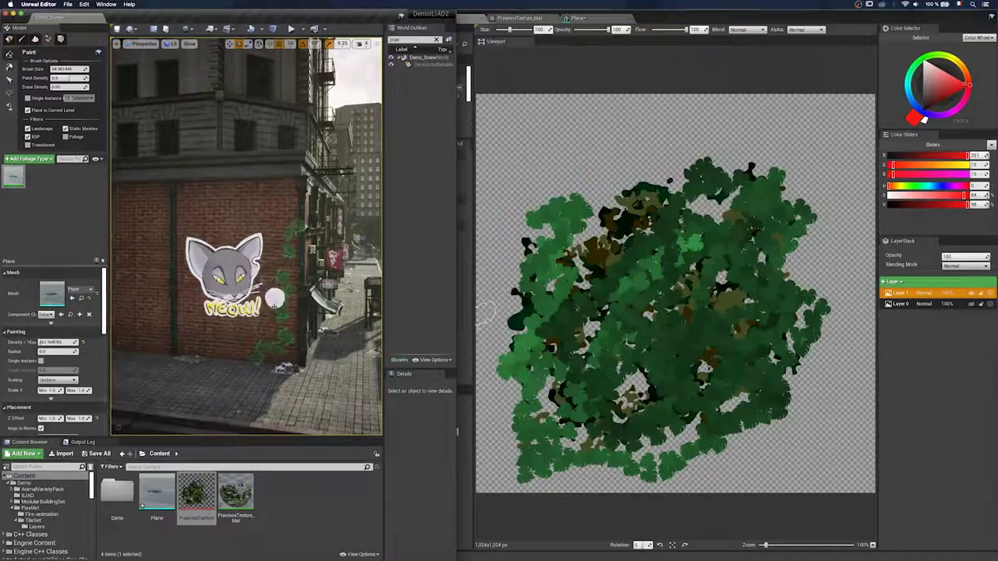
pyautogui.moveTo(256, 328)
pyautogui.mouseDown()
pyautogui.moveTo(191, 341)
pyautogui.moveTo(255, 353)
pyautogui.moveTo(261, 343)
pyautogui.moveTo(279, 347)
pyautogui.moveTo(290, 312)
pyautogui.moveTo(290, 327)
pyautogui.moveTo(301, 202)
pyautogui.moveTo(283, 143)
pyautogui.moveTo(292, 133)
pyautogui.mouseUp()
pyautogui.moveTo(290, 219)
pyautogui.mouseDown()
pyautogui.moveTo(289, 345)
pyautogui.moveTo(211, 346)
pyautogui.moveTo(252, 351)
pyautogui.mouseUp()
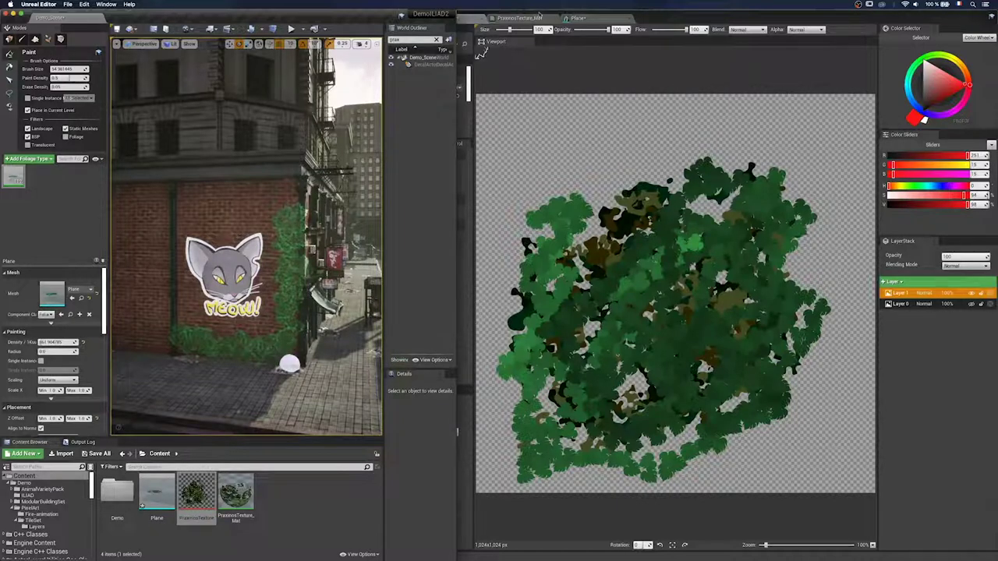
# Step: Erase camouflage-shaped holes across the painted leaves on PraxinosTexture, using the Camouflage brush with its alpha mode set to Erase
pyautogui.click(677, 20)
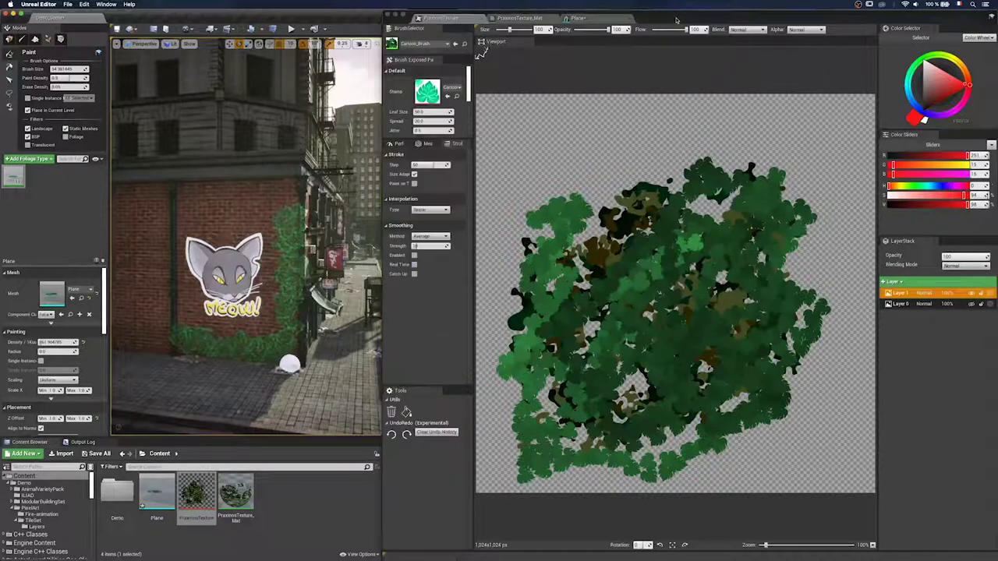
pyautogui.click(434, 46)
pyautogui.moveTo(514, 139); pyautogui.dragTo(514, 149)
pyautogui.click(412, 153)
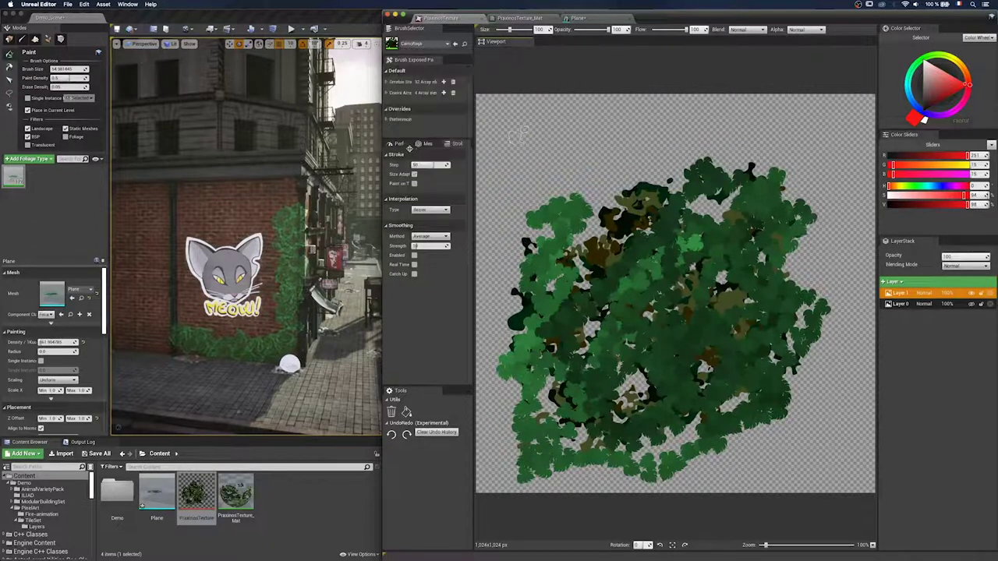
pyautogui.click(807, 29)
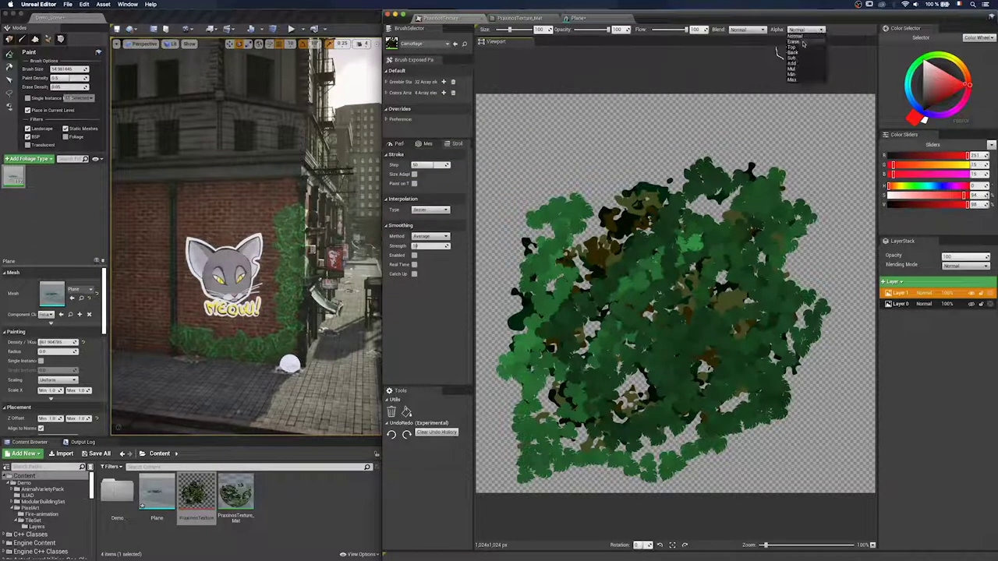
pyautogui.click(804, 45)
pyautogui.moveTo(575, 443); pyautogui.dragTo(562, 469)
pyautogui.moveTo(612, 449)
pyautogui.mouseDown()
pyautogui.moveTo(641, 427)
pyautogui.moveTo(588, 355)
pyautogui.moveTo(616, 285)
pyautogui.moveTo(657, 342)
pyautogui.moveTo(721, 386)
pyautogui.moveTo(748, 421)
pyautogui.moveTo(811, 304)
pyautogui.moveTo(792, 213)
pyautogui.moveTo(726, 308)
pyautogui.moveTo(708, 188)
pyautogui.moveTo(544, 234)
pyautogui.moveTo(563, 279)
pyautogui.moveTo(524, 366)
pyautogui.moveTo(515, 425)
pyautogui.moveTo(686, 452)
pyautogui.moveTo(776, 363)
pyautogui.moveTo(716, 333)
pyautogui.mouseUp()
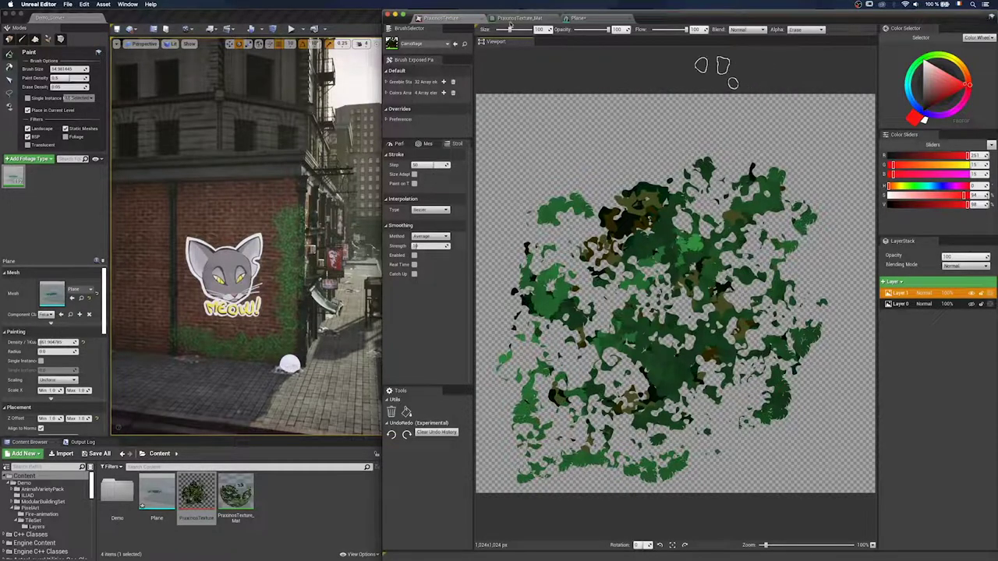
# Step: Check how the perforated leaves look in the PraxinosTexture_Mat preview, and return to the PraxinosTexture painting
pyautogui.click(510, 23)
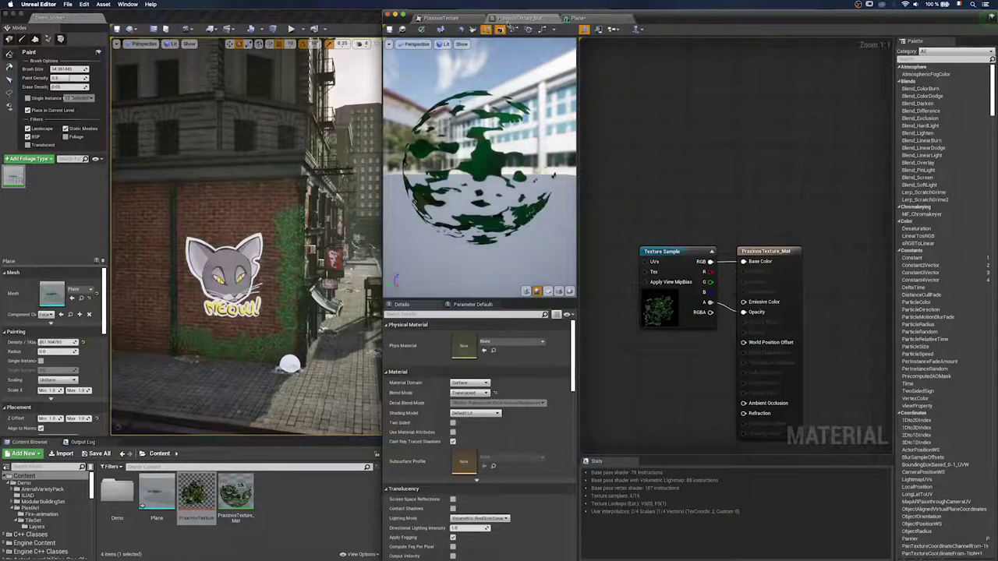
pyautogui.click(442, 21)
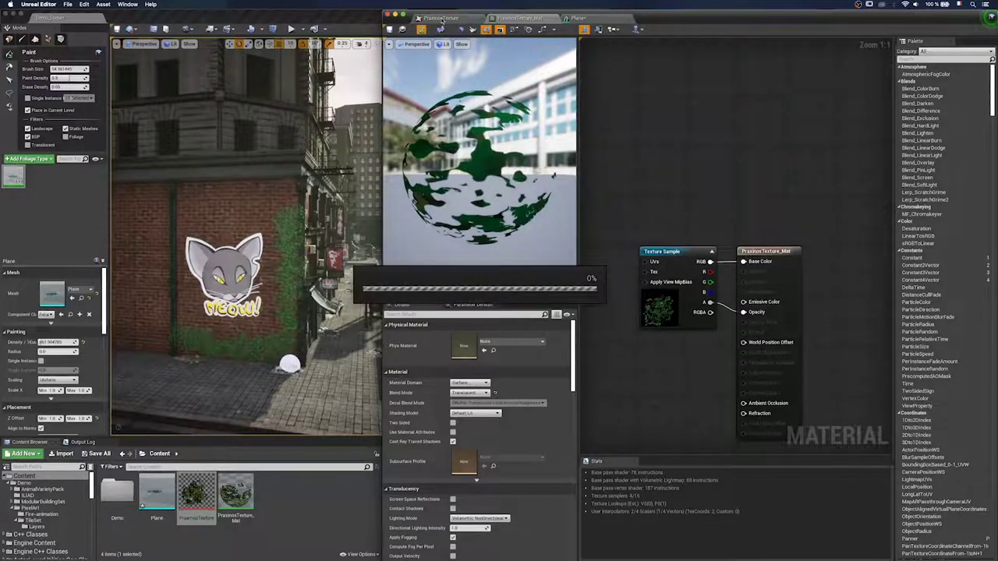
pyautogui.click(442, 18)
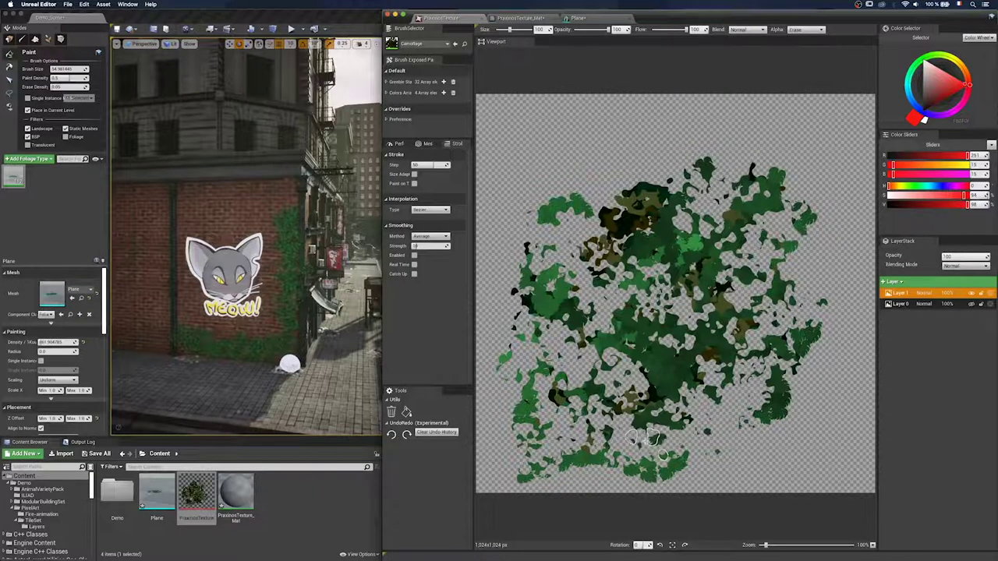
# Step: Paint more Plane foliage ivy higher up the brick wall, between the cat decal and the building's corner
pyautogui.click(289, 342)
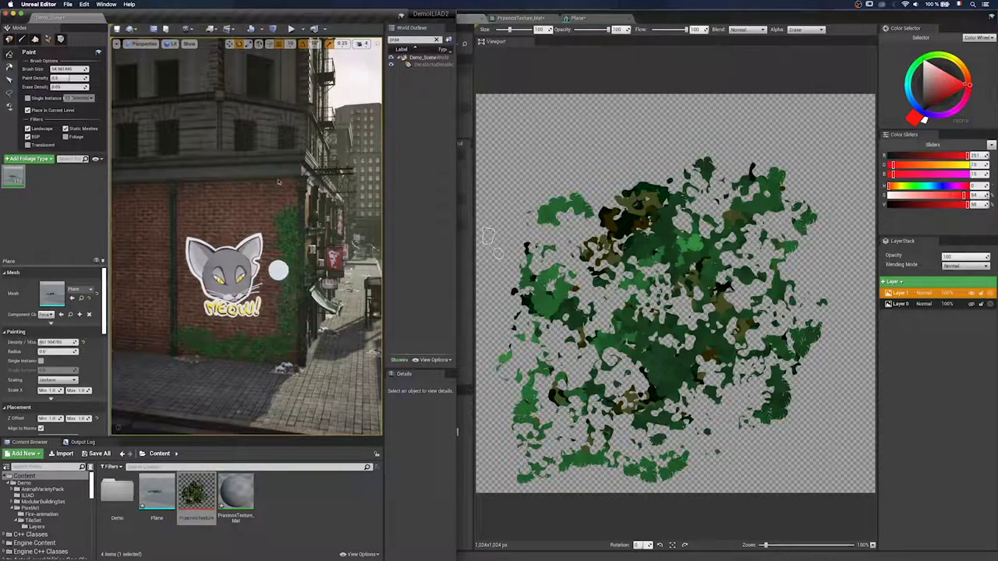
pyautogui.moveTo(275, 203); pyautogui.dragTo(282, 263)
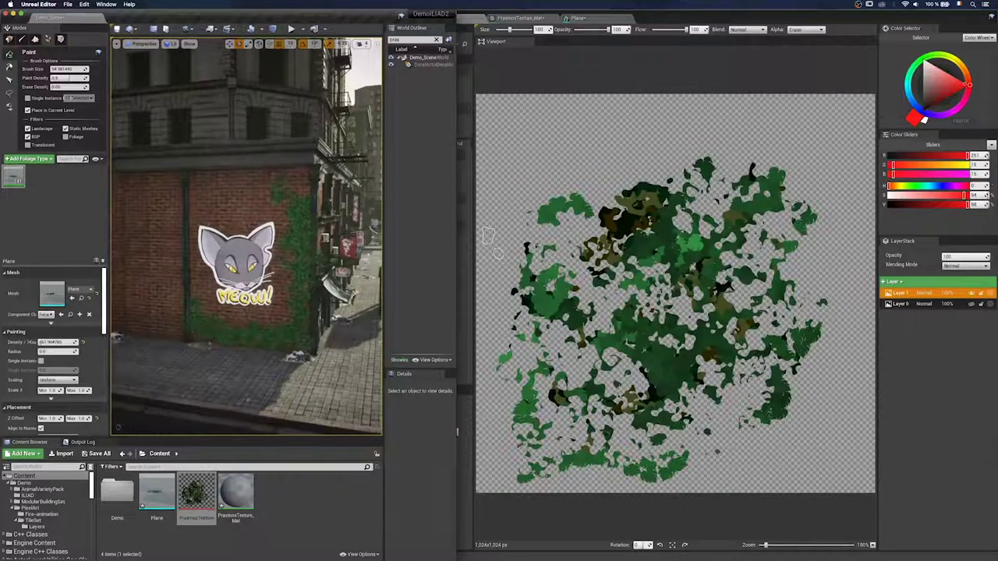
pyautogui.press('Right')
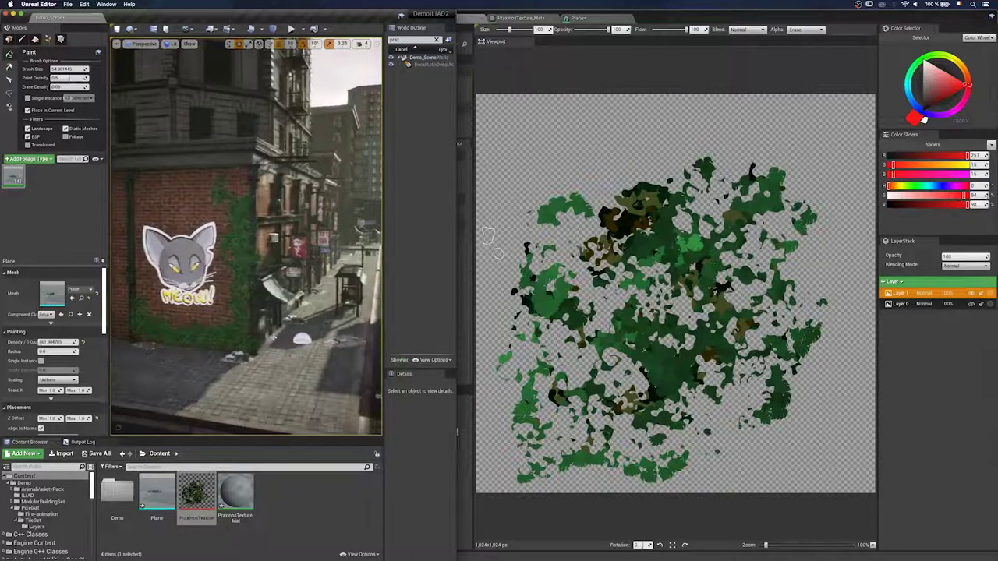
pyautogui.moveTo(251, 344); pyautogui.dragTo(252, 345, button='right')
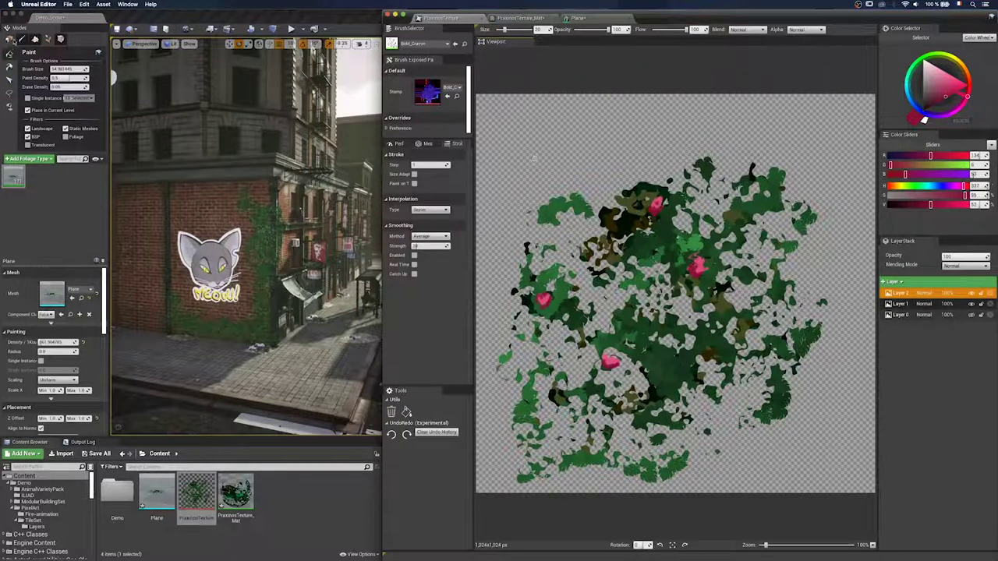
# Step: Place a Post Process Volume on the pavement near the wall's corner and rename it PraxinosPostProcess
pyautogui.click(10, 39)
pyautogui.write('post')
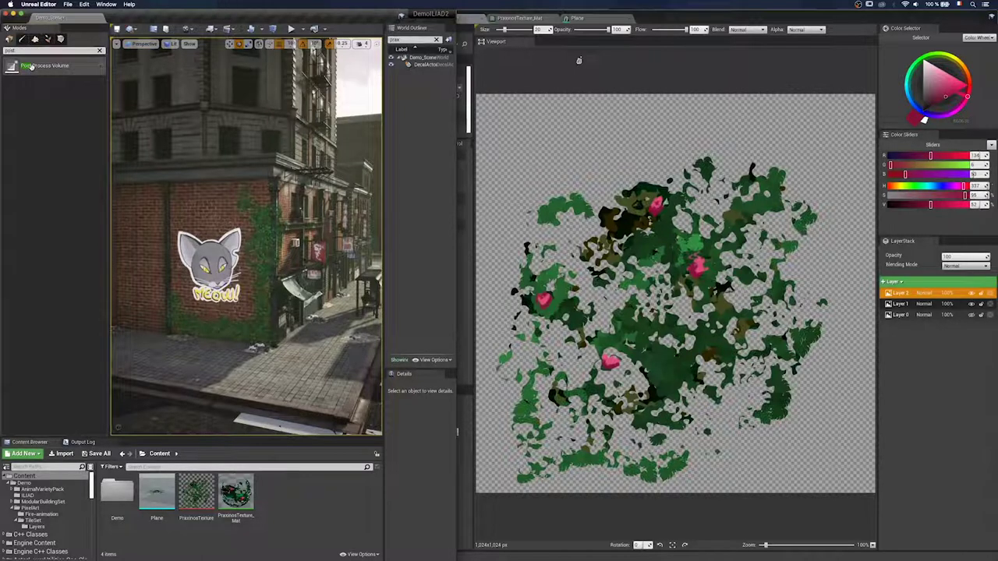
pyautogui.moveTo(32, 68); pyautogui.dragTo(48, 88)
pyautogui.moveTo(160, 287); pyautogui.dragTo(251, 379)
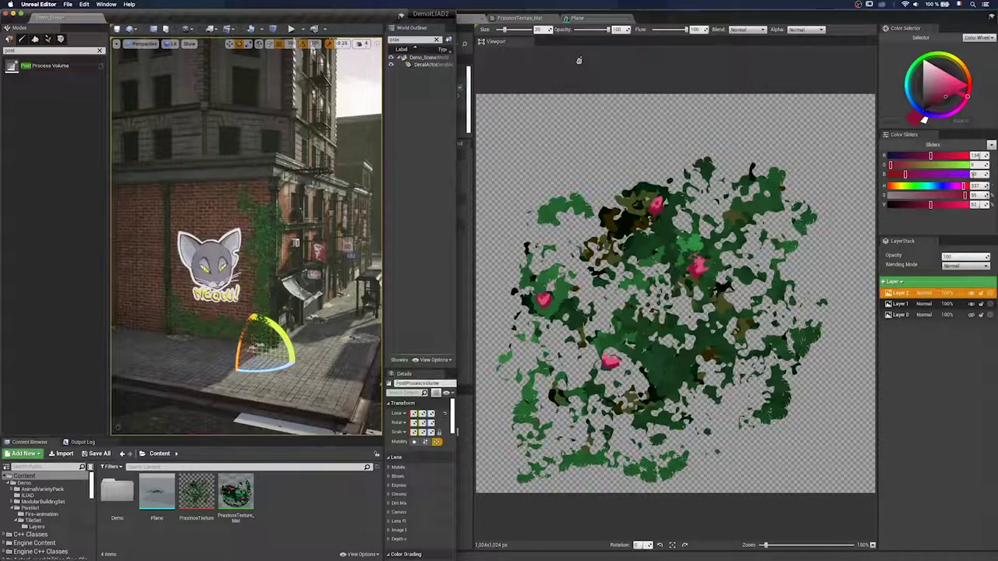
pyautogui.click(420, 384)
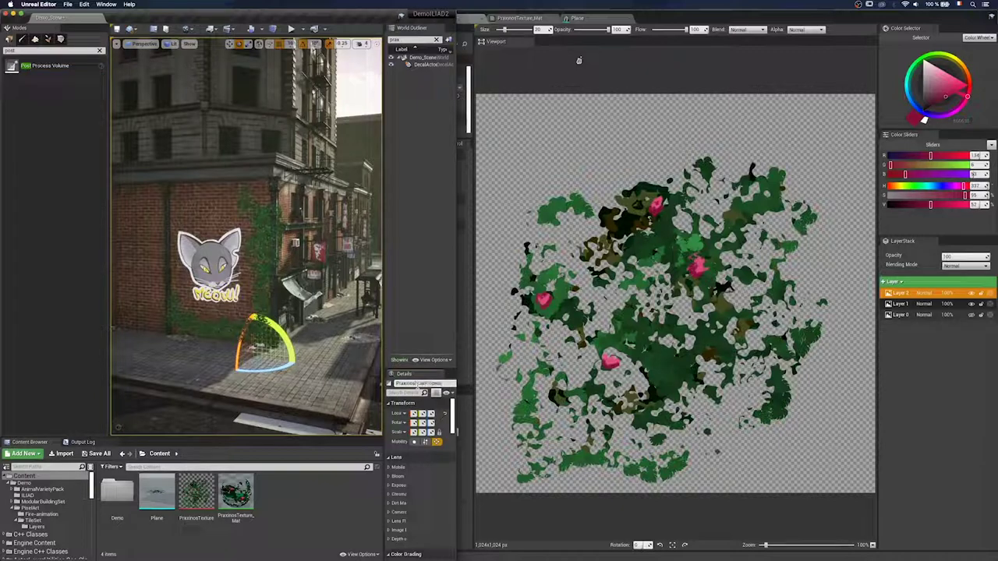
pyautogui.press('Return')
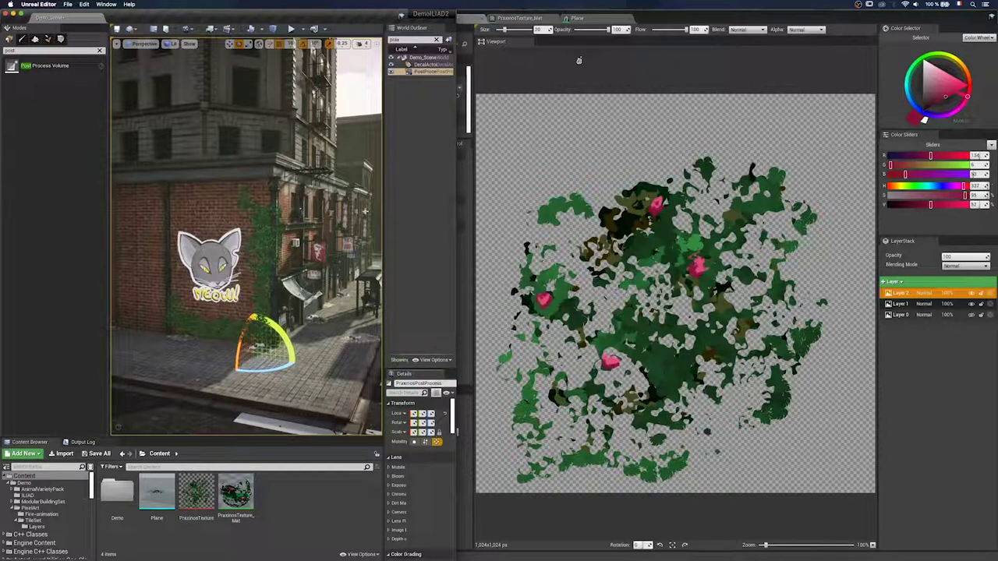
# Step: Enable Infinite Extent on the PraxinosPostProcess volume
pyautogui.moveTo(460, 207); pyautogui.dragTo(708, 209)
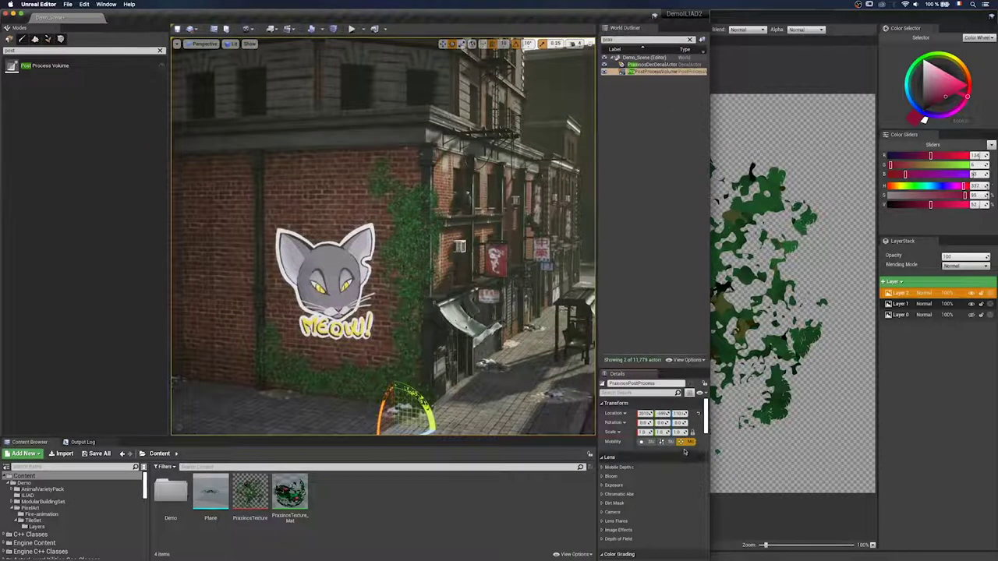
pyautogui.scroll(-10, 644, 412)
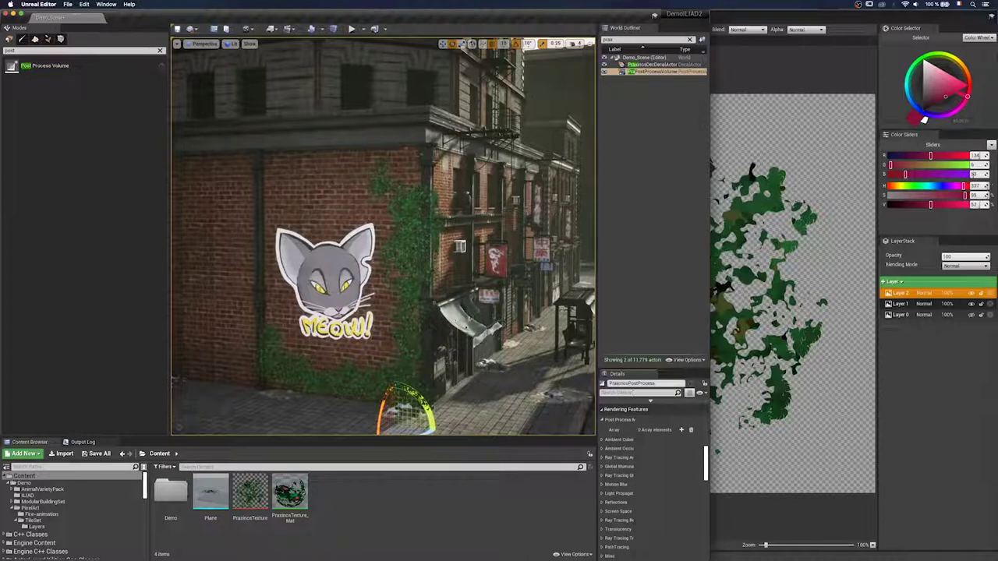
pyautogui.click(633, 393)
pyautogui.write('unb')
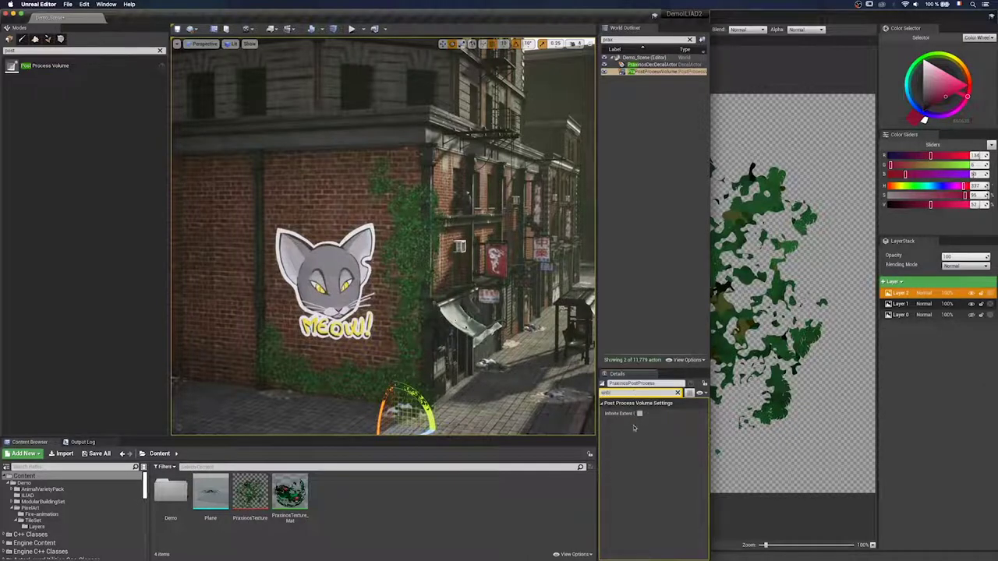
pyautogui.click(639, 415)
pyautogui.click(677, 393)
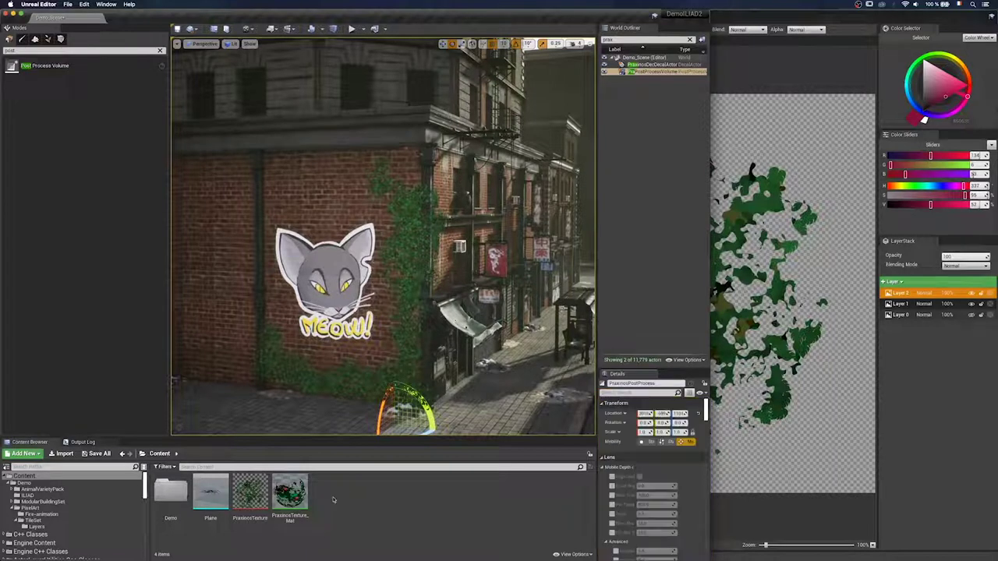
# Step: Create a 1024 by 1024 ILIAD texture in the Content folder and name it PraxinosPostProcess
pyautogui.rightClick(341, 500)
pyautogui.moveTo(373, 436)
pyautogui.click(413, 437)
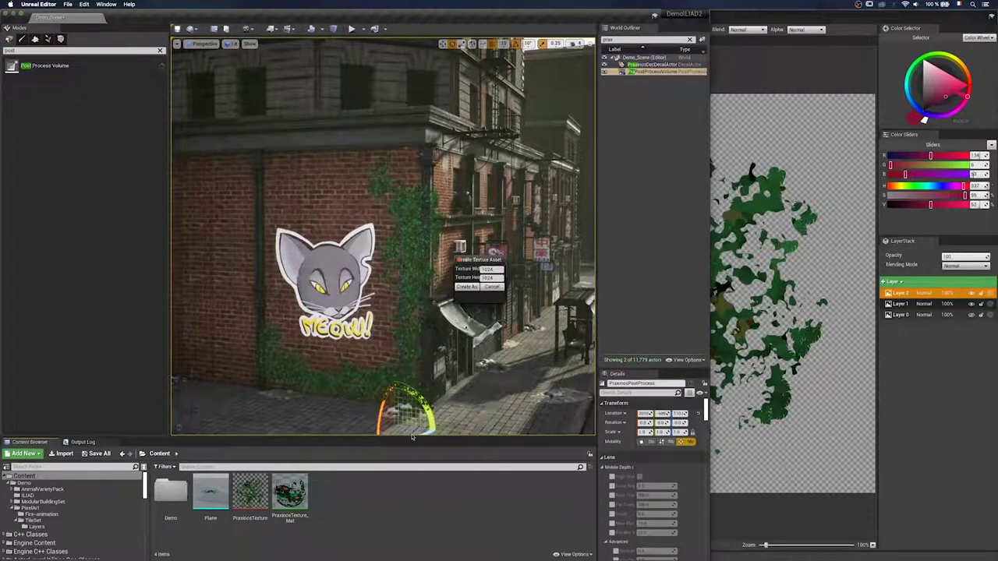
pyautogui.click(467, 287)
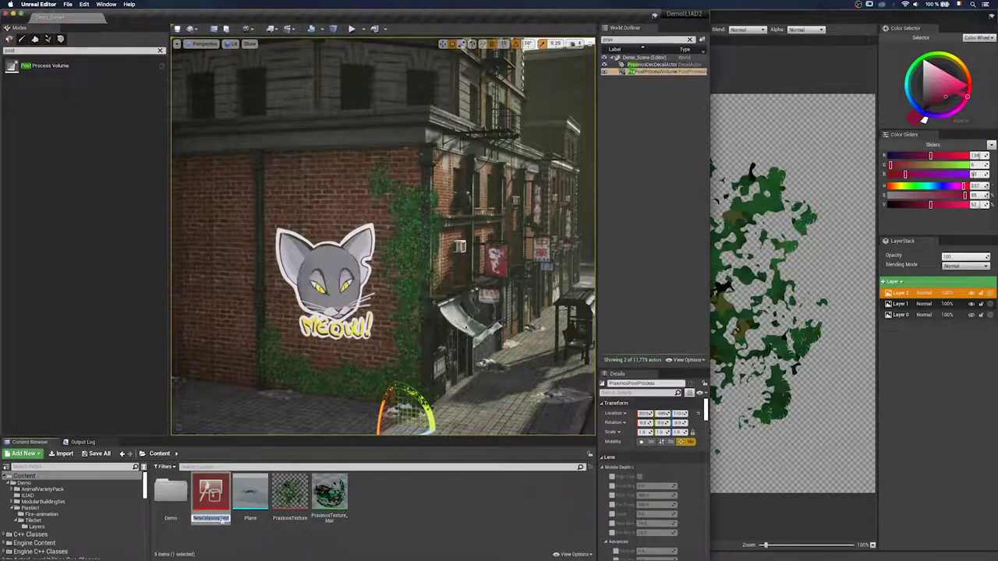
pyautogui.write('PraxinosPostProc')
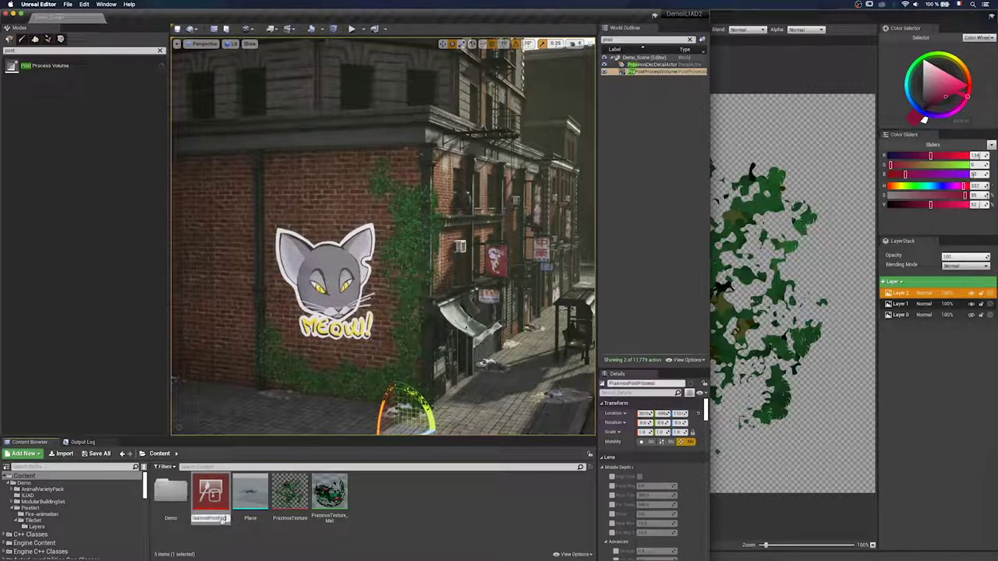
pyautogui.press('Return')
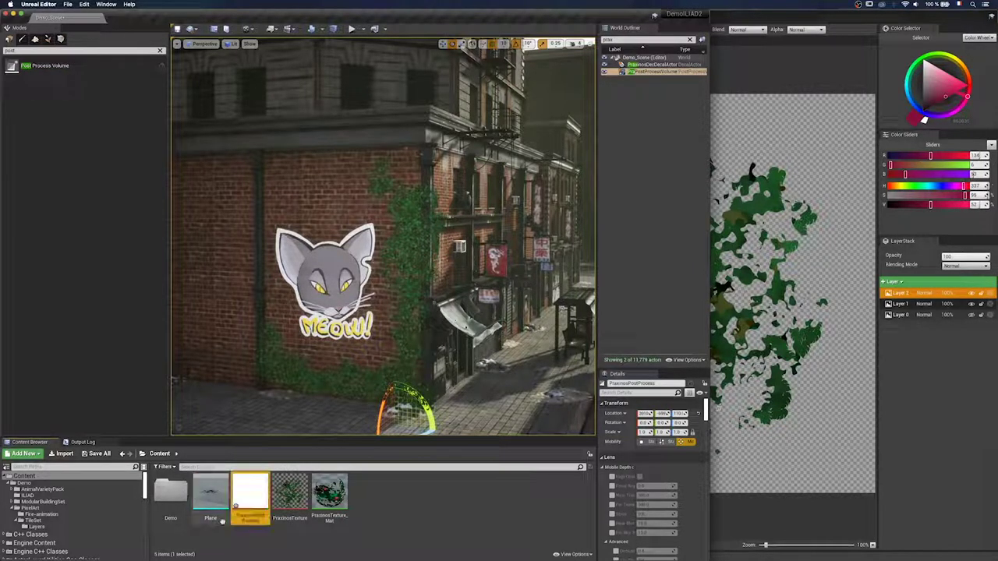
# Step: Create a material from the PraxinosPostProcess texture and set its Material Domain to Post Process
pyautogui.rightClick(250, 499)
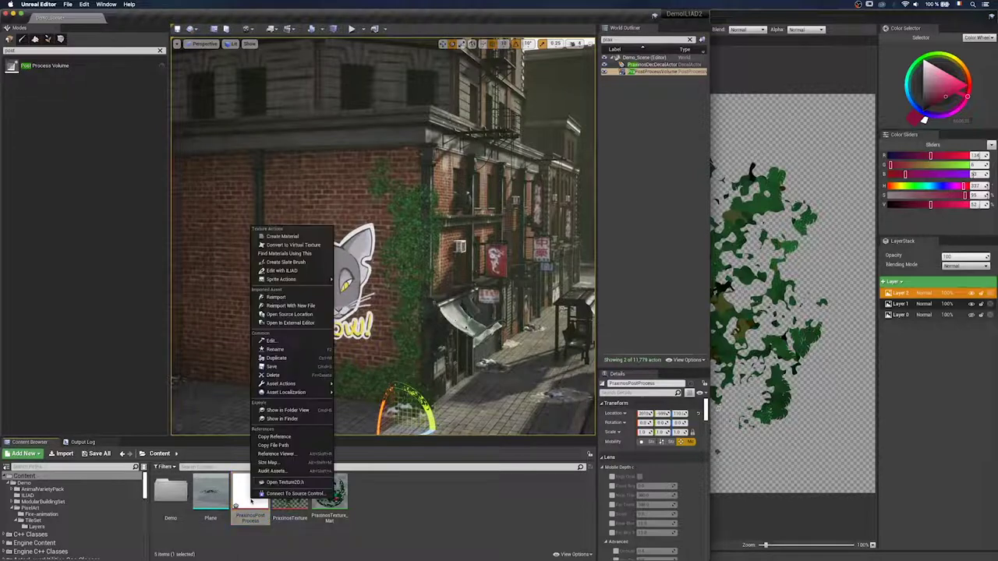
pyautogui.click(293, 237)
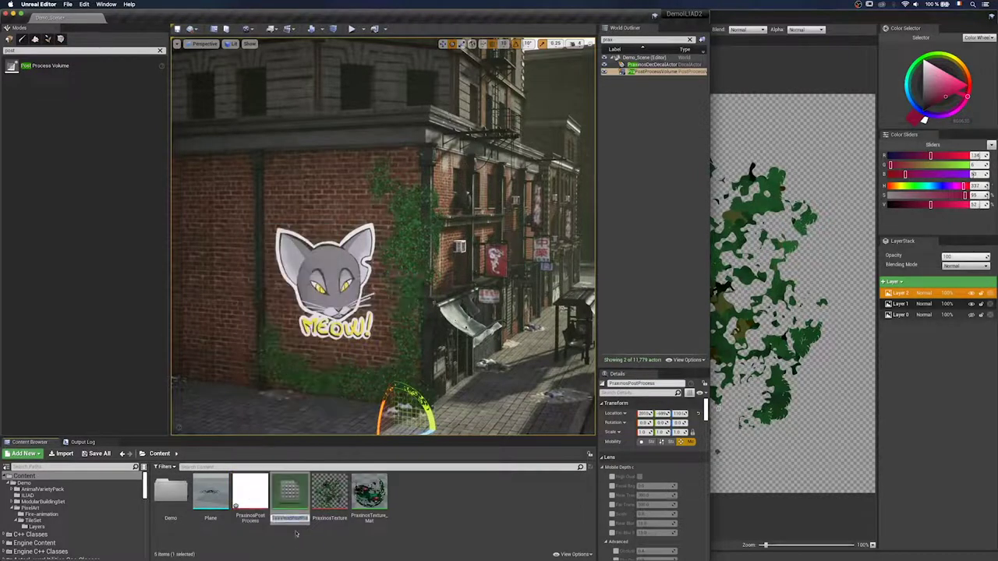
pyautogui.click(294, 497)
pyautogui.doubleClick(293, 497)
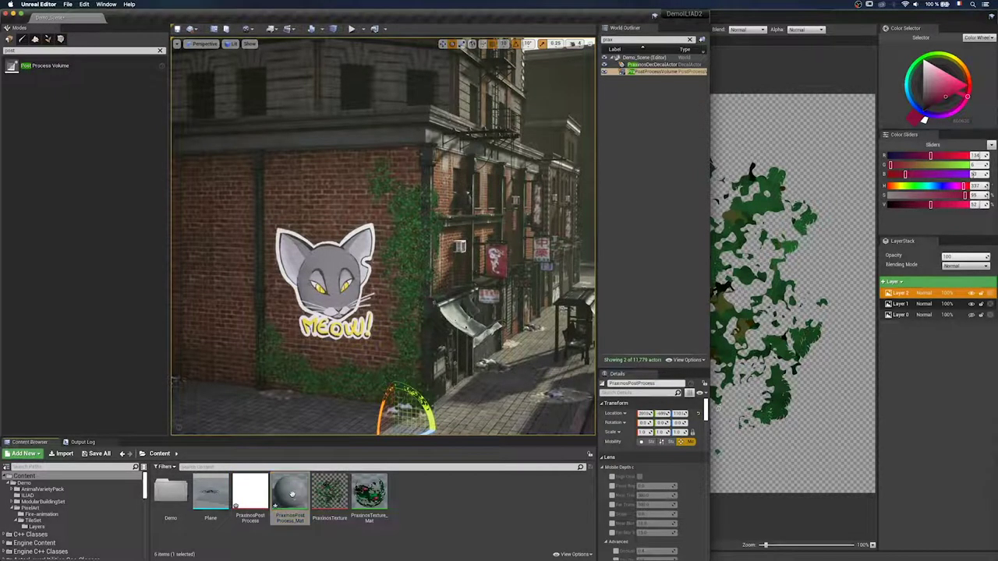
pyautogui.doubleClick(292, 498)
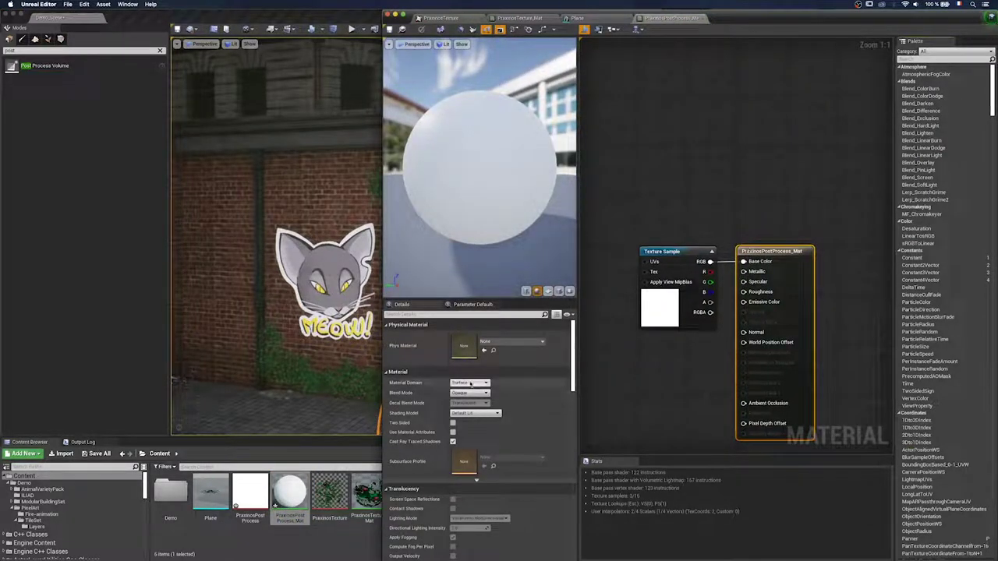
pyautogui.click(470, 383)
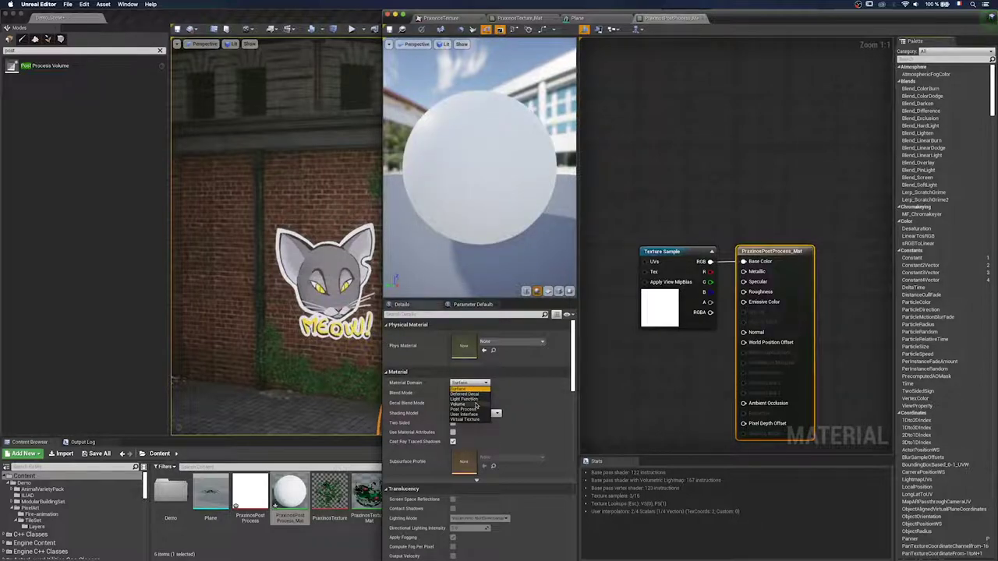
pyautogui.click(466, 409)
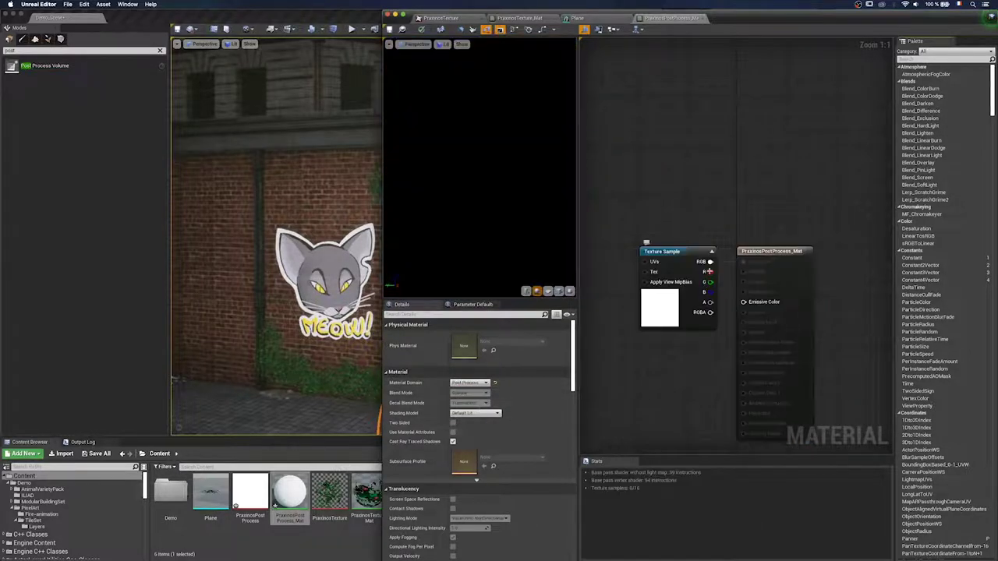
# Step: Add a SceneTexture node to PraxinosPostProcess_Mat and arrange it above the Texture Sample, clear of the output node
pyautogui.moveTo(678, 252); pyautogui.dragTo(617, 257)
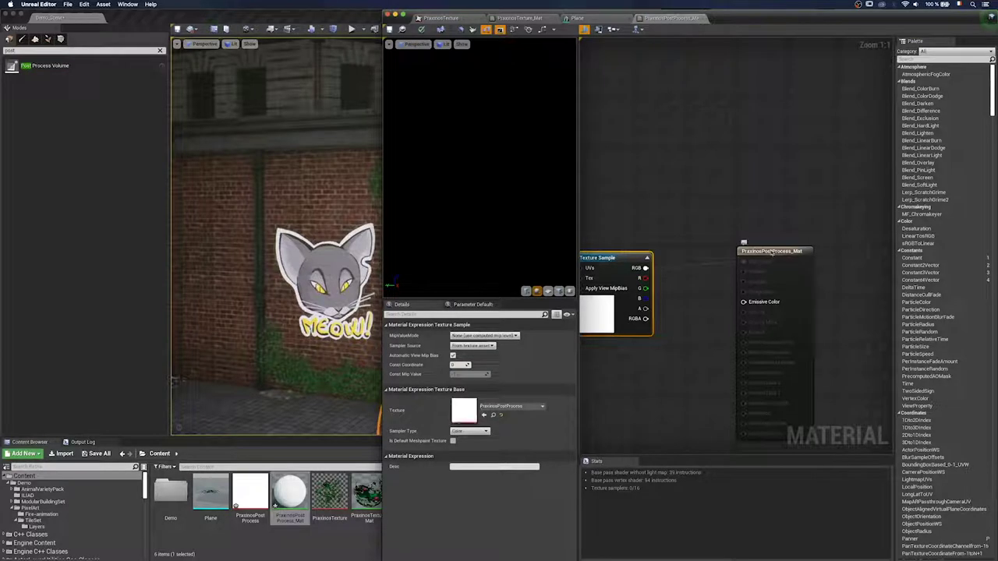
pyautogui.click(746, 248)
pyautogui.rightClick(655, 217)
pyautogui.write('sce')
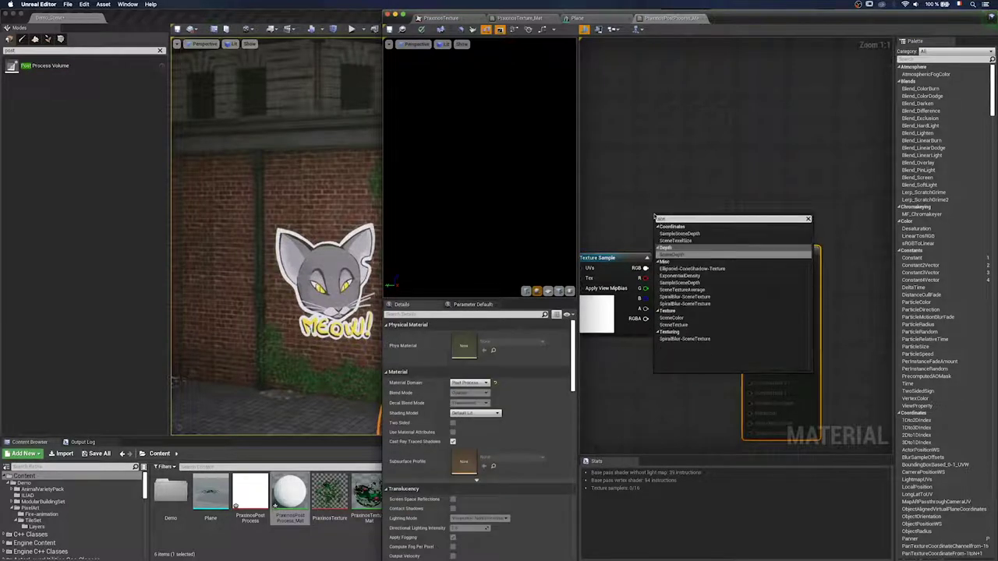
pyautogui.click(679, 325)
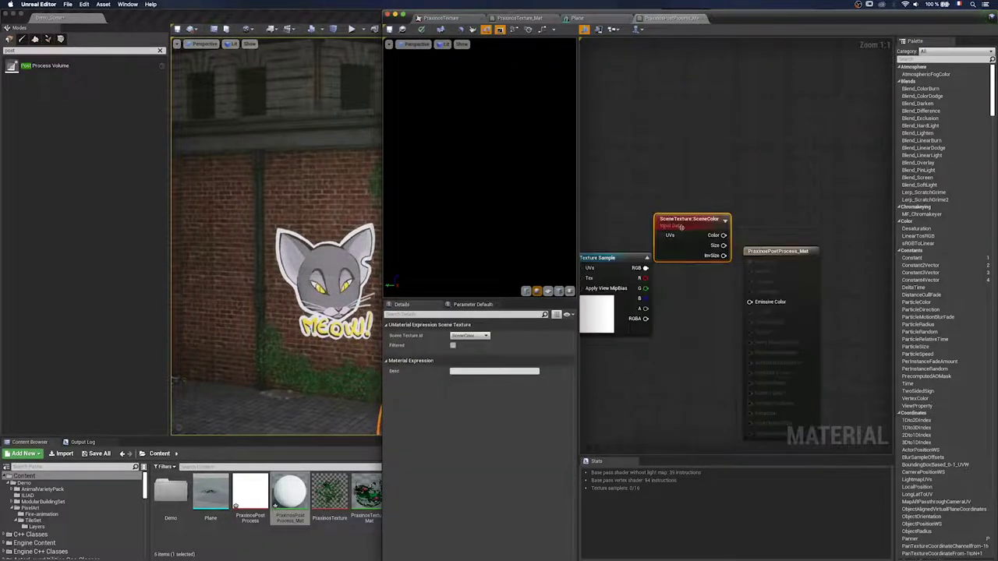
pyautogui.moveTo(614, 259); pyautogui.dragTo(620, 297)
pyautogui.moveTo(684, 220); pyautogui.dragTo(616, 225)
# Step: Sum SceneTexture Color and Texture Sample RGBA in an Add node, and feed the result into Emissive Color
pyautogui.rightClick(696, 309)
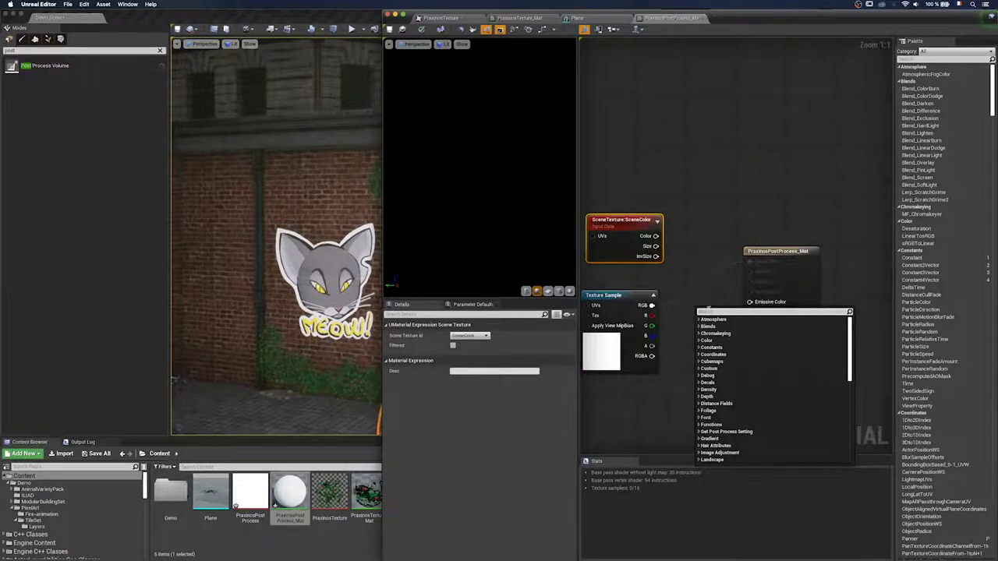
pyautogui.write('add')
pyautogui.click(713, 350)
pyautogui.moveTo(719, 312); pyautogui.dragTo(704, 291)
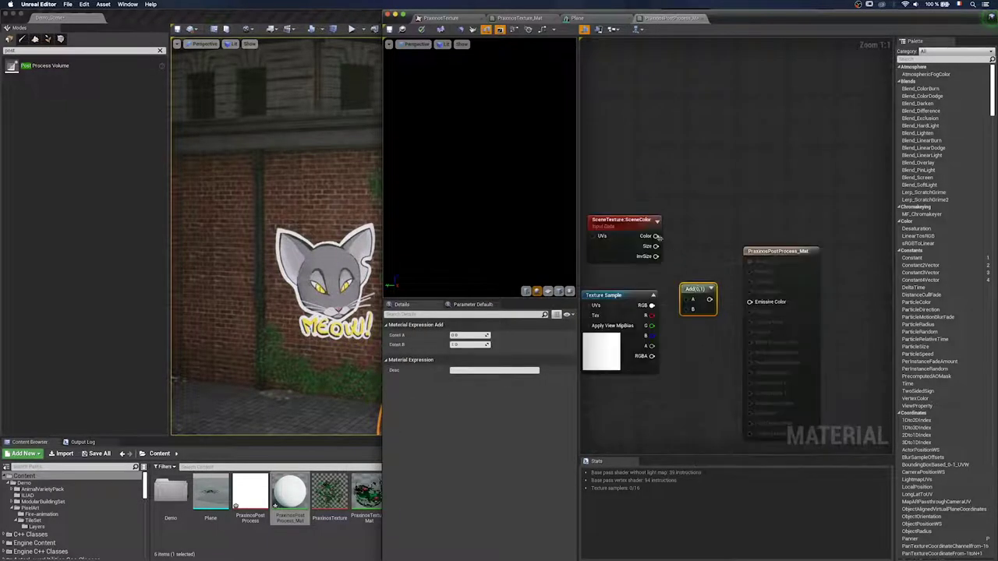
pyautogui.moveTo(657, 237); pyautogui.dragTo(691, 299)
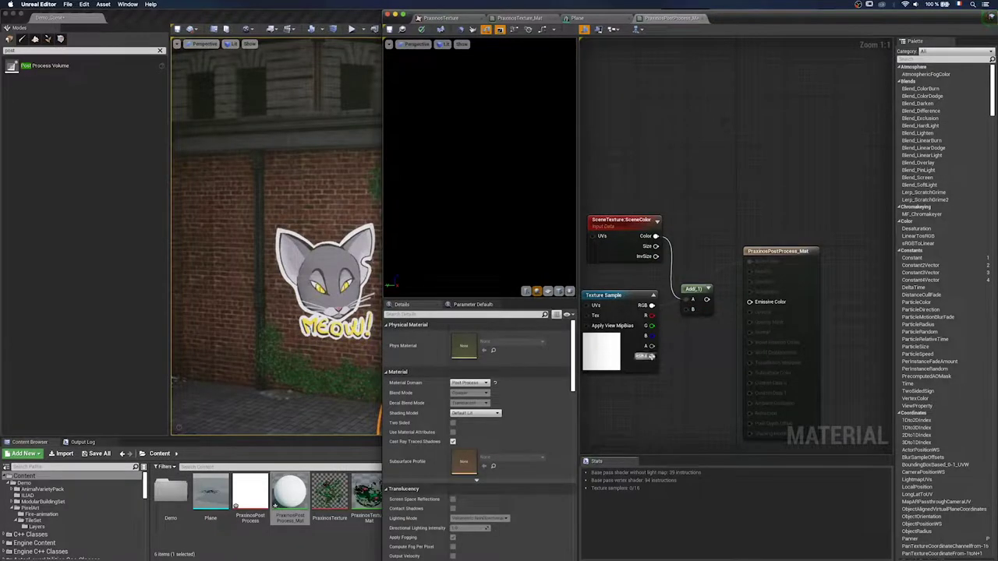
pyautogui.moveTo(651, 357); pyautogui.dragTo(749, 303)
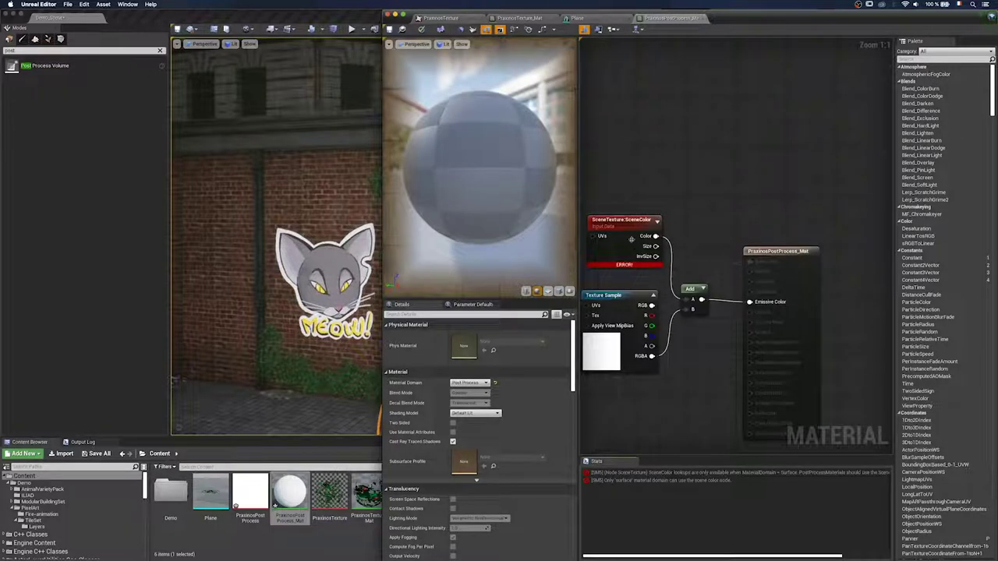
# Step: Set the SceneTexture node's Scene Texture Id to PostProcessInput0 and save the material
pyautogui.click(628, 224)
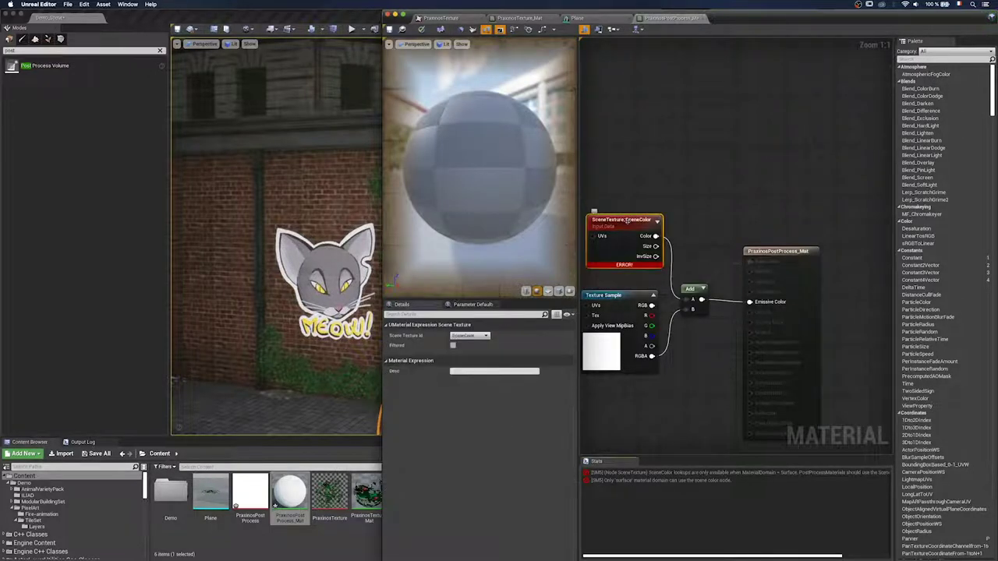
pyautogui.click(481, 337)
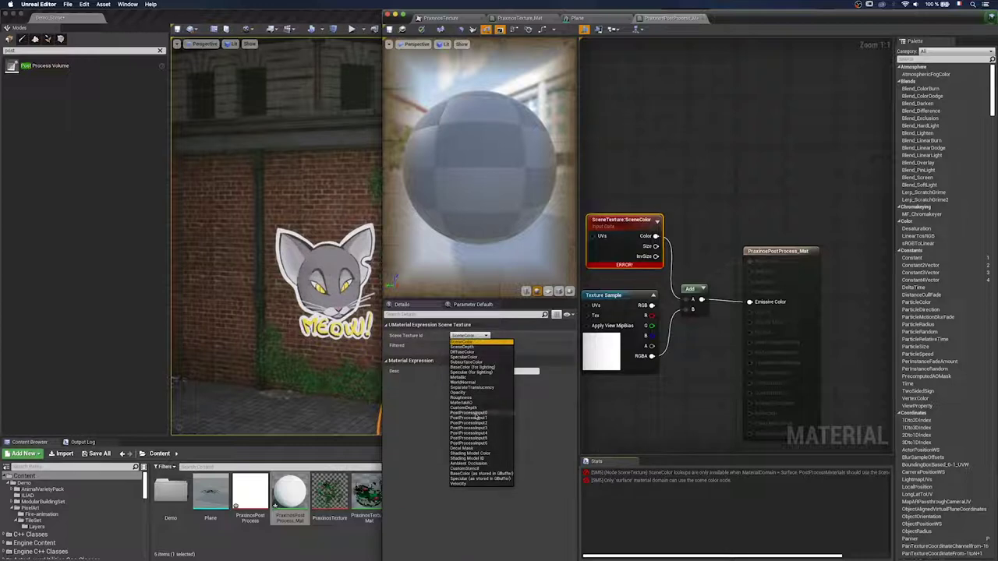
pyautogui.click(476, 416)
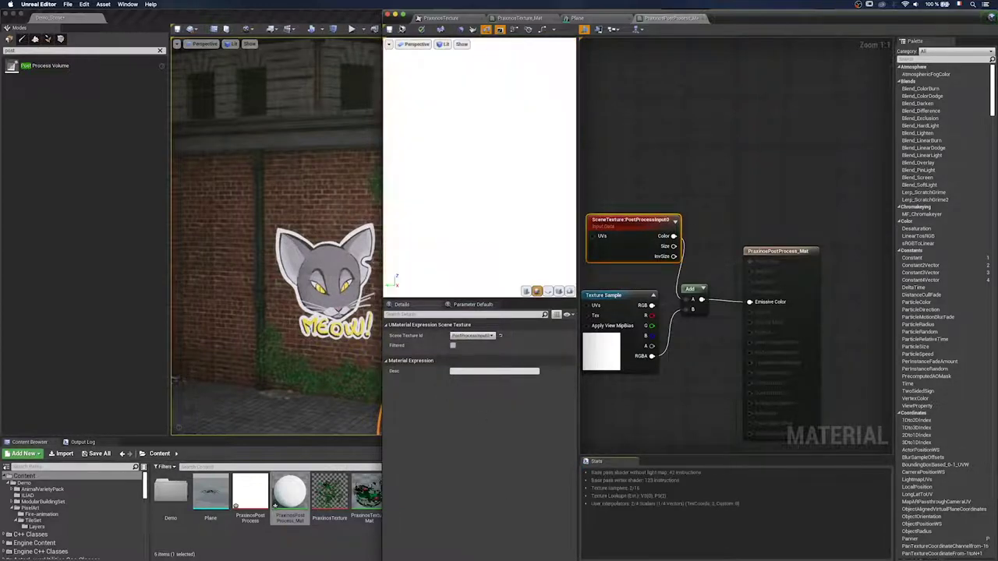
pyautogui.click(391, 32)
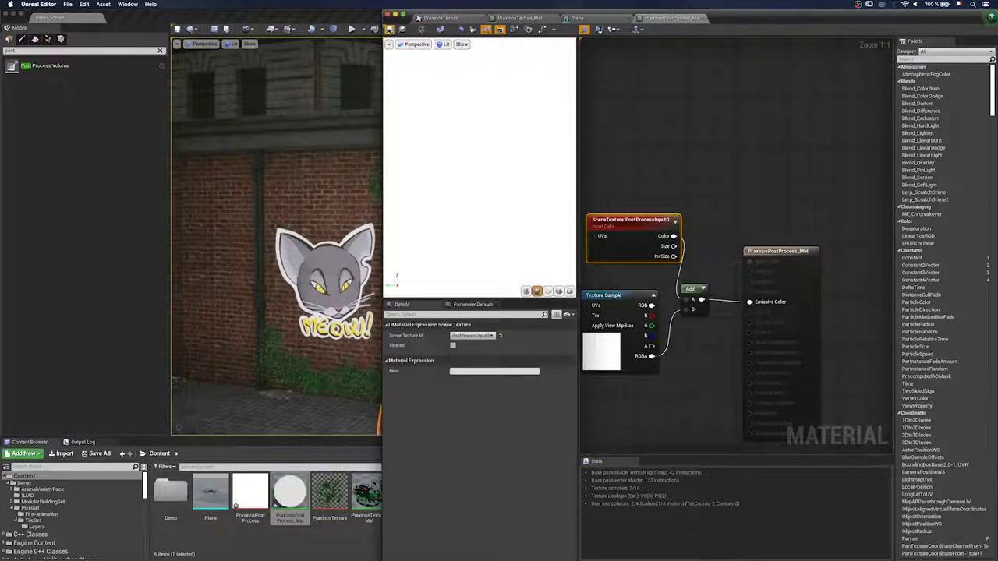
# Step: Open the PraxinosPostProcess texture for editing with ILIAD
pyautogui.click(256, 538)
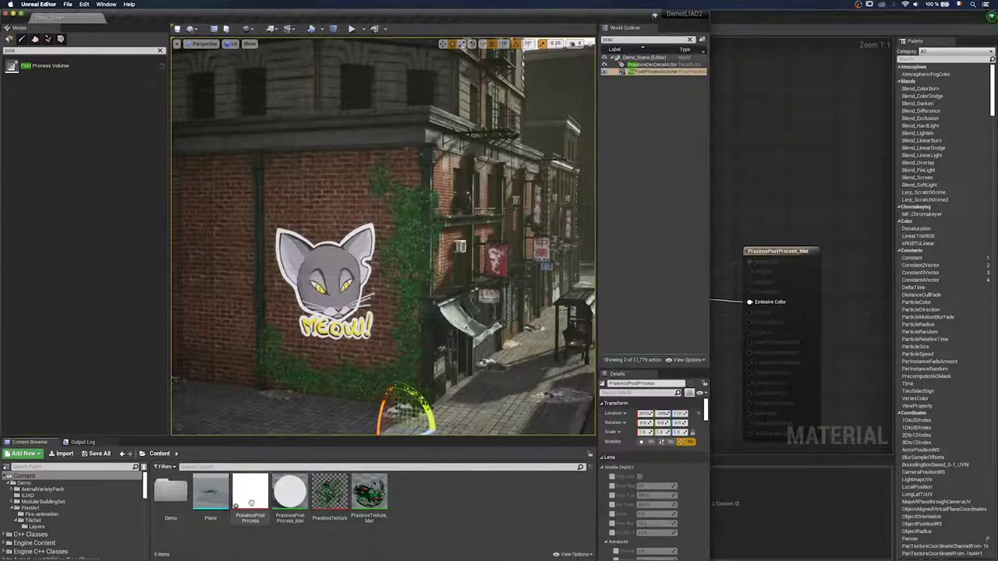
pyautogui.doubleClick(251, 504)
pyautogui.rightClick(251, 502)
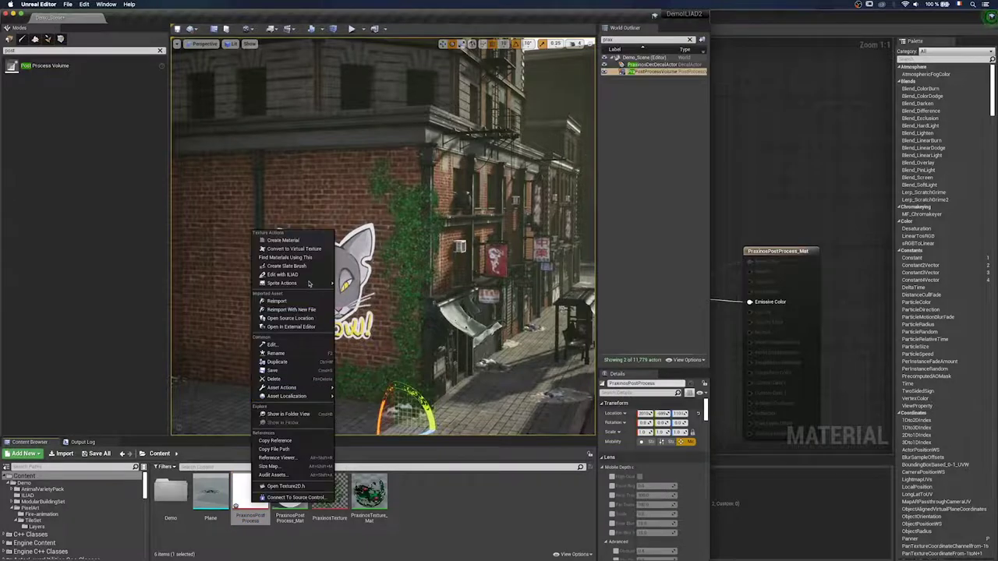
pyautogui.click(296, 275)
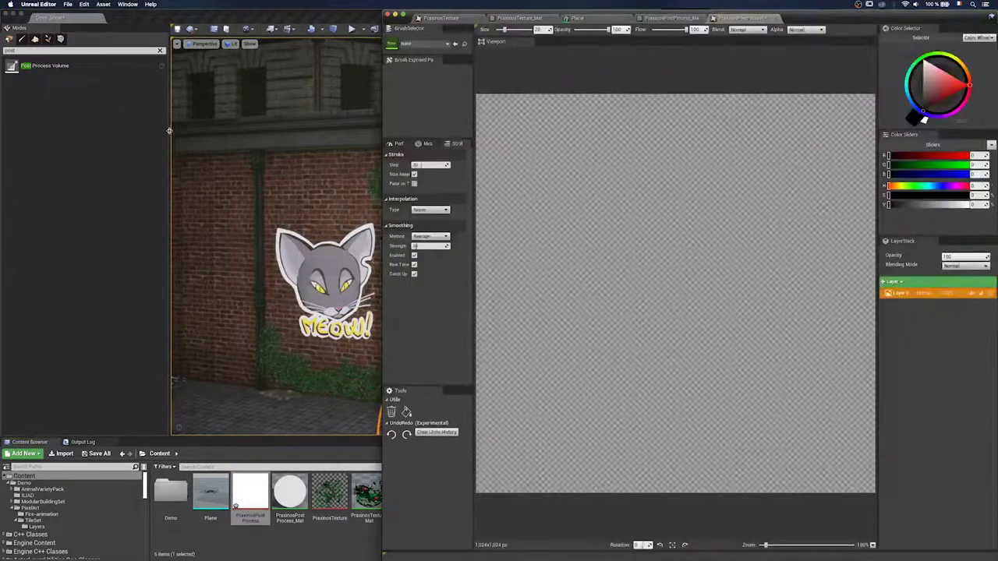
# Step: Narrow the Modes panel and the level editor window so the street scene shows beside the ILIAD canvas
pyautogui.moveTo(113, 117); pyautogui.dragTo(91, 120)
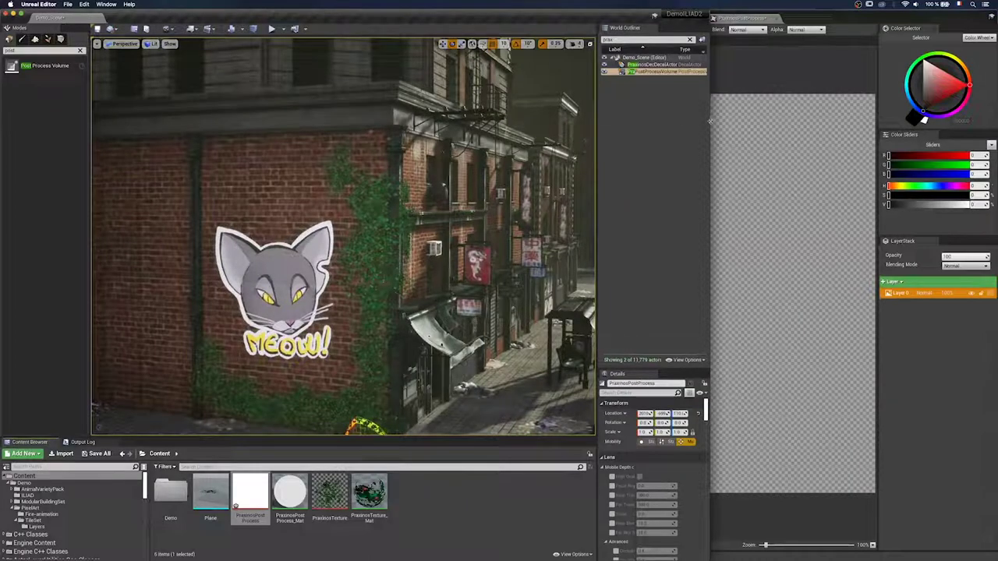
pyautogui.moveTo(701, 121)
pyautogui.mouseDown()
pyautogui.moveTo(405, 118)
pyautogui.moveTo(470, 122)
pyautogui.mouseUp()
pyautogui.click(812, 21)
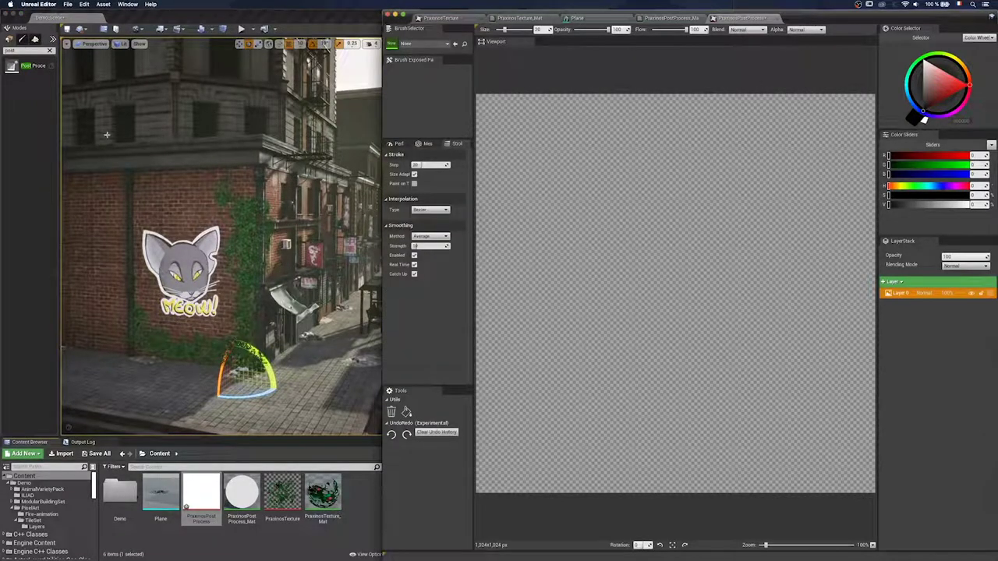
pyautogui.moveTo(57, 118); pyautogui.dragTo(16, 118)
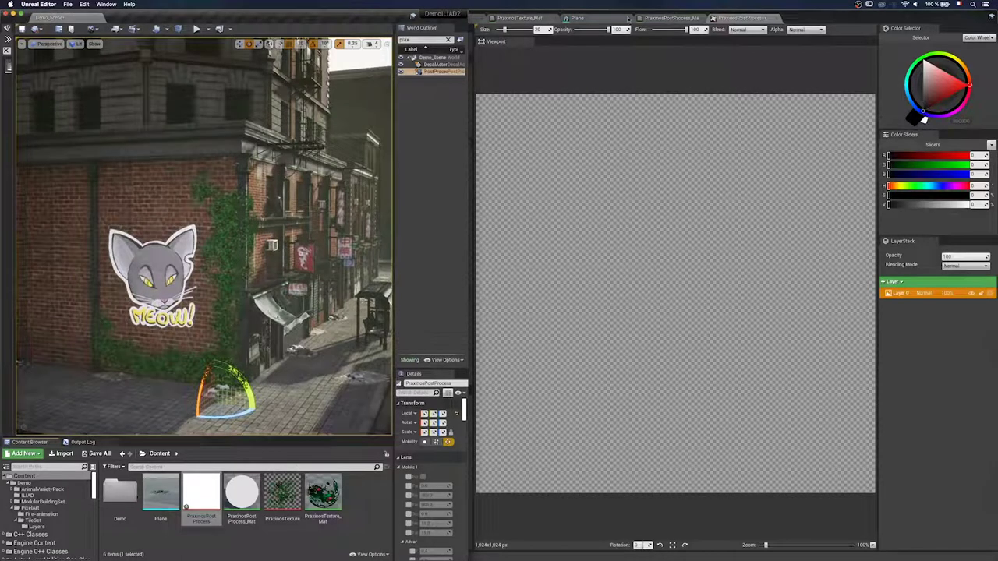
pyautogui.click(813, 15)
# Step: Fill the PraxinosPostProcess canvas with white and add a new image layer above it
pyautogui.moveTo(926, 73); pyautogui.dragTo(905, 44)
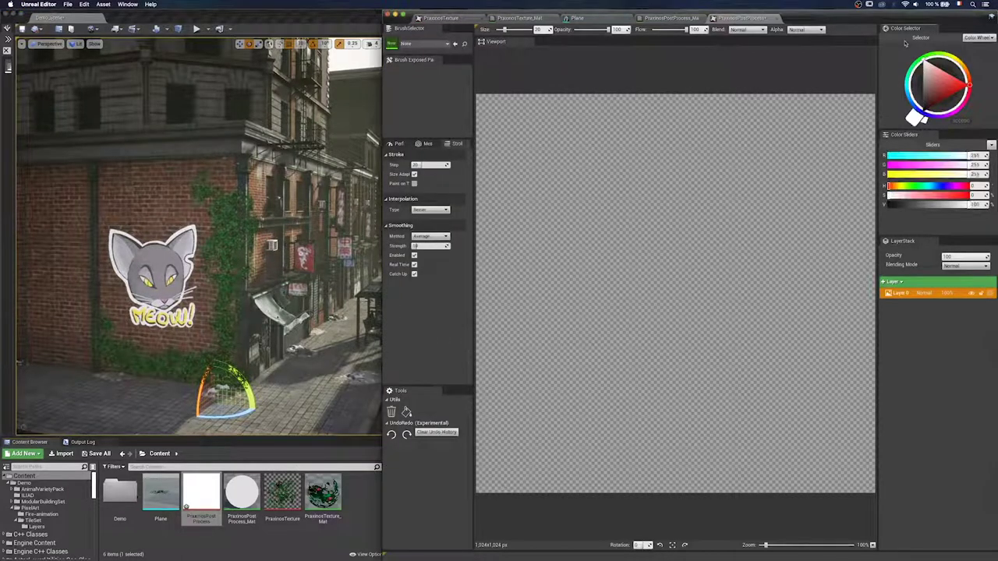
pyautogui.click(406, 413)
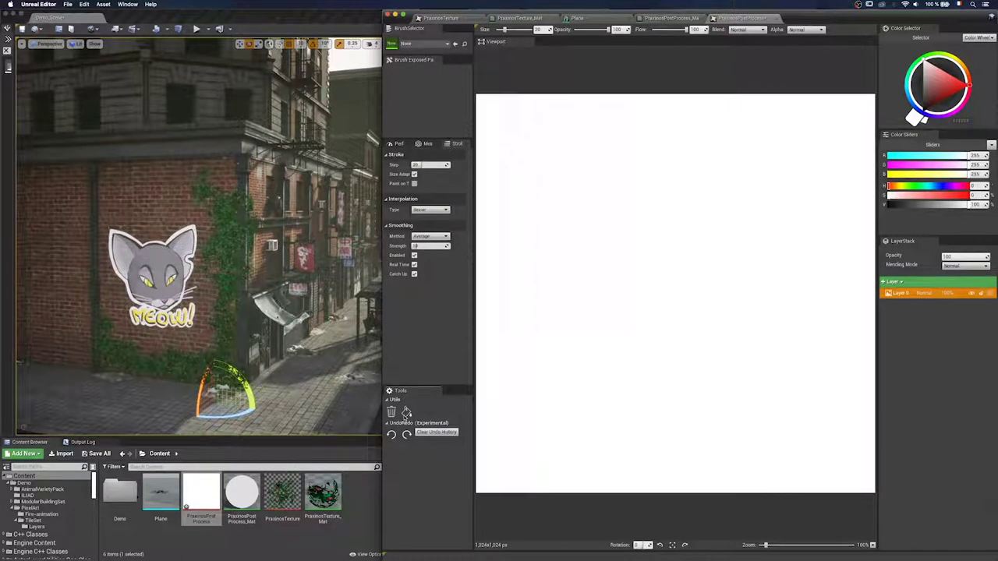
pyautogui.click(906, 281)
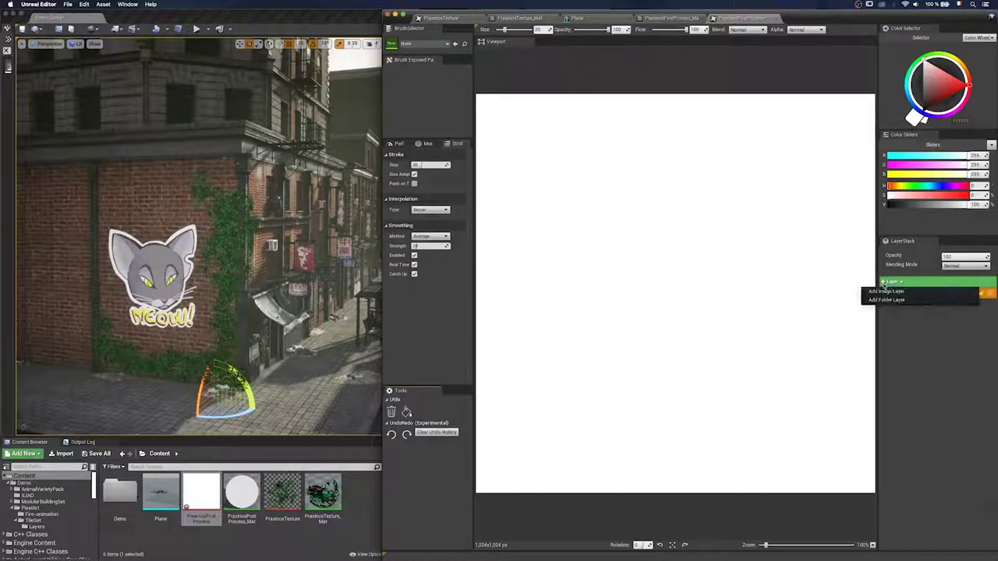
pyautogui.click(891, 294)
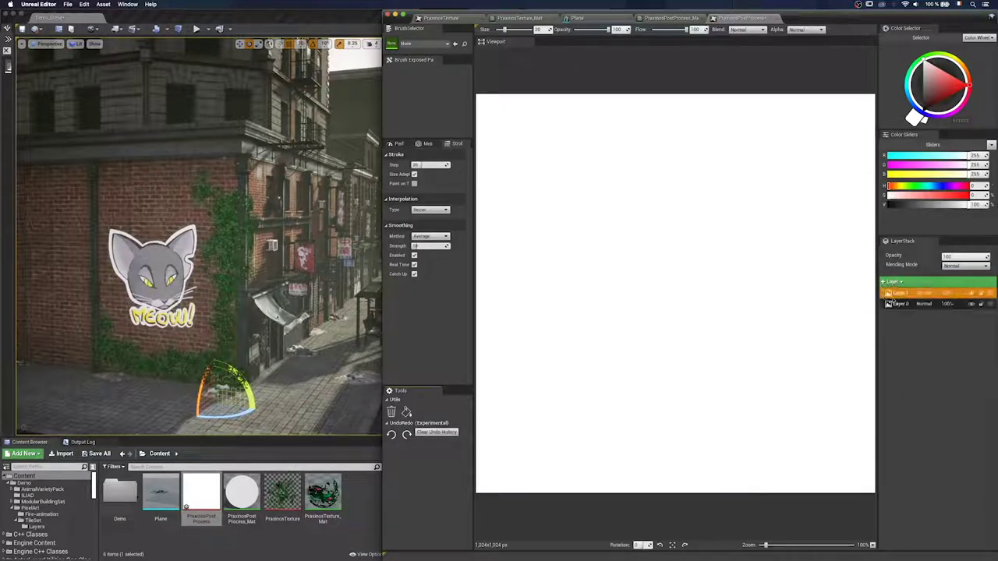
# Step: Choose the Moki_B brush for painting and increase its size
pyautogui.click(422, 42)
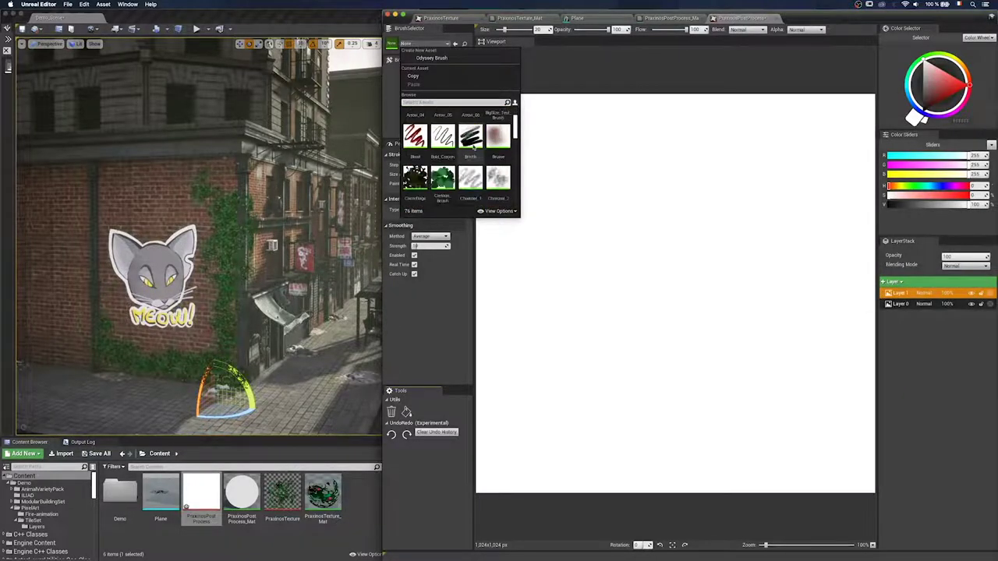
pyautogui.scroll(-5, 473, 147)
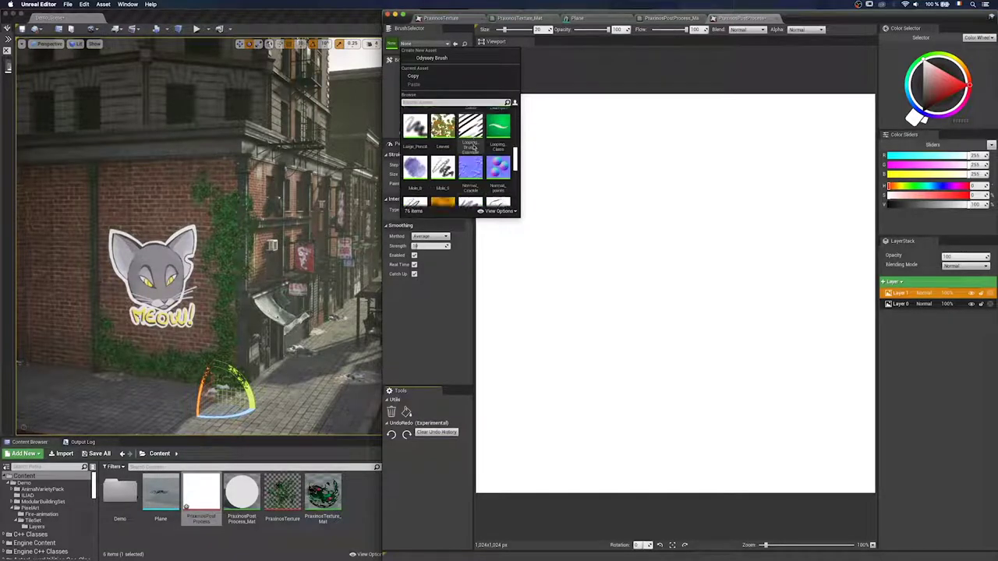
pyautogui.scroll(-2, 473, 148)
pyautogui.scroll(4, 473, 146)
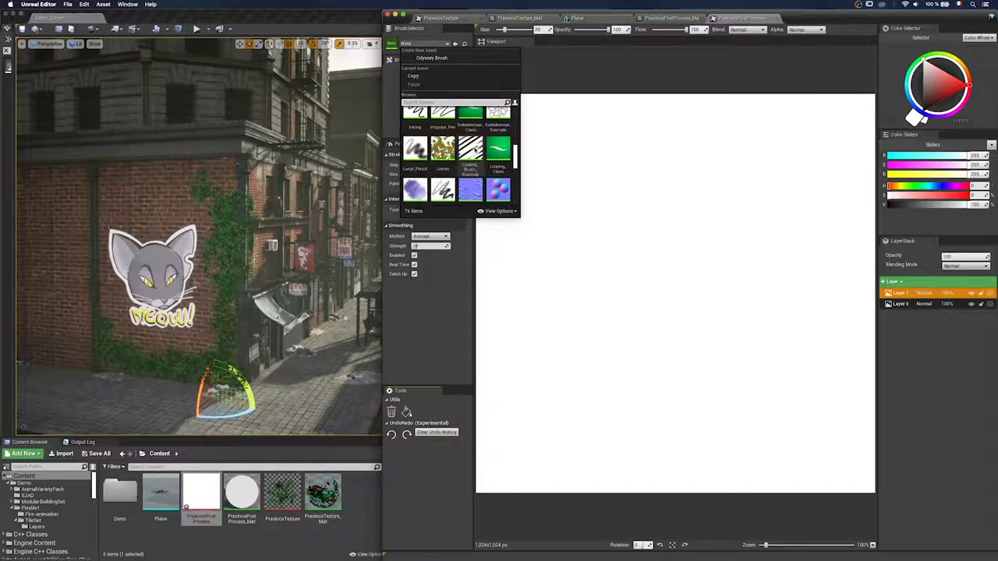
pyautogui.click(418, 192)
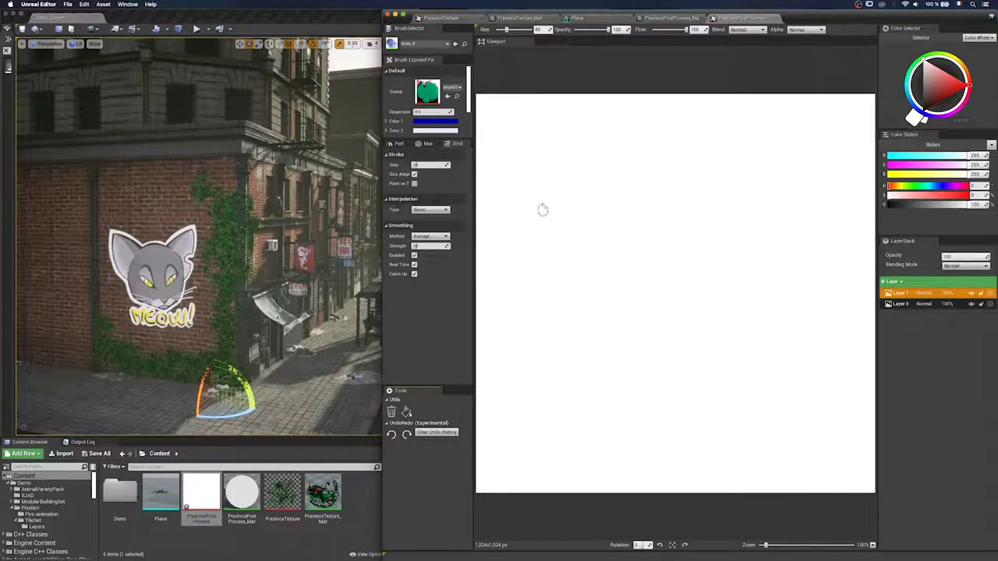
pyautogui.moveTo(507, 31); pyautogui.dragTo(509, 30)
# Step: Set the brush's Color 1 to light yellow and Color 2 to red, and paint orange-red blotches across the middle of the canvas
pyautogui.click(435, 121)
pyautogui.click(494, 211)
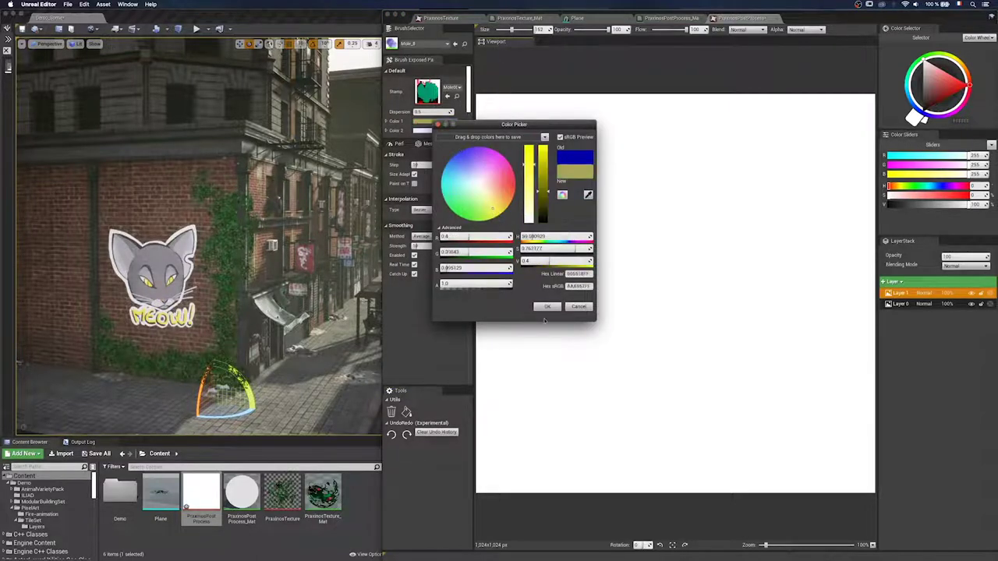
pyautogui.click(543, 148)
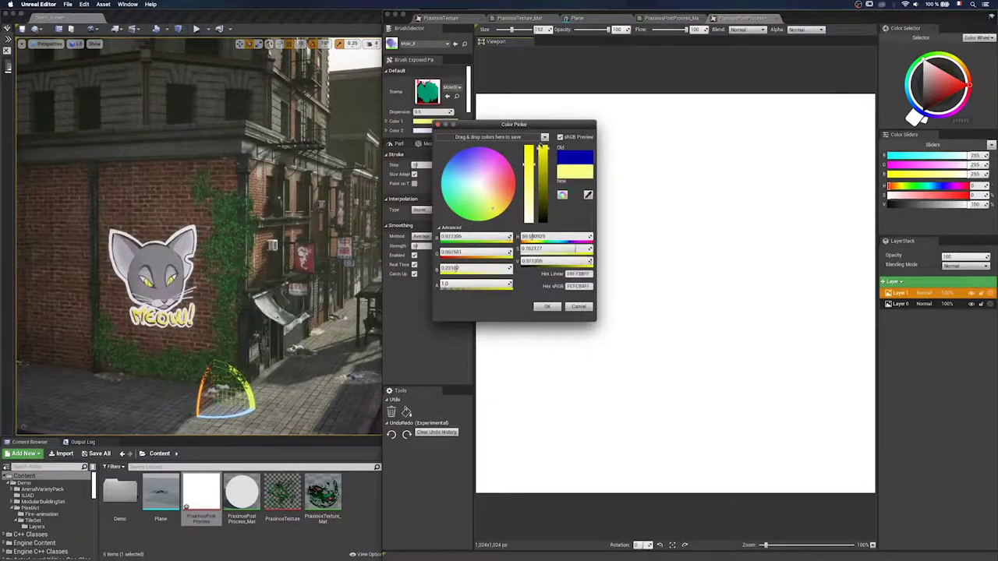
pyautogui.click(548, 306)
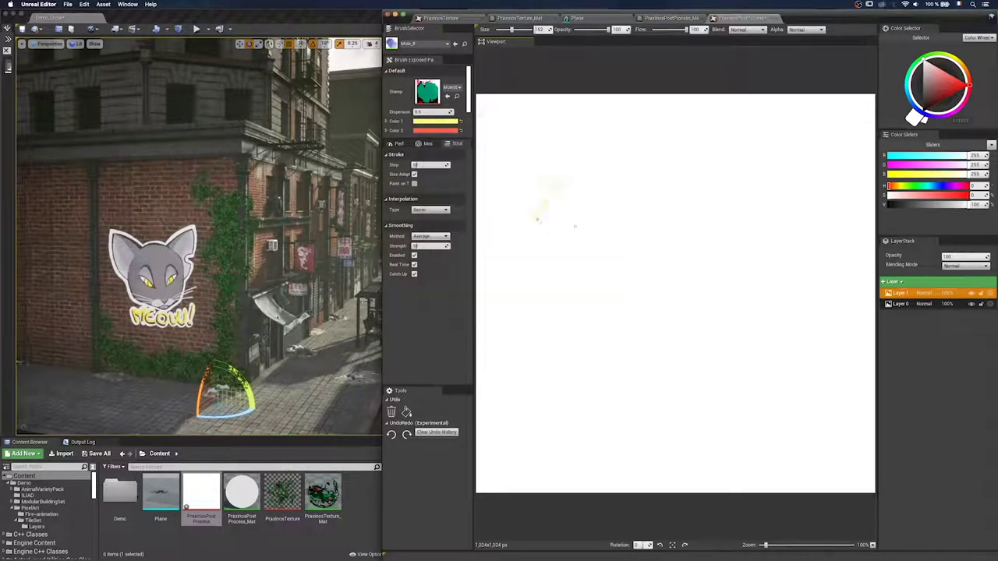
pyautogui.moveTo(579, 227)
pyautogui.mouseDown()
pyautogui.moveTo(571, 294)
pyautogui.moveTo(671, 421)
pyautogui.moveTo(698, 232)
pyautogui.moveTo(668, 314)
pyautogui.moveTo(677, 296)
pyautogui.mouseUp()
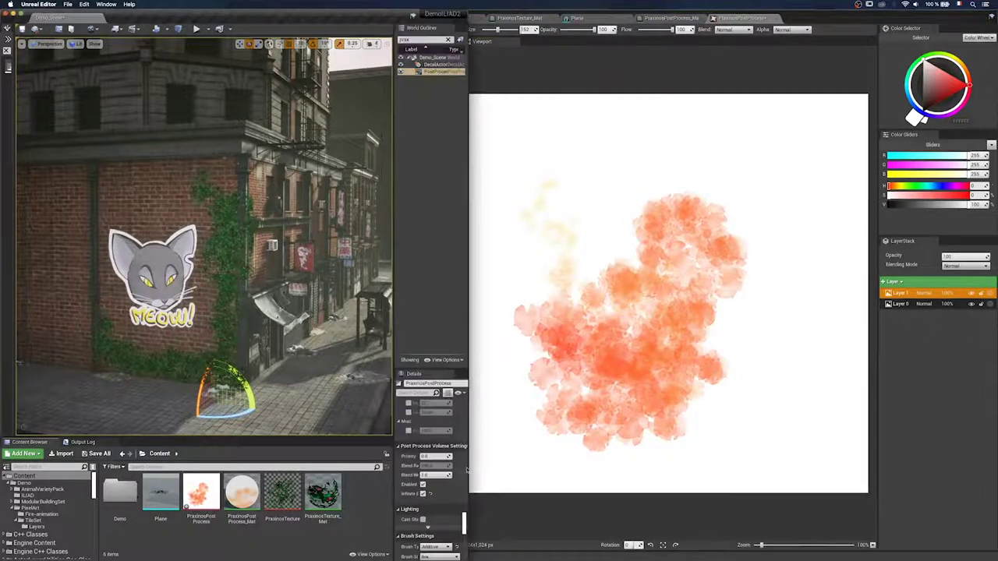
# Step: Widen the level editor window and its Details panel, and return to the start of the PraxinosPostProcess volume's properties
pyautogui.moveTo(467, 312); pyautogui.dragTo(590, 311)
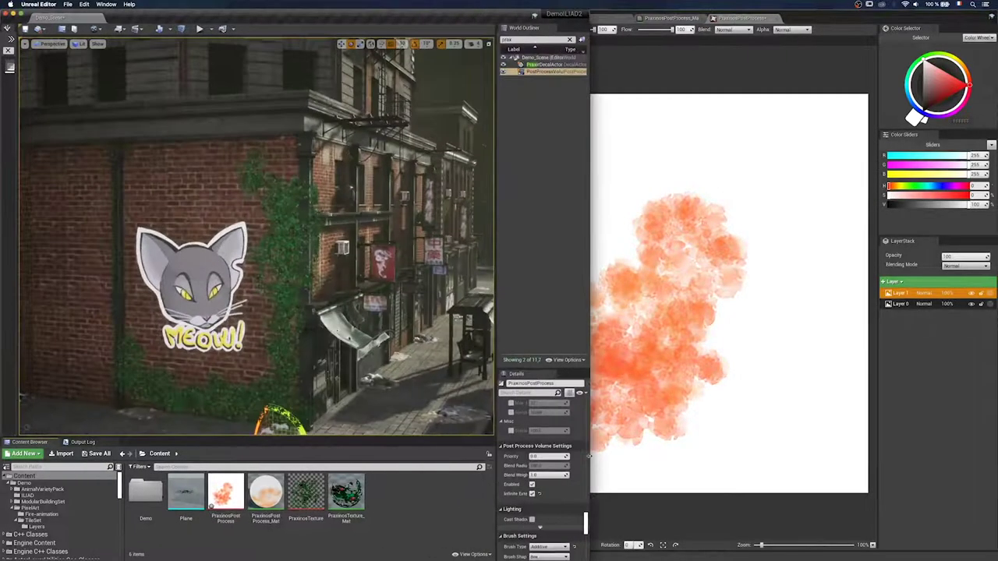
pyautogui.moveTo(496, 479); pyautogui.dragTo(388, 479)
pyautogui.moveTo(587, 525); pyautogui.dragTo(589, 408)
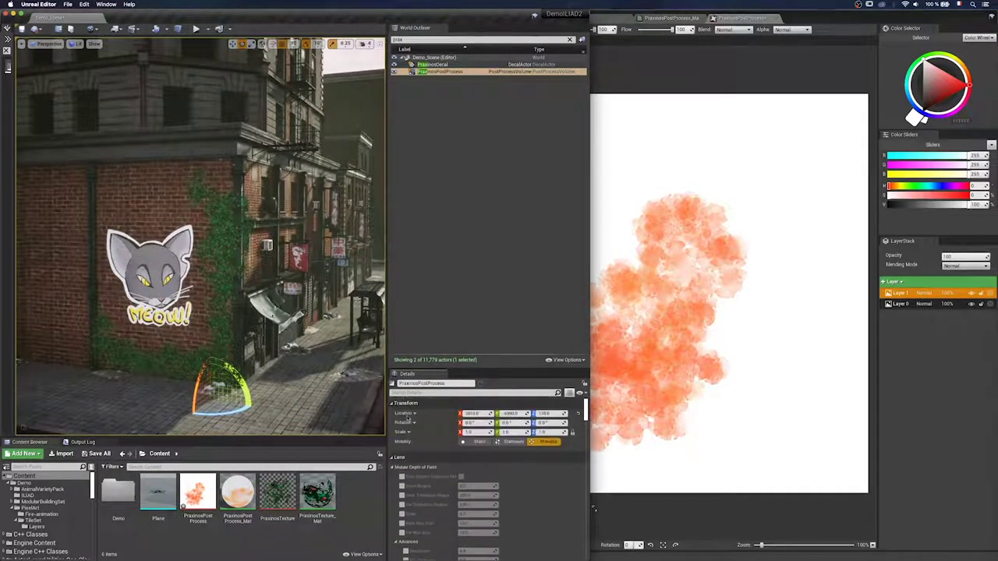
# Step: Collapse the volume's Transform, Lens, Color Grading, Film and Mobile Tonemapper sections to reach Rendering Features
pyautogui.click(393, 404)
pyautogui.click(393, 414)
pyautogui.click(398, 426)
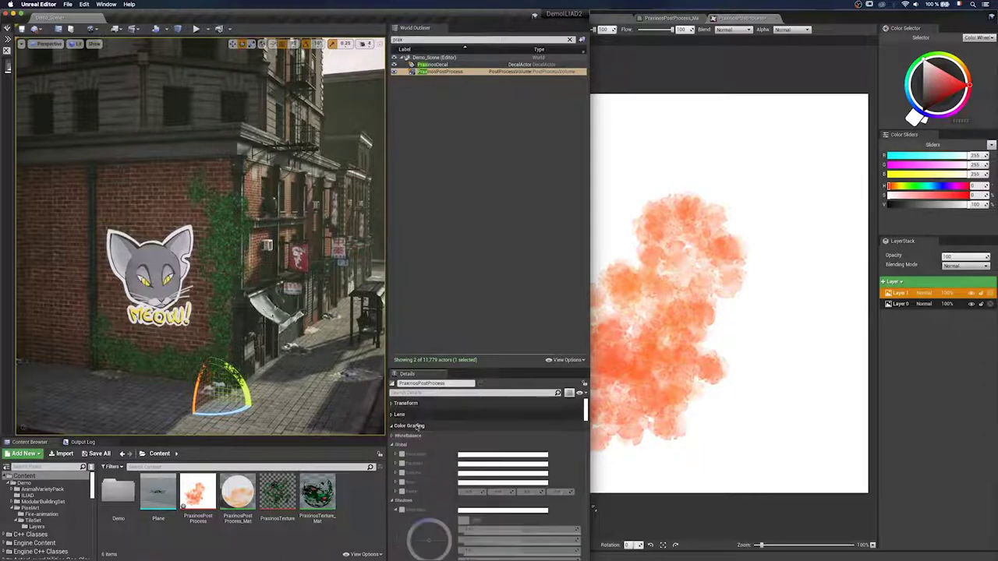
pyautogui.click(444, 427)
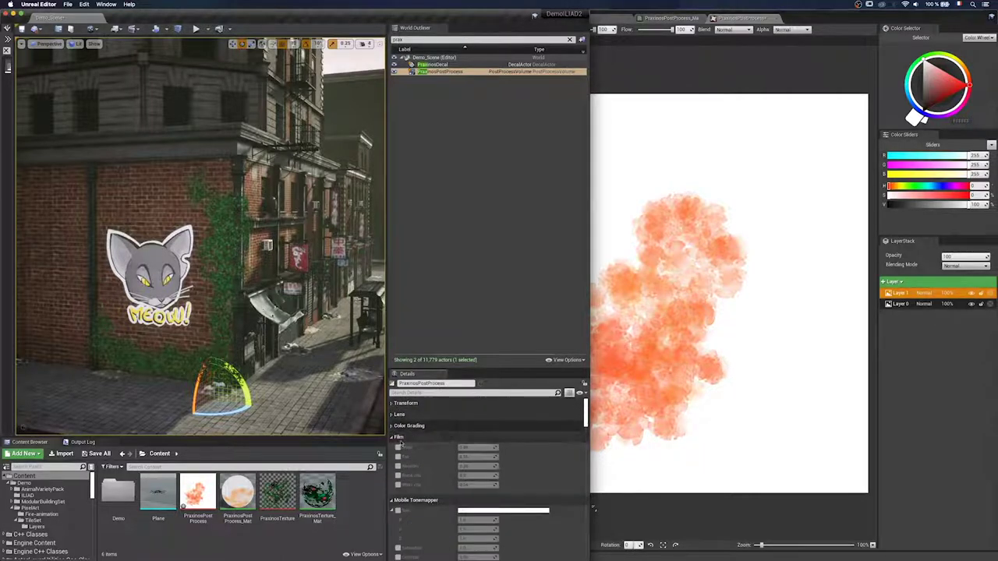
pyautogui.click(396, 438)
pyautogui.click(394, 449)
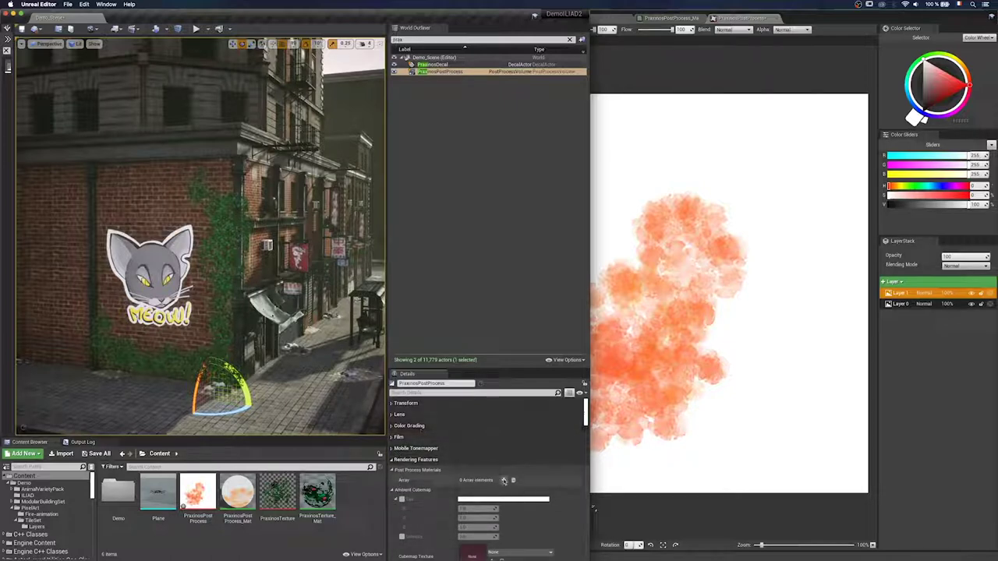
# Step: Add an asset reference to the volume's Post Process Materials array and assign PraxinosPostProcess_Mat to it
pyautogui.click(503, 481)
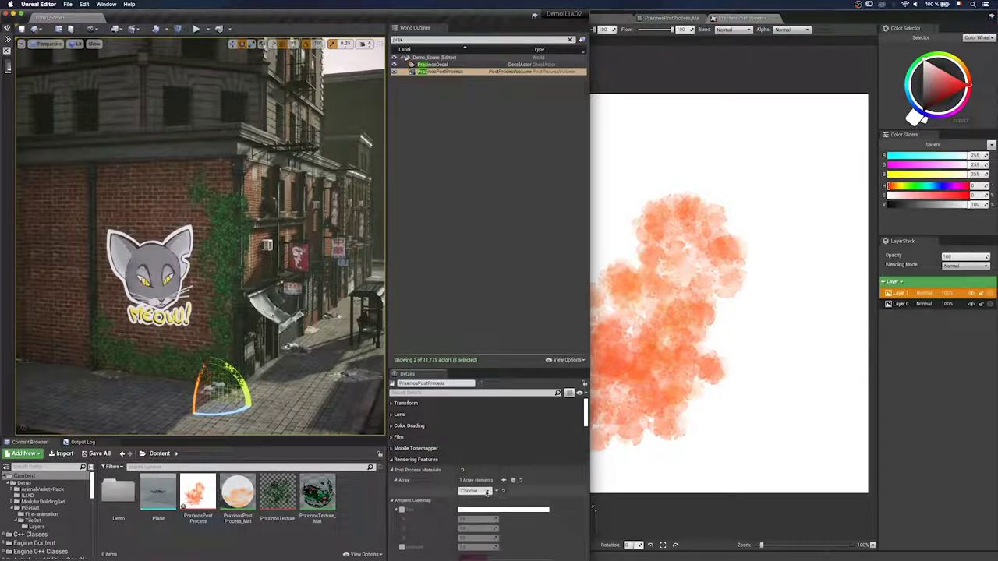
pyautogui.click(488, 491)
pyautogui.click(493, 503)
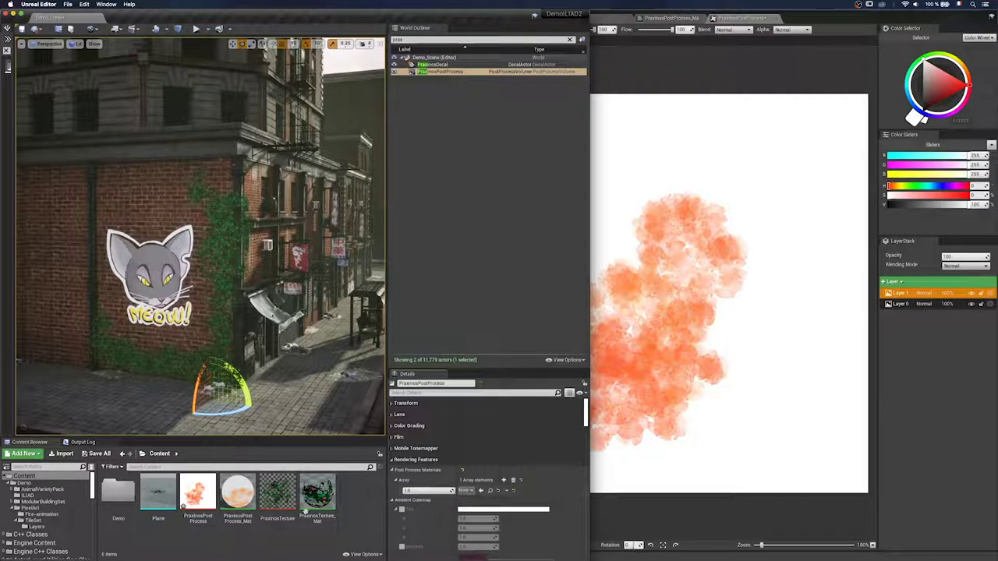
pyautogui.moveTo(238, 495); pyautogui.dragTo(468, 493)
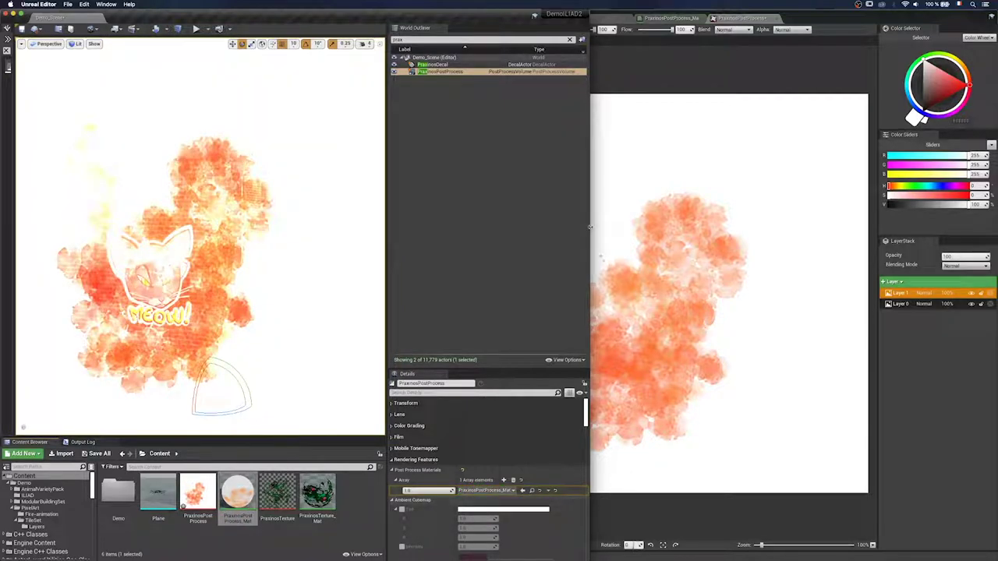
# Step: Narrow the level editor window, widen its viewport, and bring the ILIAD canvas back to the front
pyautogui.moveTo(566, 229); pyautogui.dragTo(479, 231)
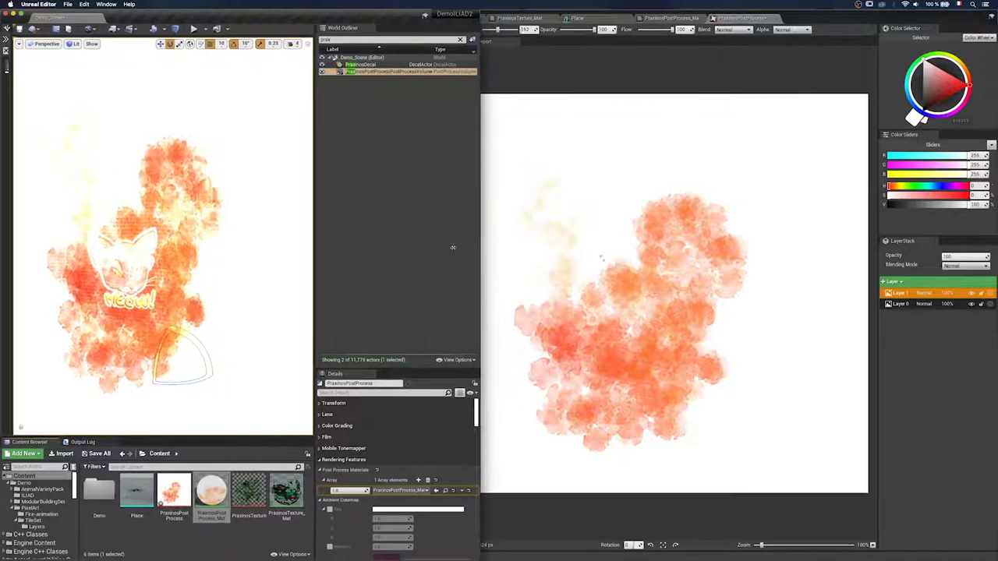
pyautogui.moveTo(315, 283); pyautogui.dragTo(450, 283)
pyautogui.click(790, 20)
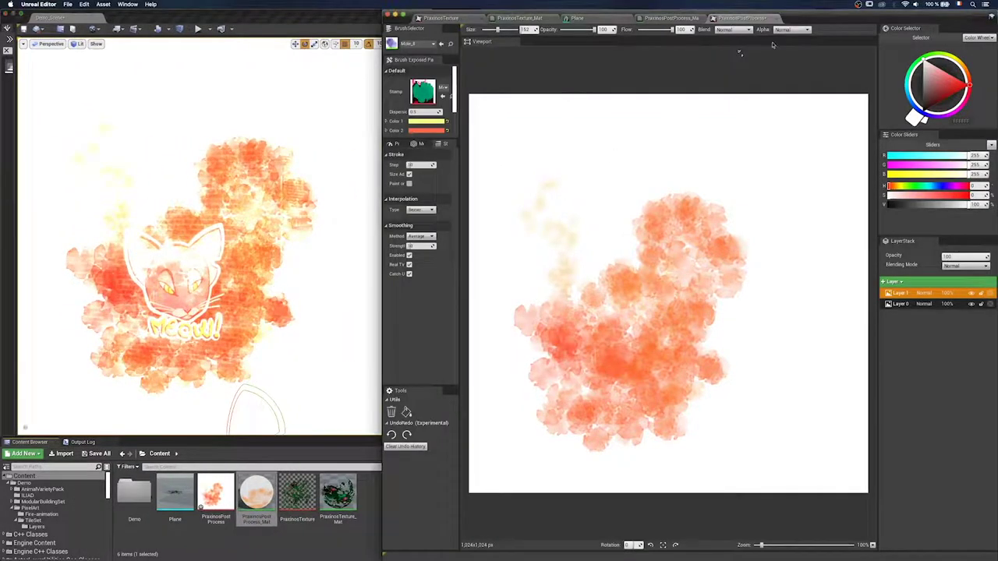
# Step: Paint more yellow and orange-red blotches around the existing cloud to cover most of the canvas
pyautogui.moveTo(527, 270)
pyautogui.mouseDown()
pyautogui.moveTo(515, 305)
pyautogui.moveTo(608, 296)
pyautogui.moveTo(639, 226)
pyautogui.moveTo(624, 141)
pyautogui.mouseUp()
pyautogui.moveTo(763, 249)
pyautogui.mouseDown()
pyautogui.moveTo(803, 296)
pyautogui.moveTo(663, 444)
pyautogui.moveTo(726, 312)
pyautogui.moveTo(733, 343)
pyautogui.mouseUp()
pyautogui.moveTo(780, 301)
pyautogui.mouseDown()
pyautogui.moveTo(710, 327)
pyautogui.moveTo(597, 452)
pyautogui.moveTo(504, 359)
pyautogui.moveTo(579, 231)
pyautogui.moveTo(521, 250)
pyautogui.mouseUp()
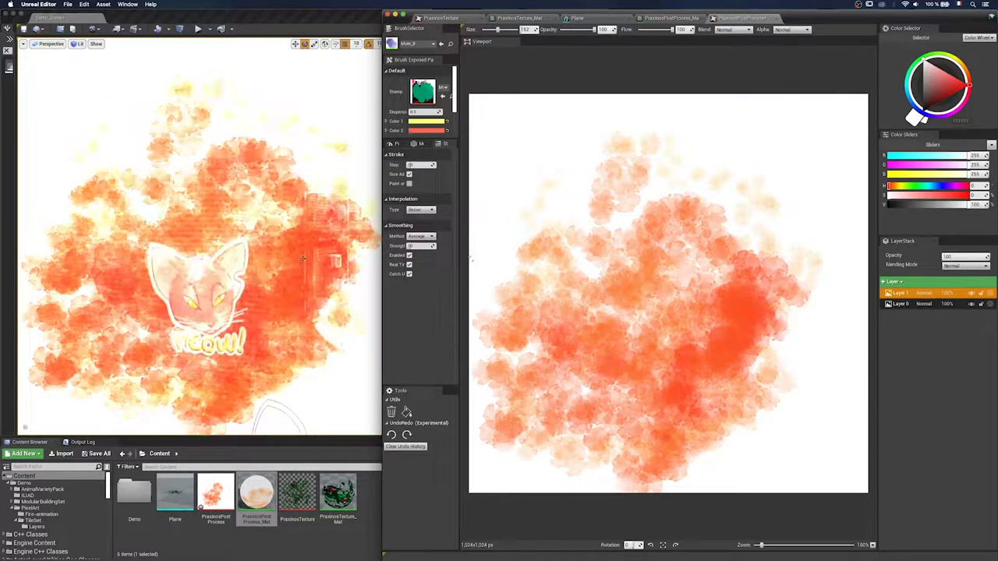
# Step: Replace the Add node in PraxinosPostProcess_Mat with a Multiply node
pyautogui.click(659, 19)
pyautogui.click(697, 290)
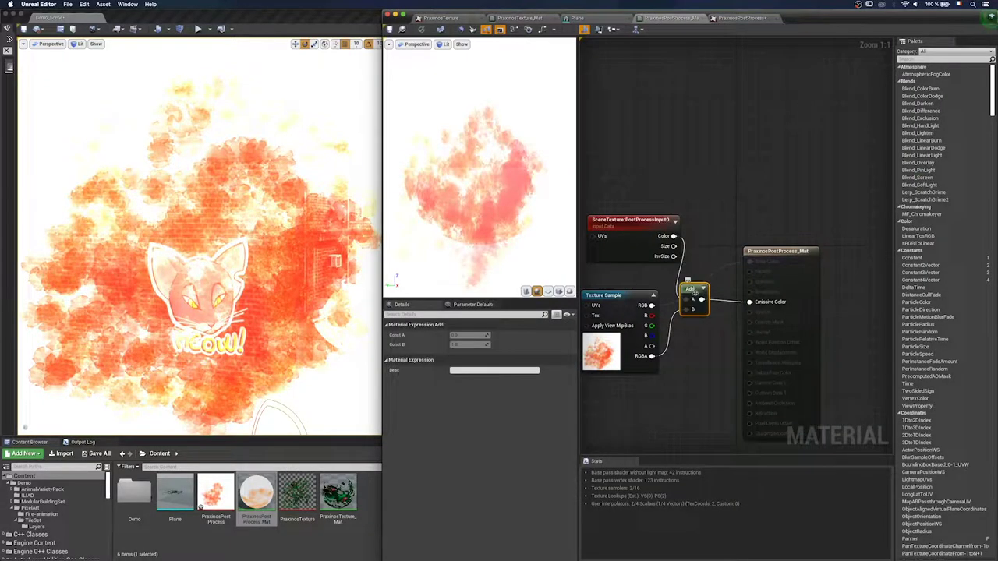
pyautogui.press('Delete')
pyautogui.rightClick(694, 297)
pyautogui.write('mul')
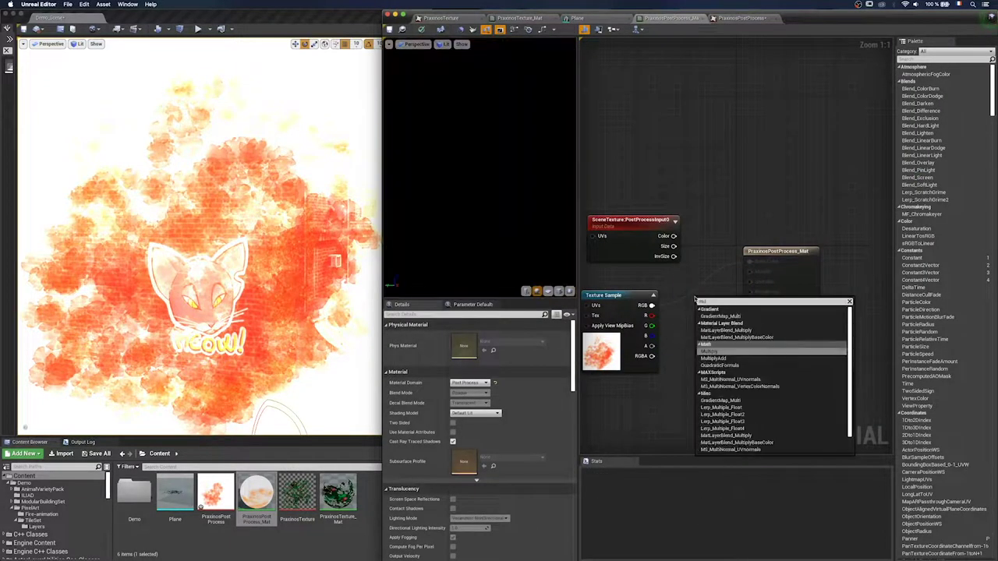
pyautogui.write('tiply')
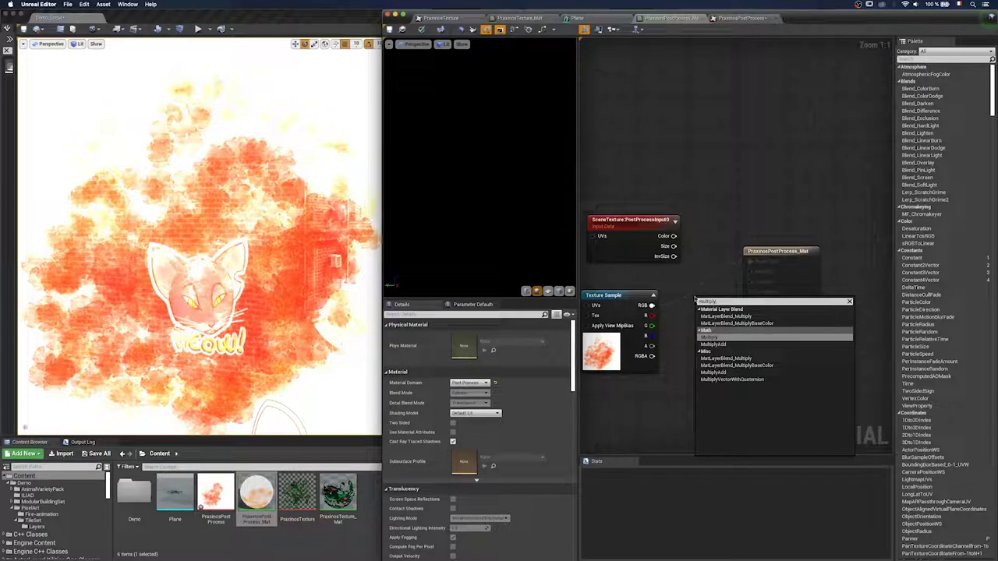
pyautogui.click(707, 337)
# Step: Multiply SceneTexture Color by Texture Sample RGBA in the new node, and feed the result into Emissive Color
pyautogui.moveTo(713, 302); pyautogui.dragTo(706, 290)
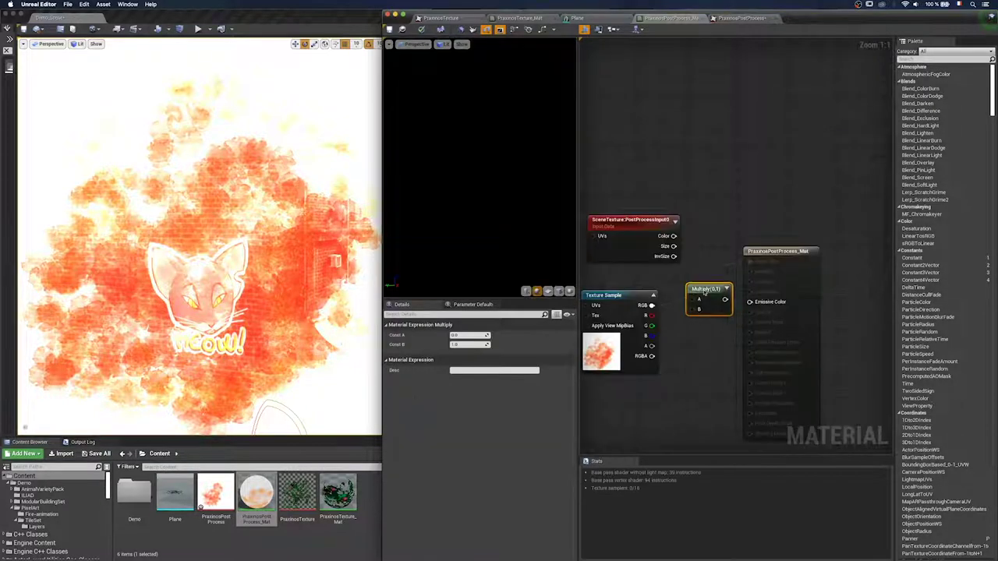
pyautogui.moveTo(668, 235); pyautogui.dragTo(699, 299)
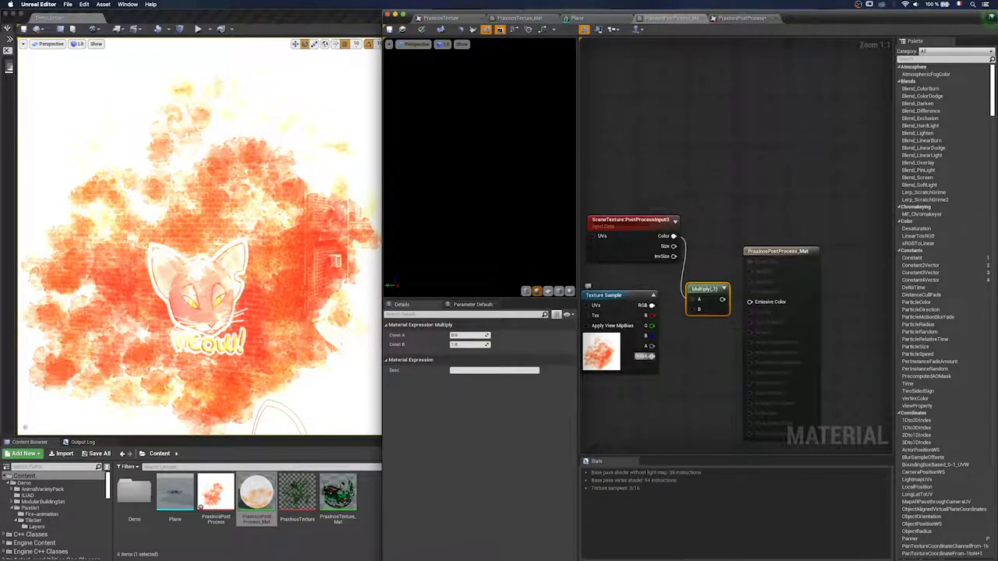
pyautogui.moveTo(652, 356); pyautogui.dragTo(750, 302)
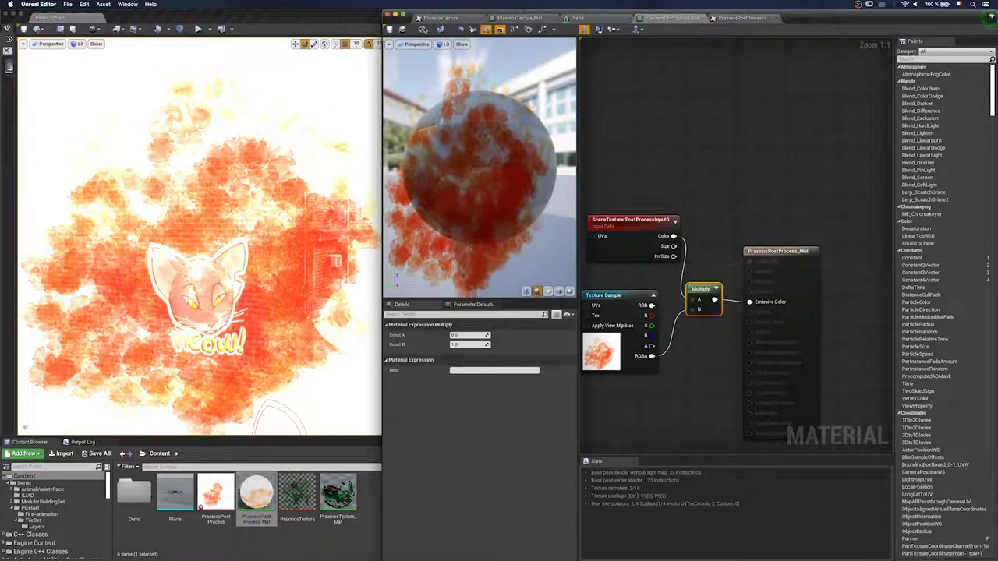
# Step: Apply the edited post-process material so the painted texture multiplies over the level scene
pyautogui.press('Return')
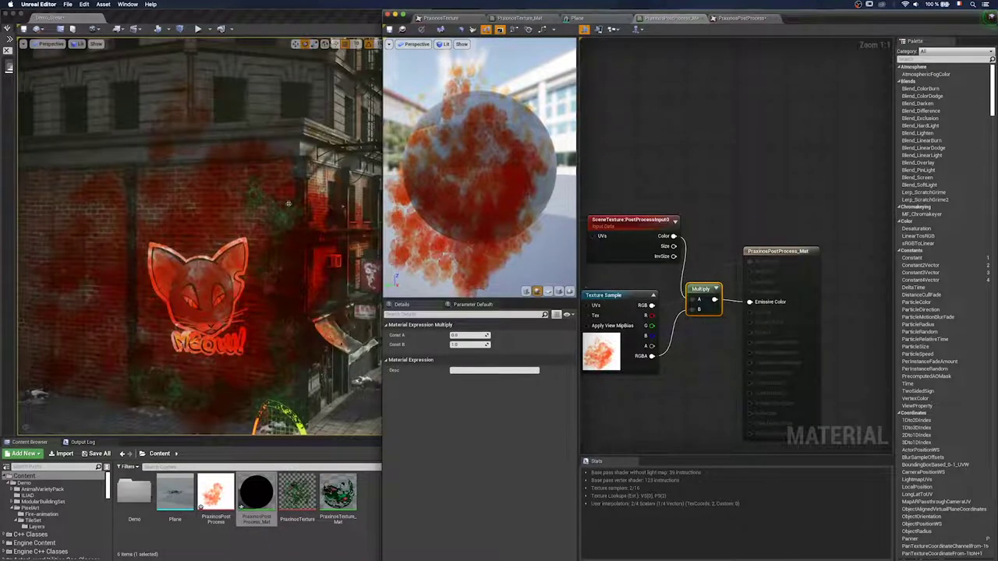
pyautogui.moveTo(231, 237); pyautogui.dragTo(310, 237, button='right')
pyautogui.moveTo(219, 239); pyautogui.dragTo(222, 237, button='right')
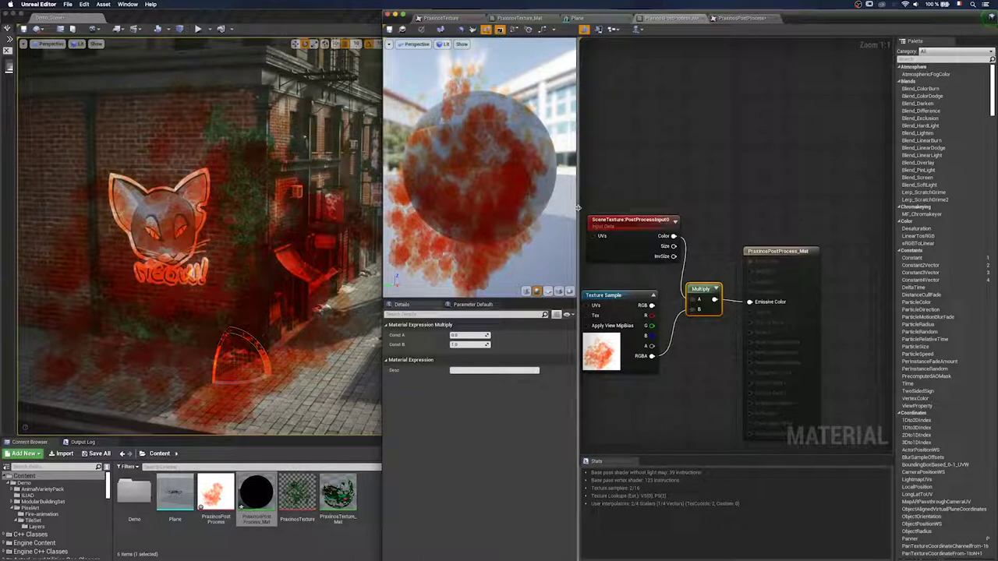
# Step: Enlarge the material graph area and shift all its nodes to free space beside the Texture Sample node
pyautogui.moveTo(579, 209); pyautogui.dragTo(492, 208)
pyautogui.scroll(-5, 543, 200)
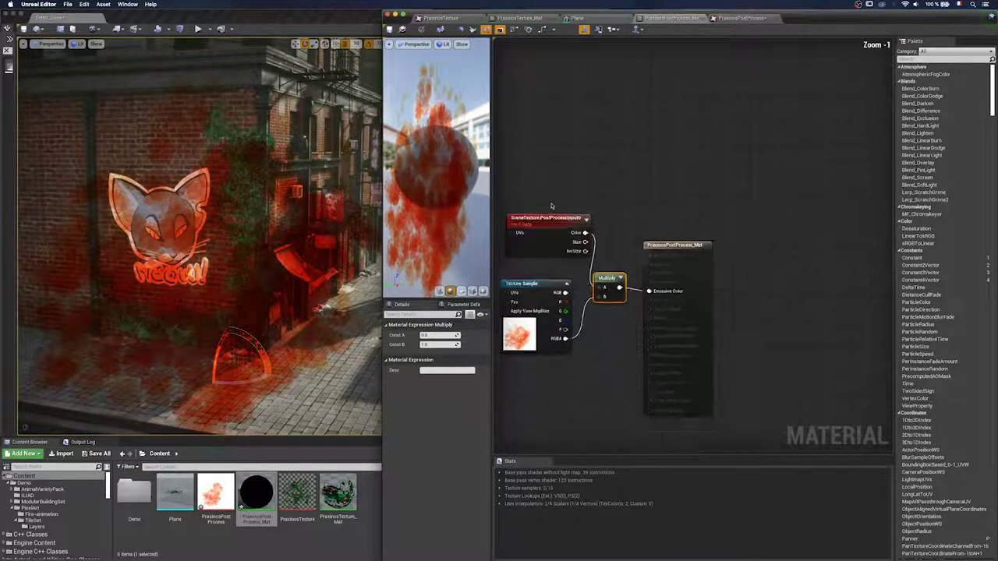
pyautogui.moveTo(532, 195); pyautogui.dragTo(614, 260)
pyautogui.moveTo(615, 226); pyautogui.dragTo(677, 236)
pyautogui.scroll(2, 592, 271)
pyautogui.scroll(1, 581, 276)
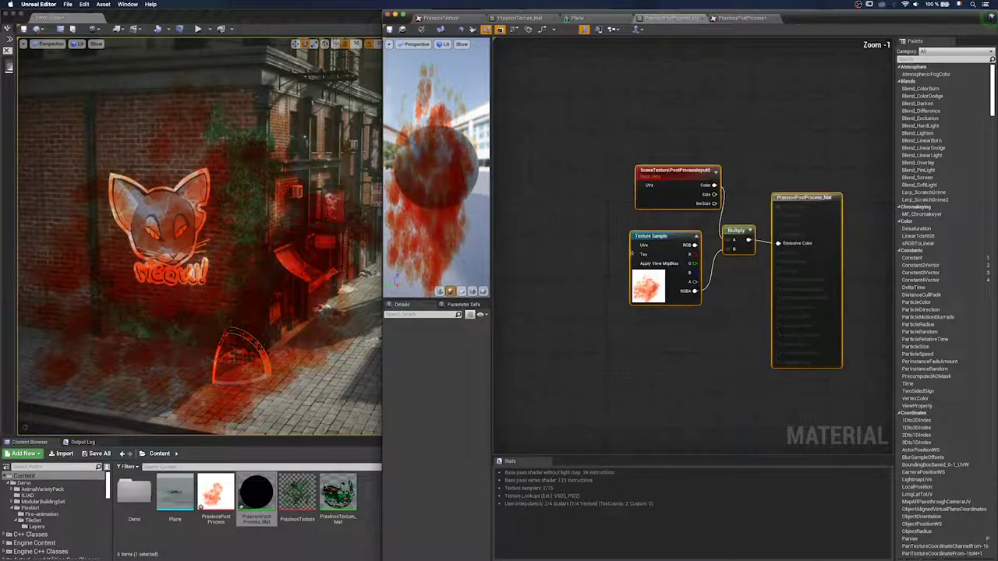
# Step: Feed a new Panner node into the Texture Sample's UVs, with Speed X about 0.029 and Speed Y about 0.124
pyautogui.moveTo(637, 246); pyautogui.dragTo(575, 251)
pyautogui.write('panner')
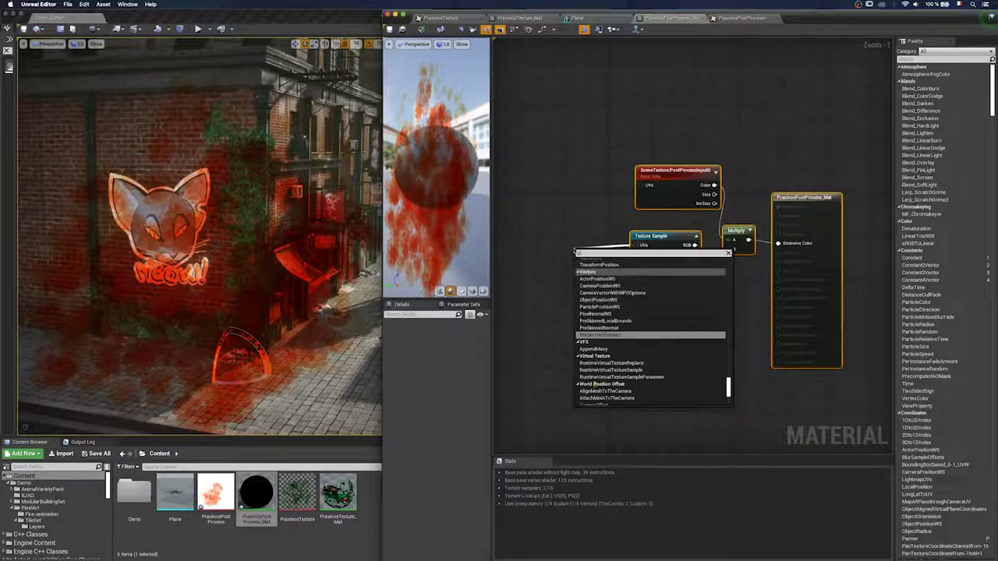
pyautogui.press('Return')
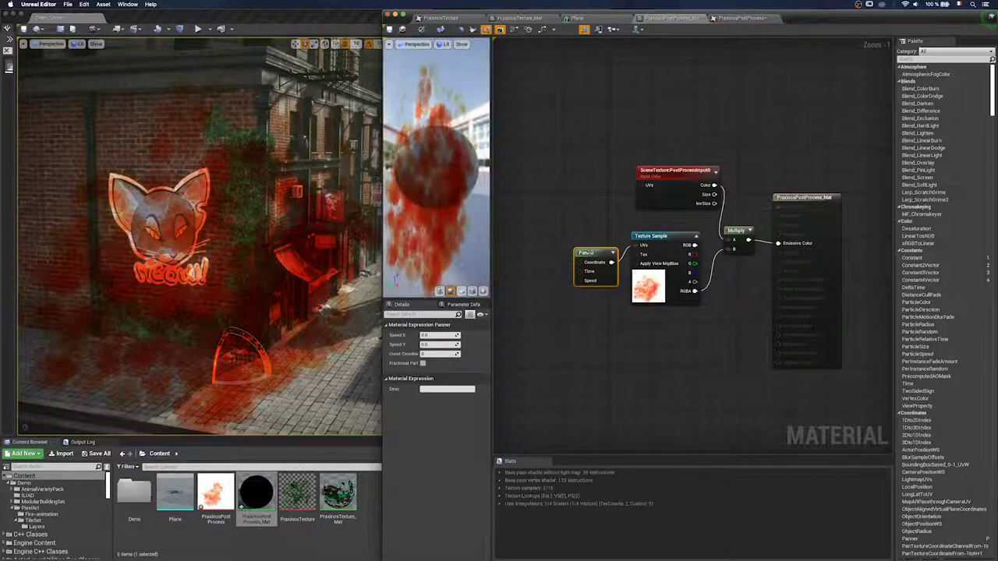
pyautogui.moveTo(589, 253); pyautogui.dragTo(567, 240)
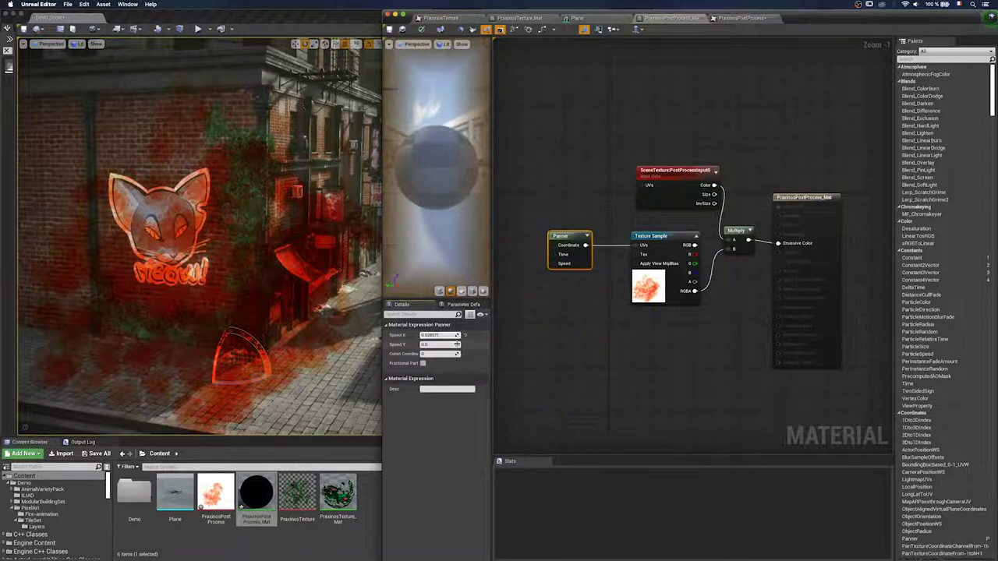
pyautogui.moveTo(439, 345); pyautogui.dragTo(460, 344)
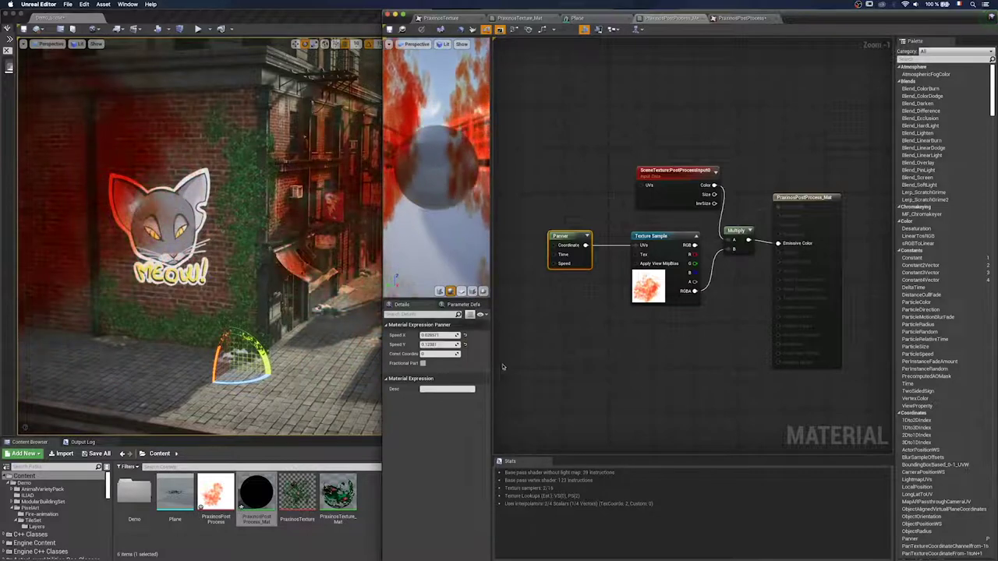
# Step: Paint orange-red blotches along the left edge of the post-process texture canvas, and clear the whole layer
pyautogui.click(730, 18)
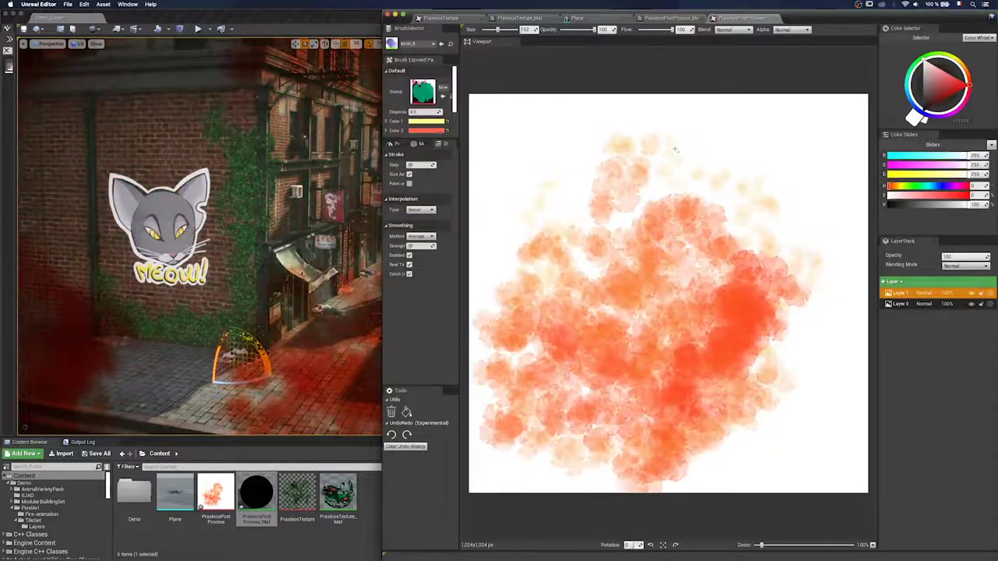
pyautogui.moveTo(508, 171)
pyautogui.mouseDown()
pyautogui.moveTo(479, 367)
pyautogui.moveTo(499, 440)
pyautogui.moveTo(466, 469)
pyautogui.mouseUp()
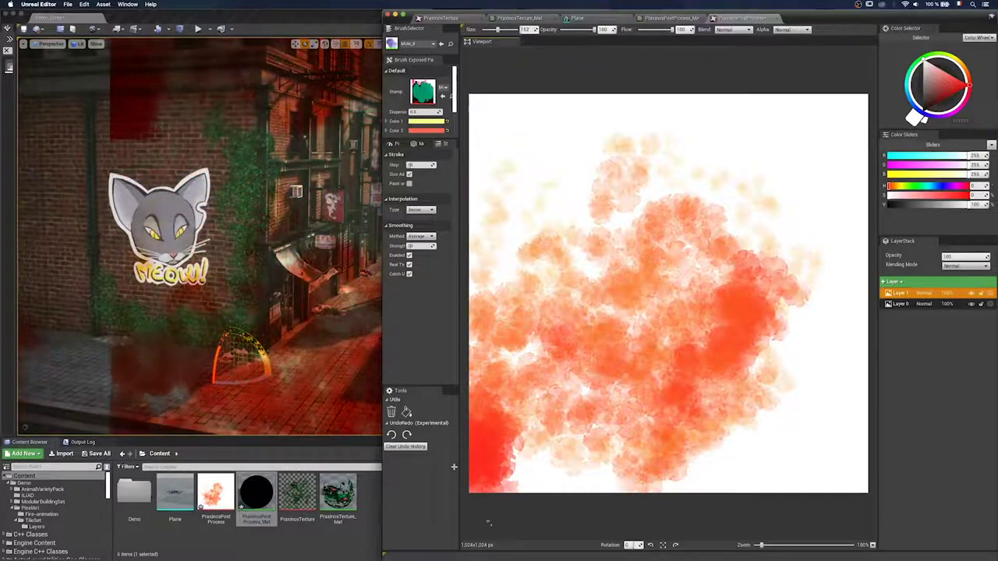
pyautogui.click(393, 412)
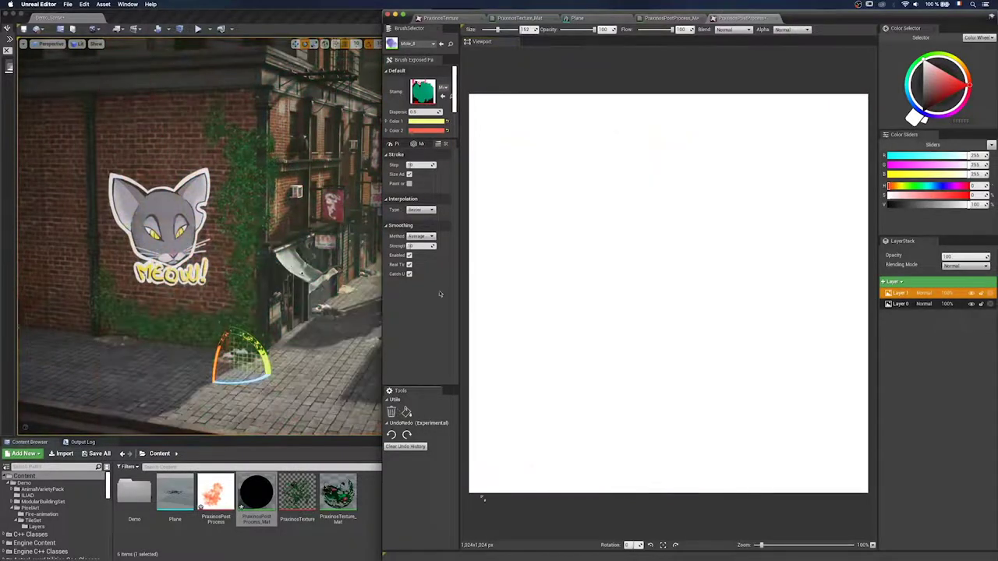
# Step: Open the Mole_8 brush blueprint and change its parent class to Looping_Class
pyautogui.doubleClick(393, 45)
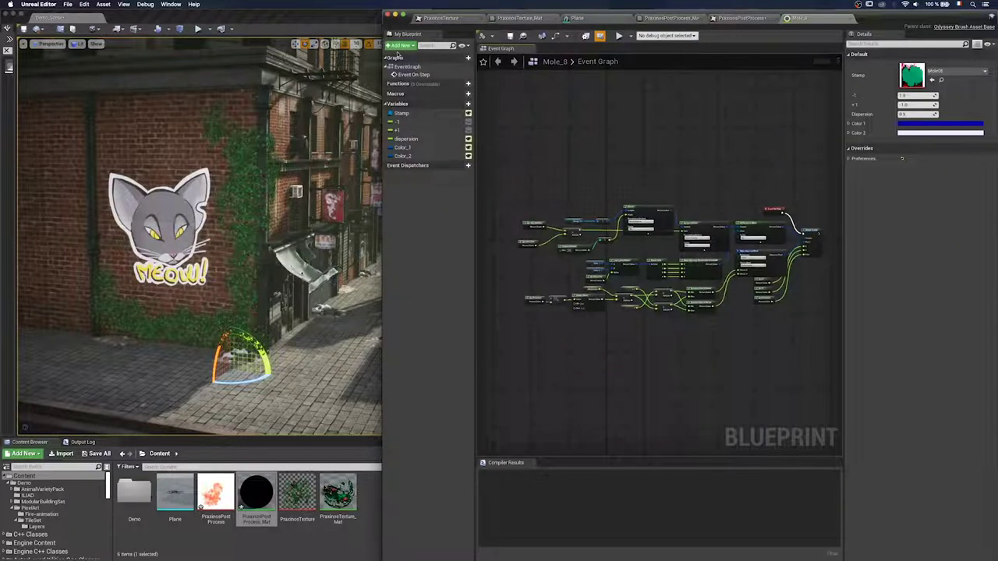
pyautogui.scroll(3, 786, 314)
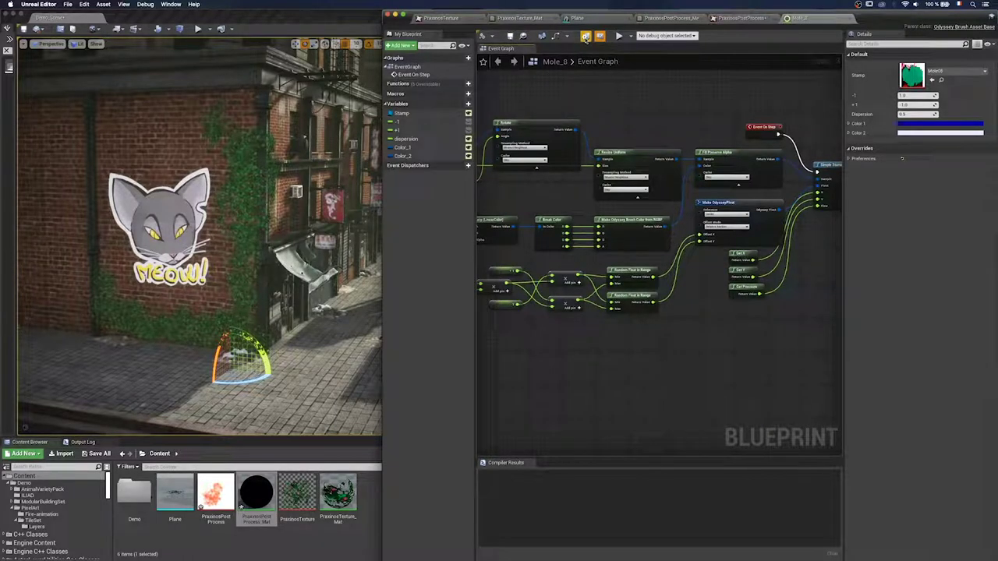
pyautogui.click(585, 37)
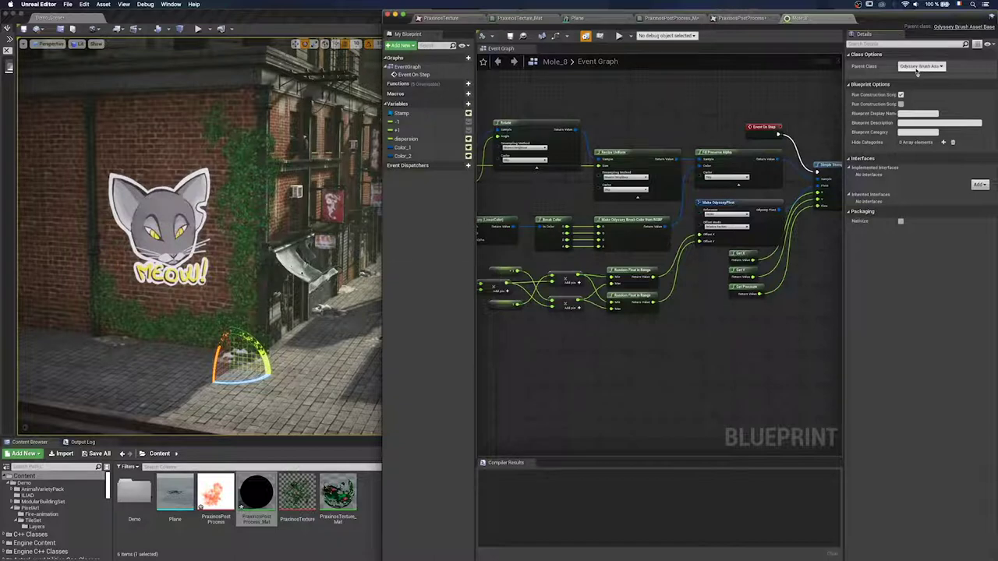
pyautogui.click(920, 66)
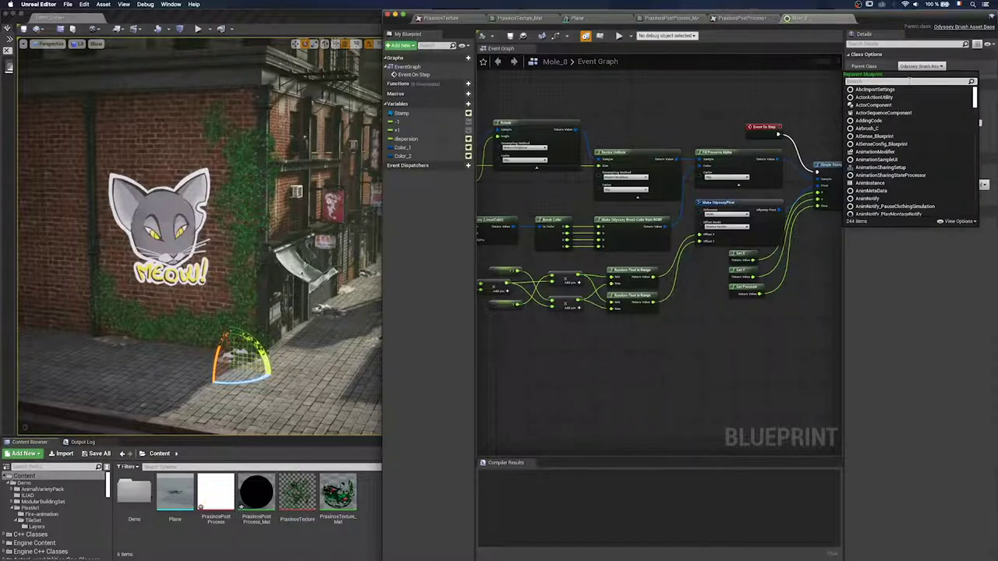
pyautogui.write('loo')
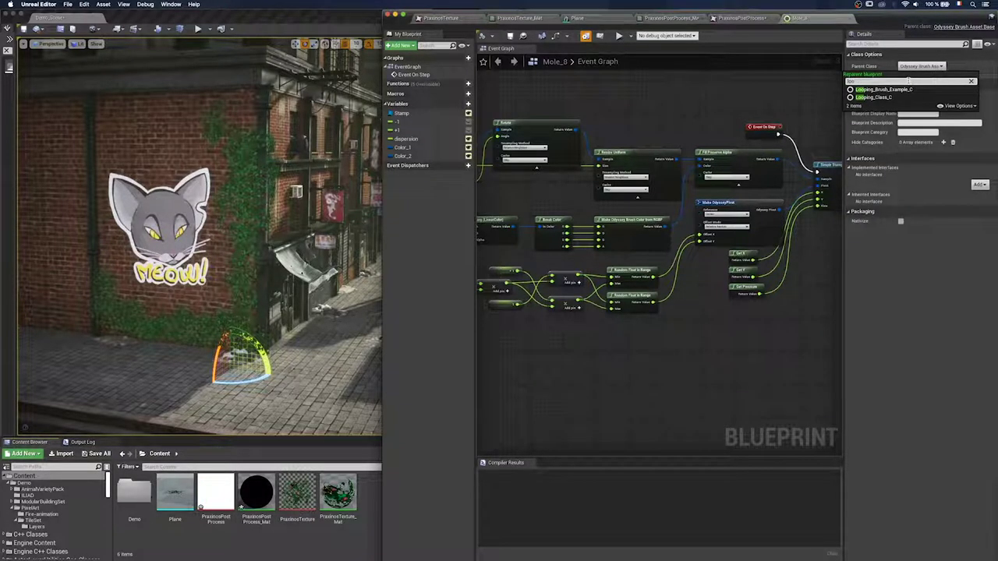
pyautogui.write('p')
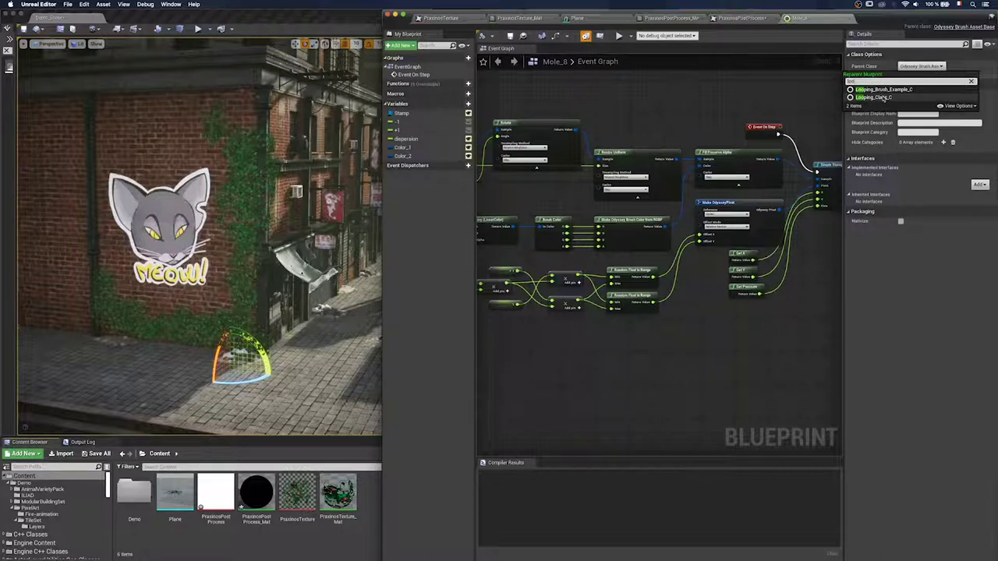
pyautogui.click(883, 98)
# Step: Add an Odyssey Looping Stamp node beside the Simple Stamp node in the Mole_8 event graph
pyautogui.scroll(-5, 822, 247)
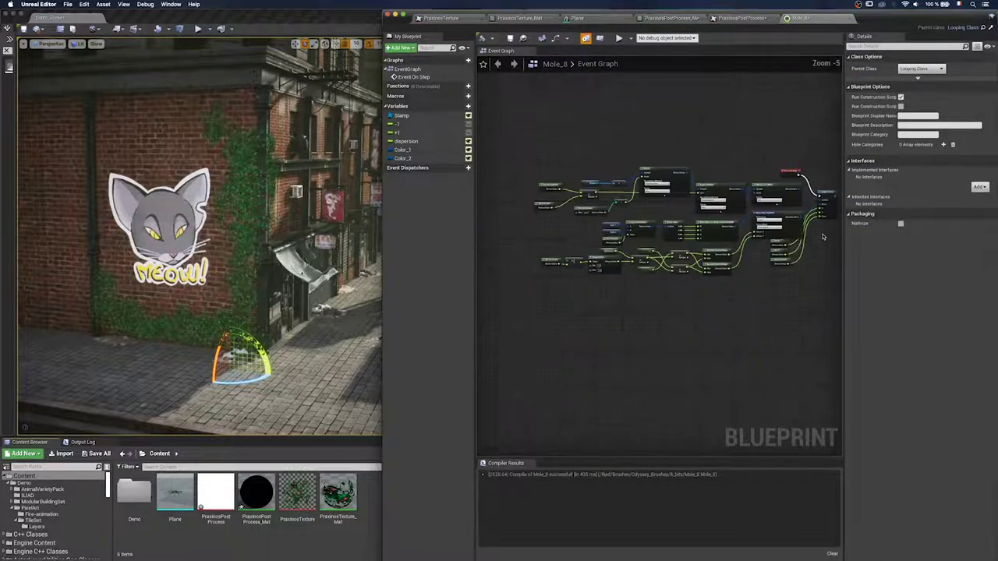
pyautogui.moveTo(822, 250); pyautogui.dragTo(697, 245, button='right')
pyautogui.scroll(6, 706, 237)
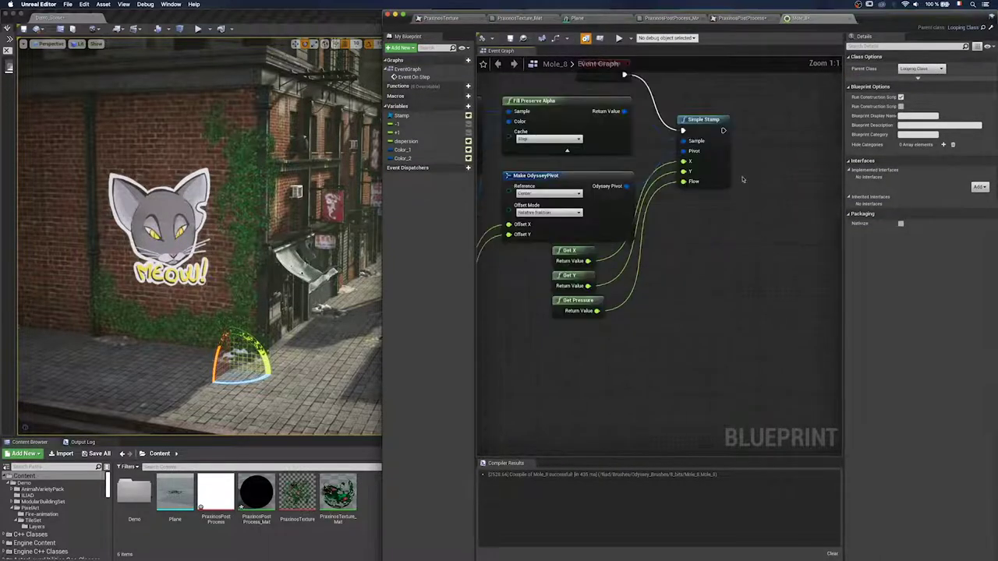
pyautogui.scroll(-1, 749, 179)
pyautogui.rightClick(758, 160)
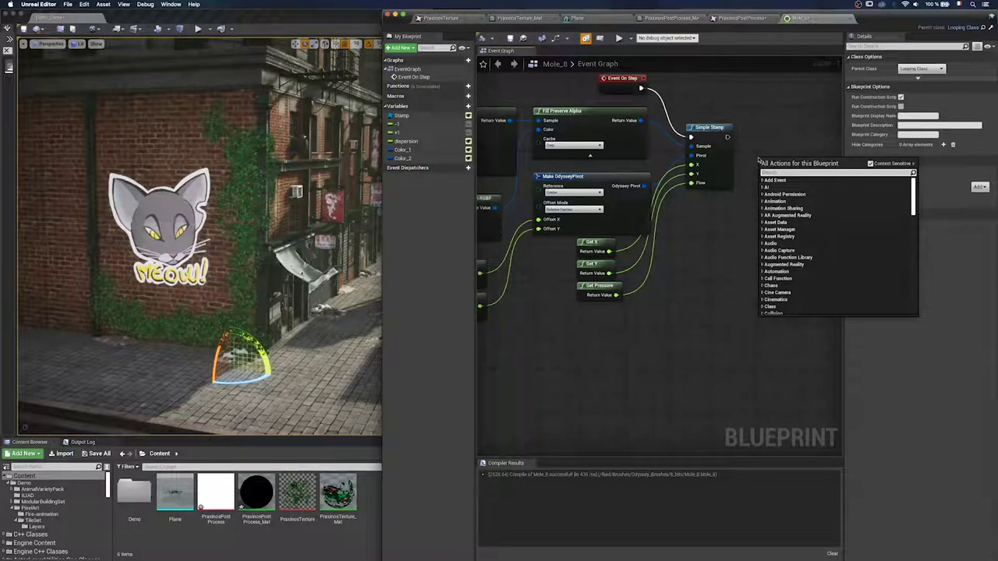
pyautogui.write('loo')
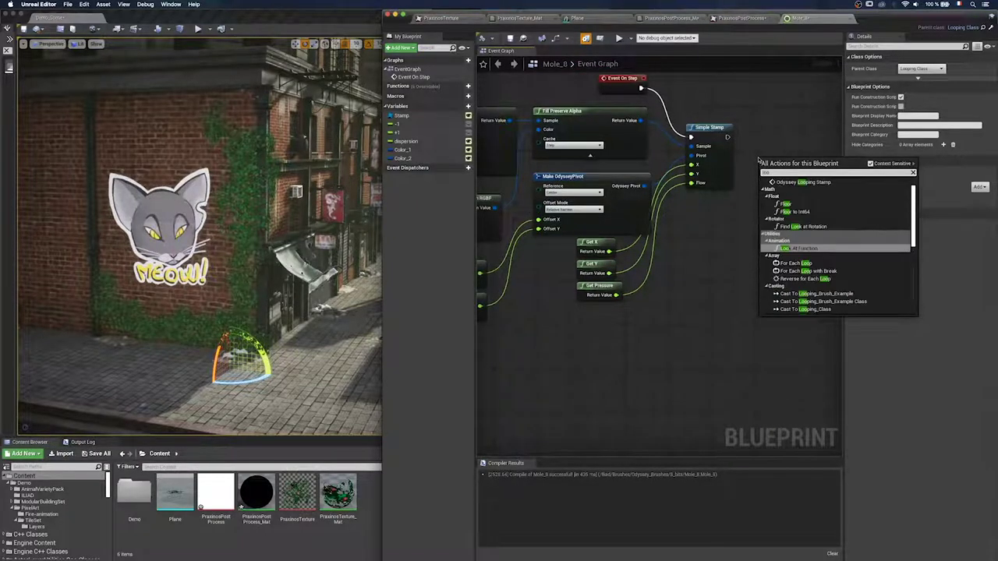
pyautogui.click(791, 183)
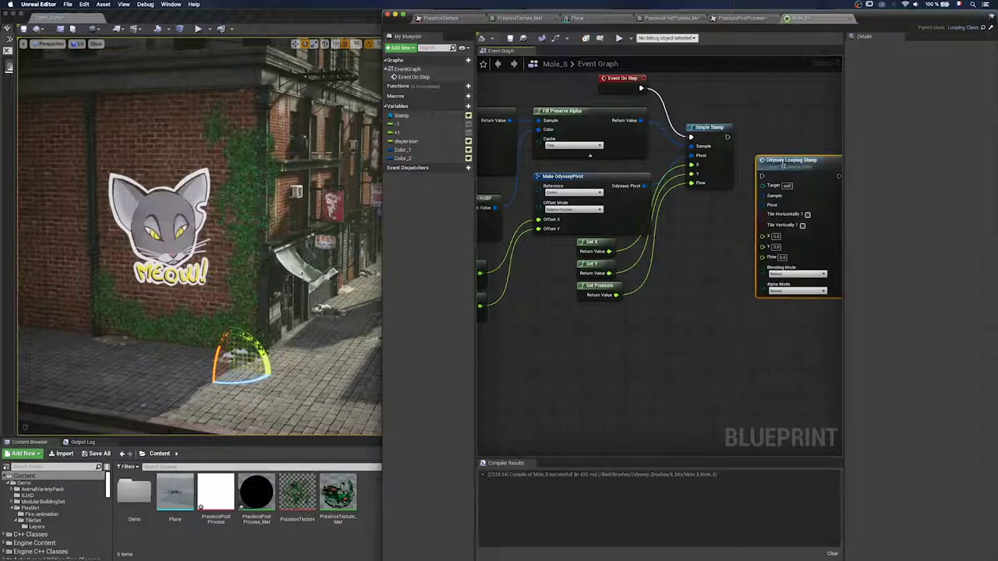
pyautogui.moveTo(788, 165); pyautogui.dragTo(768, 110)
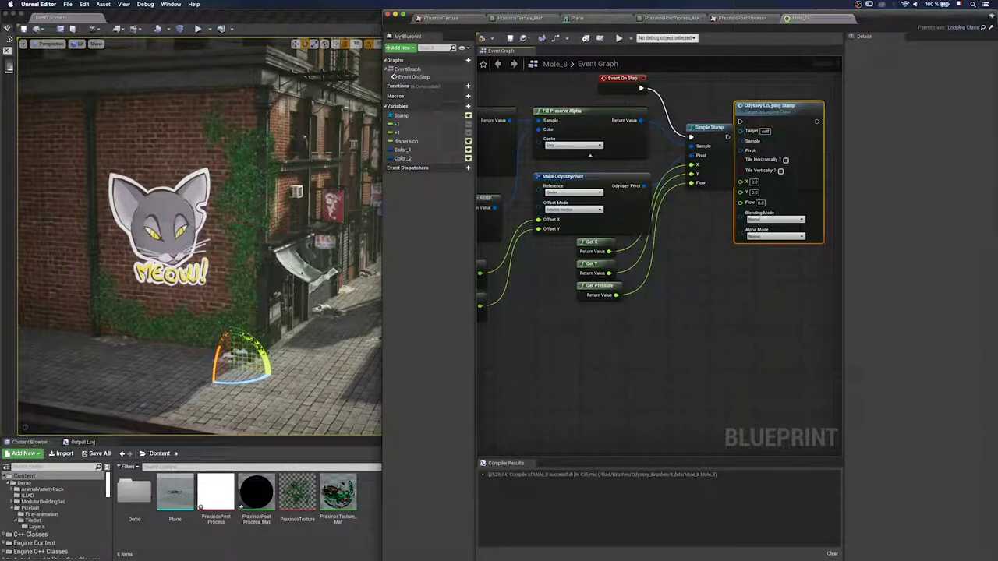
pyautogui.moveTo(781, 109); pyautogui.dragTo(784, 104)
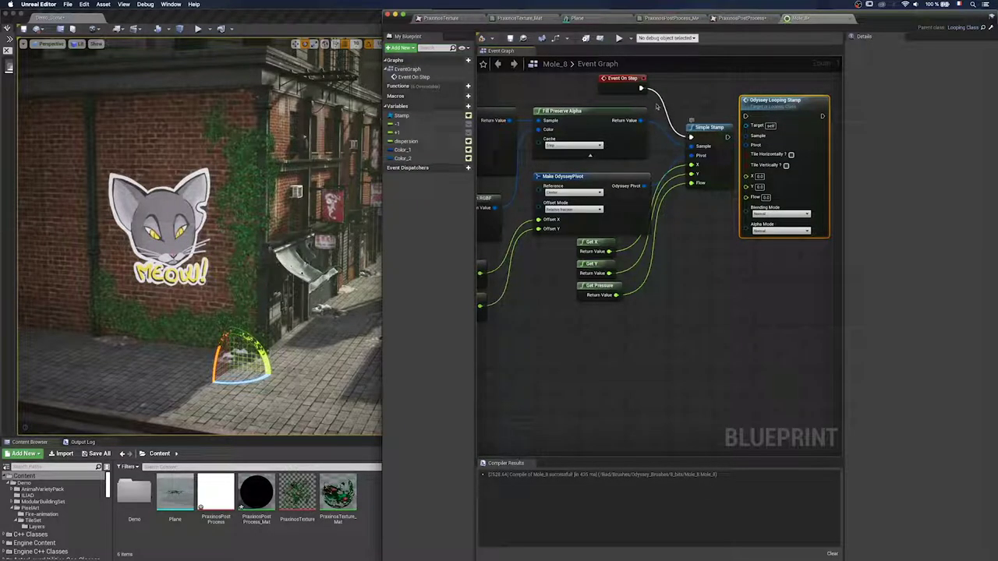
# Step: Wire Event On Step, the Fill Preserve Alpha sample, the pivot, Get X, Get Y and Get Pressure into the Odyssey Looping Stamp node
pyautogui.moveTo(641, 89); pyautogui.dragTo(746, 117)
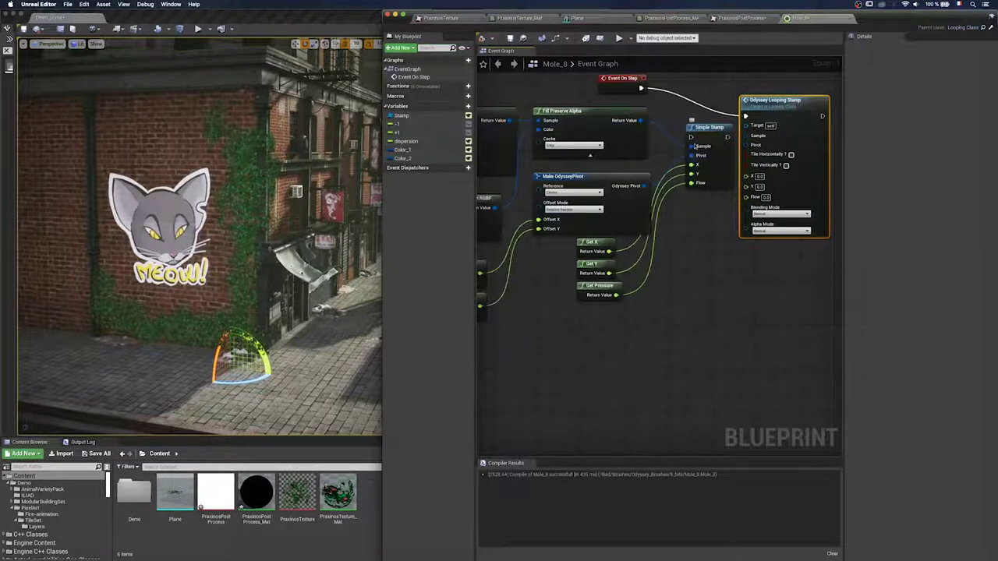
pyautogui.moveTo(641, 120); pyautogui.dragTo(744, 137)
pyautogui.moveTo(645, 185); pyautogui.dragTo(746, 145)
pyautogui.moveTo(608, 251); pyautogui.dragTo(747, 176)
pyautogui.moveTo(642, 268); pyautogui.dragTo(616, 296)
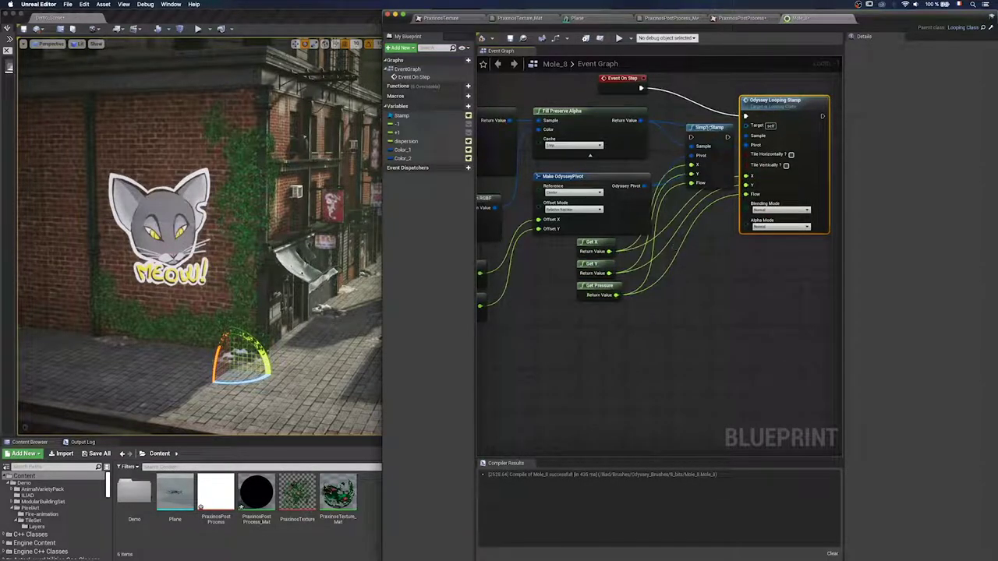
# Step: Delete the Simple Stamp node, enable Tile Horizontally and Tile Vertically on the looping stamp, and compile the brush
pyautogui.click(692, 125)
pyautogui.press('Delete')
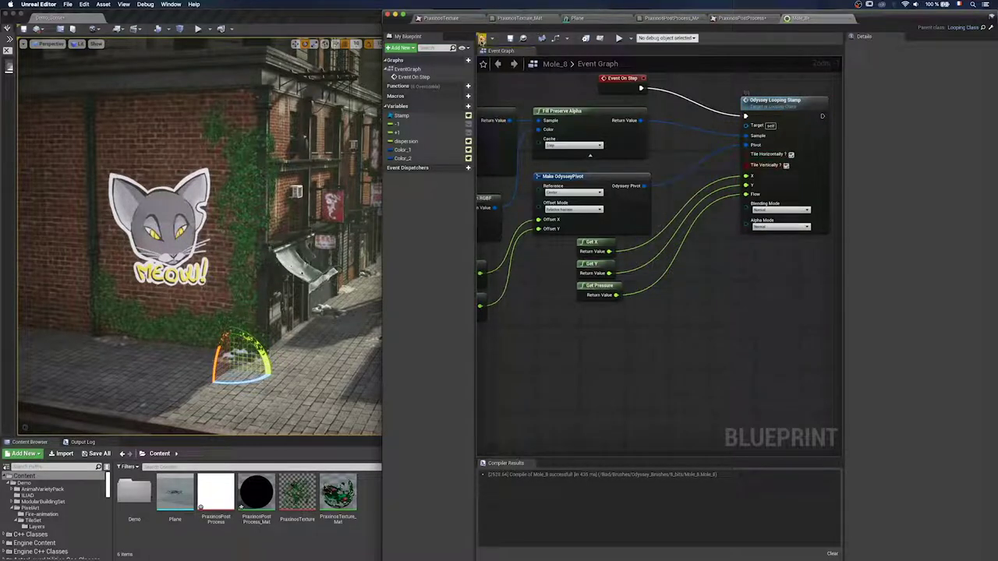
pyautogui.click(481, 39)
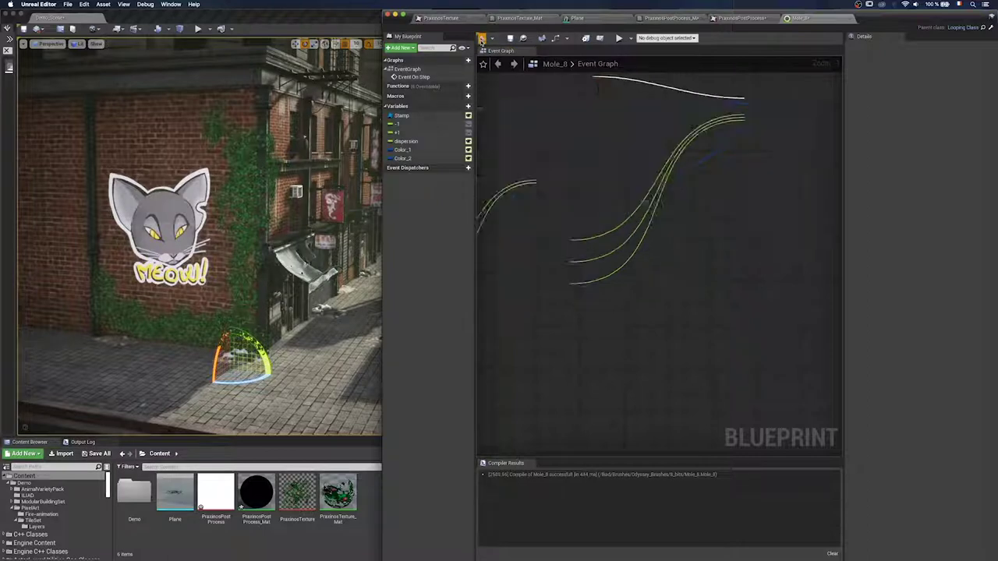
# Step: Return to the post-process texture canvas and cover it with violet-blue blotches that wrap across its edges
pyautogui.click(737, 18)
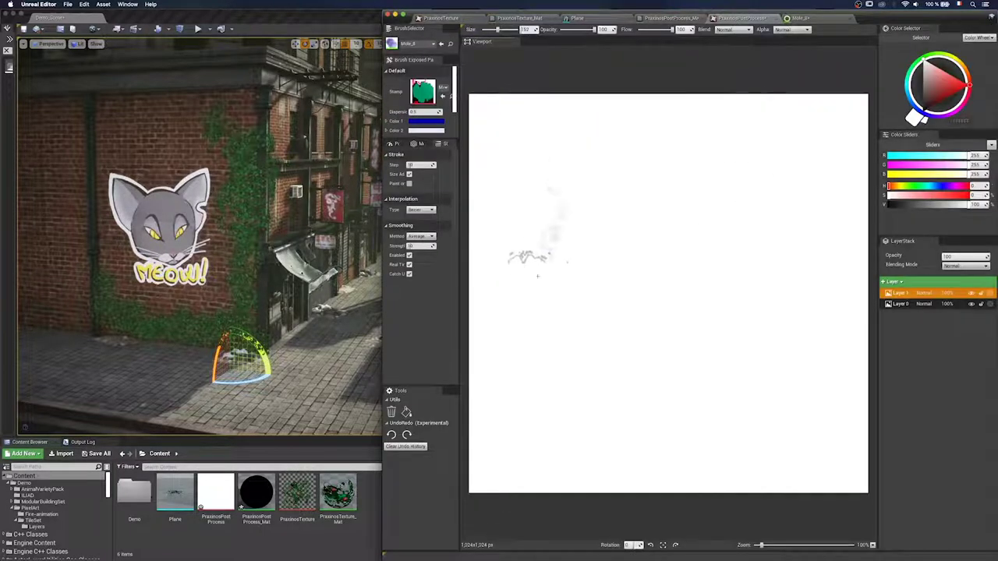
pyautogui.moveTo(530, 282)
pyautogui.mouseDown()
pyautogui.moveTo(491, 300)
pyautogui.moveTo(456, 363)
pyautogui.moveTo(486, 531)
pyautogui.moveTo(575, 526)
pyautogui.moveTo(651, 428)
pyautogui.moveTo(678, 492)
pyautogui.moveTo(713, 523)
pyautogui.moveTo(769, 541)
pyautogui.moveTo(849, 326)
pyautogui.moveTo(702, 286)
pyautogui.moveTo(465, 276)
pyautogui.moveTo(523, 162)
pyautogui.moveTo(747, 209)
pyautogui.moveTo(663, 258)
pyautogui.moveTo(561, 413)
pyautogui.moveTo(662, 358)
pyautogui.moveTo(538, 237)
pyautogui.moveTo(670, 176)
pyautogui.moveTo(545, 436)
pyautogui.moveTo(770, 395)
pyautogui.moveTo(788, 312)
pyautogui.moveTo(694, 355)
pyautogui.mouseUp()
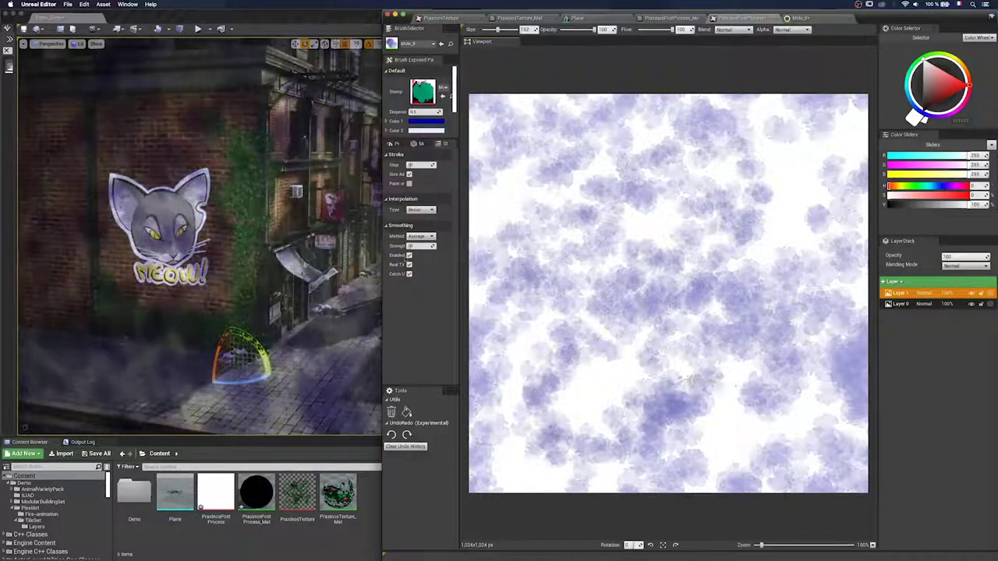
# Step: Select the paint stain brush with dark red and yellow colors, and clear the violet blotches from the layer
pyautogui.click(421, 44)
pyautogui.scroll(-5, 515, 152)
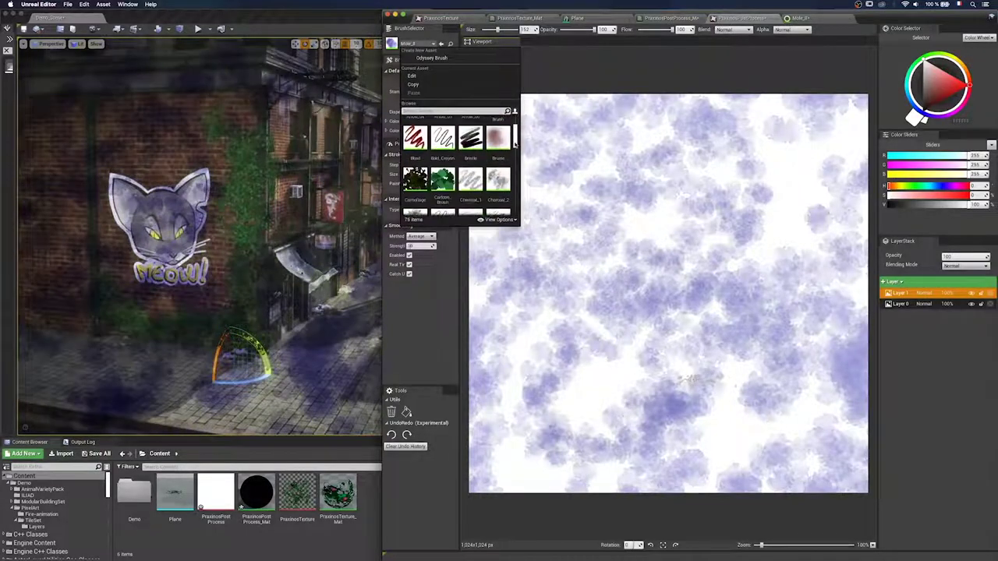
pyautogui.moveTo(514, 153); pyautogui.dragTo(513, 183)
pyautogui.click(444, 182)
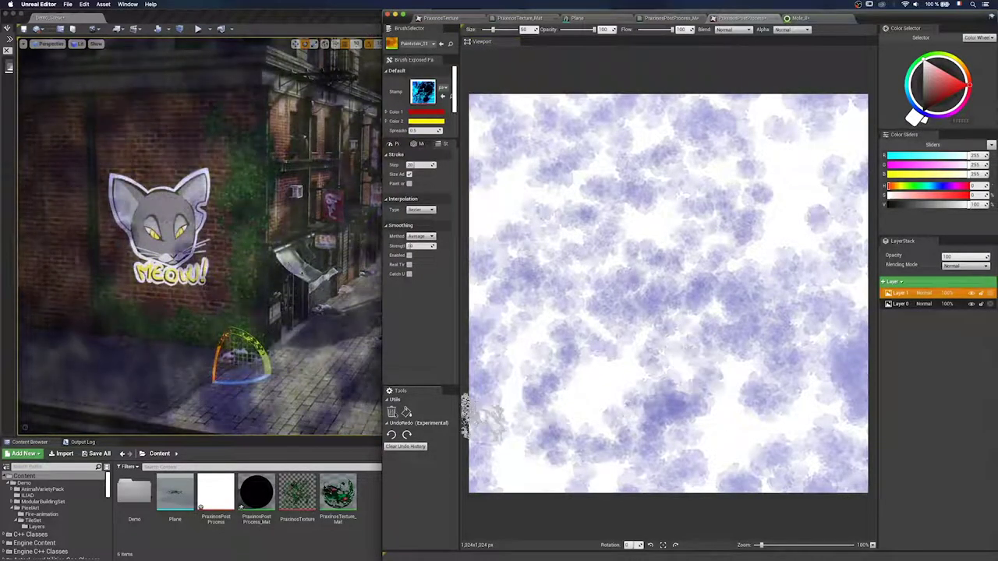
pyautogui.click(393, 413)
# Step: Paint rusty orange stains around all canvas edges, and fill the interior with orange and yellow stains
pyautogui.moveTo(551, 435)
pyautogui.mouseDown()
pyautogui.moveTo(480, 473)
pyautogui.moveTo(649, 492)
pyautogui.mouseUp()
pyautogui.moveTo(577, 502)
pyautogui.mouseDown()
pyautogui.moveTo(697, 507)
pyautogui.moveTo(827, 491)
pyautogui.moveTo(846, 405)
pyautogui.moveTo(843, 156)
pyautogui.moveTo(846, 433)
pyautogui.moveTo(803, 475)
pyautogui.moveTo(755, 499)
pyautogui.moveTo(686, 476)
pyautogui.mouseUp()
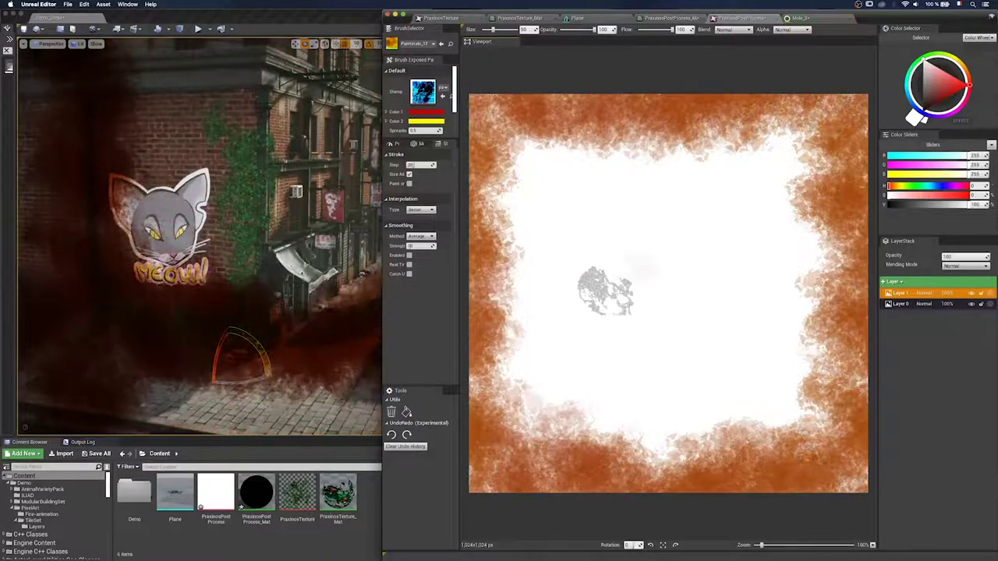
pyautogui.moveTo(610, 290)
pyautogui.mouseDown()
pyautogui.moveTo(507, 367)
pyautogui.moveTo(546, 421)
pyautogui.moveTo(640, 390)
pyautogui.moveTo(713, 402)
pyautogui.moveTo(780, 386)
pyautogui.moveTo(791, 334)
pyautogui.moveTo(769, 223)
pyautogui.moveTo(662, 336)
pyautogui.moveTo(709, 223)
pyautogui.moveTo(575, 197)
pyautogui.moveTo(524, 161)
pyautogui.moveTo(538, 253)
pyautogui.moveTo(562, 125)
pyautogui.moveTo(613, 223)
pyautogui.moveTo(647, 351)
pyautogui.moveTo(760, 140)
pyautogui.moveTo(768, 234)
pyautogui.mouseUp()
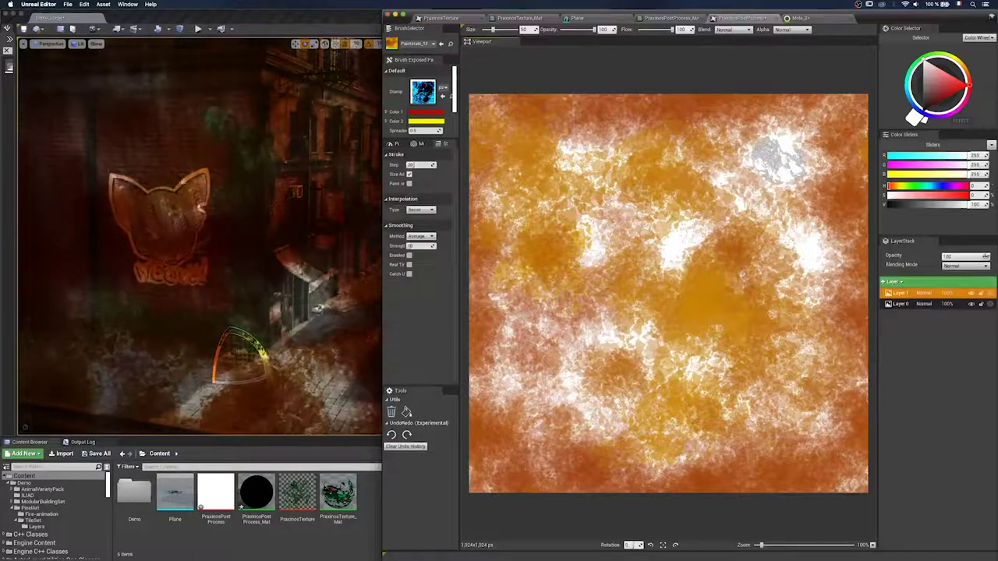
# Step: Lower the opacity of Layer 1 to 24% and check the tinted scene around the cat decal
pyautogui.moveTo(961, 256); pyautogui.dragTo(953, 257)
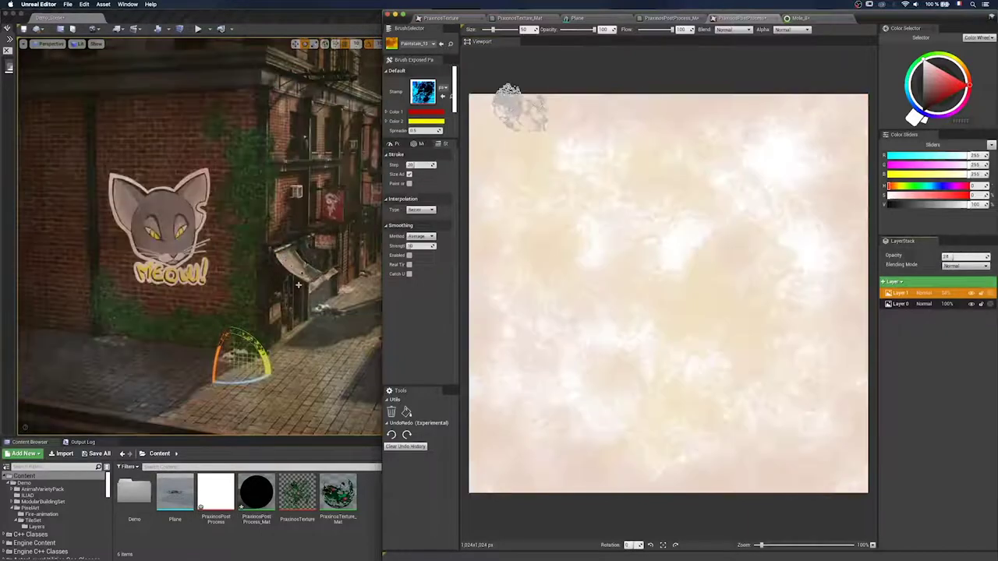
pyautogui.moveTo(299, 285)
pyautogui.mouseDown(button='right')
pyautogui.moveTo(413, 290)
pyautogui.moveTo(425, 226)
pyautogui.moveTo(401, 253)
pyautogui.moveTo(343, 269)
pyautogui.moveTo(308, 312)
pyautogui.moveTo(299, 298)
pyautogui.mouseUp(button='right')
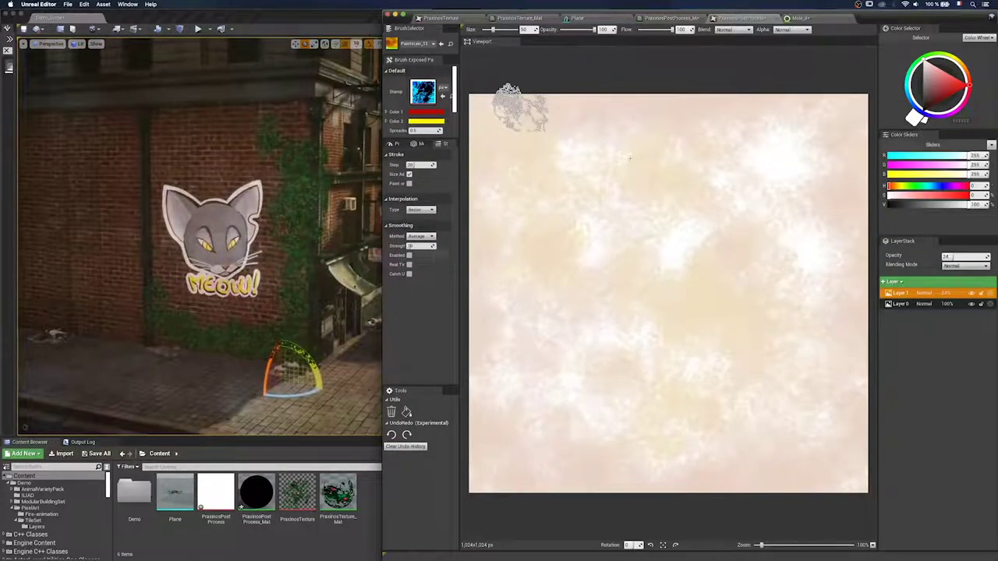